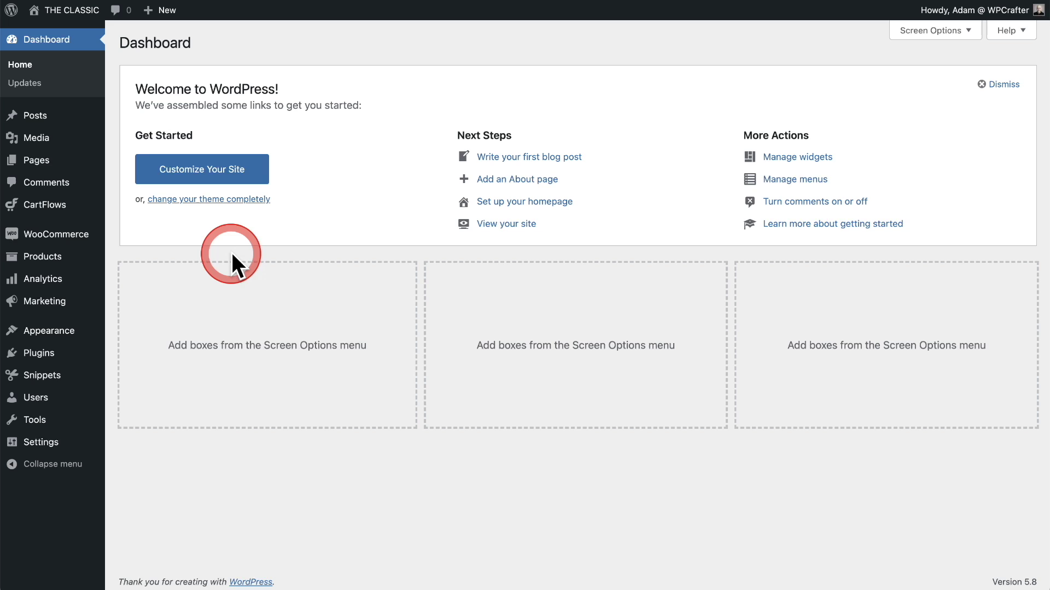
Search the plugin directory for "kadence blocks" on the page for adding new plugins
mouse_move(51, 356)
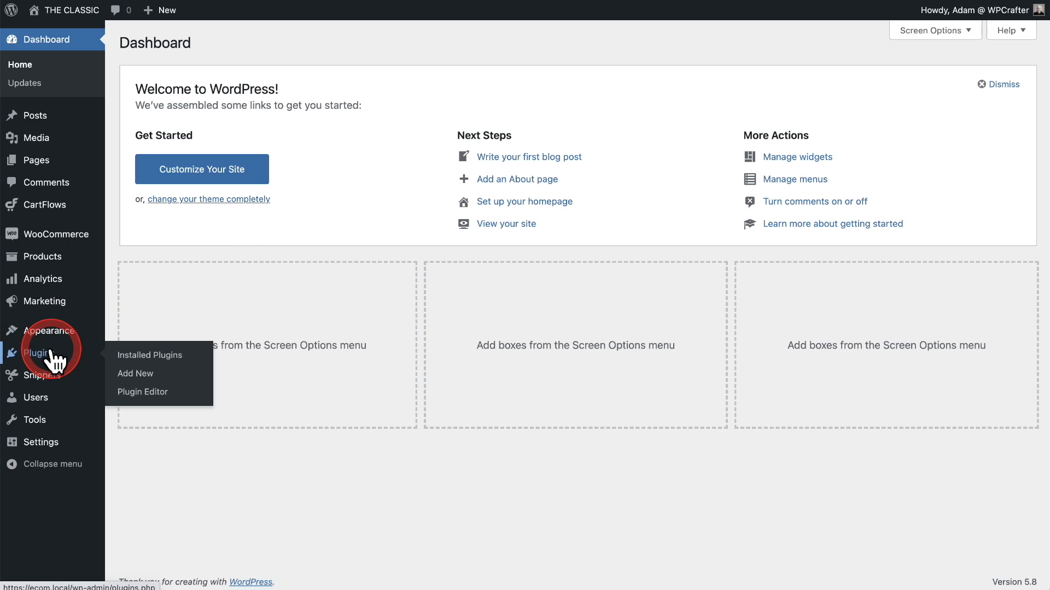
click(136, 374)
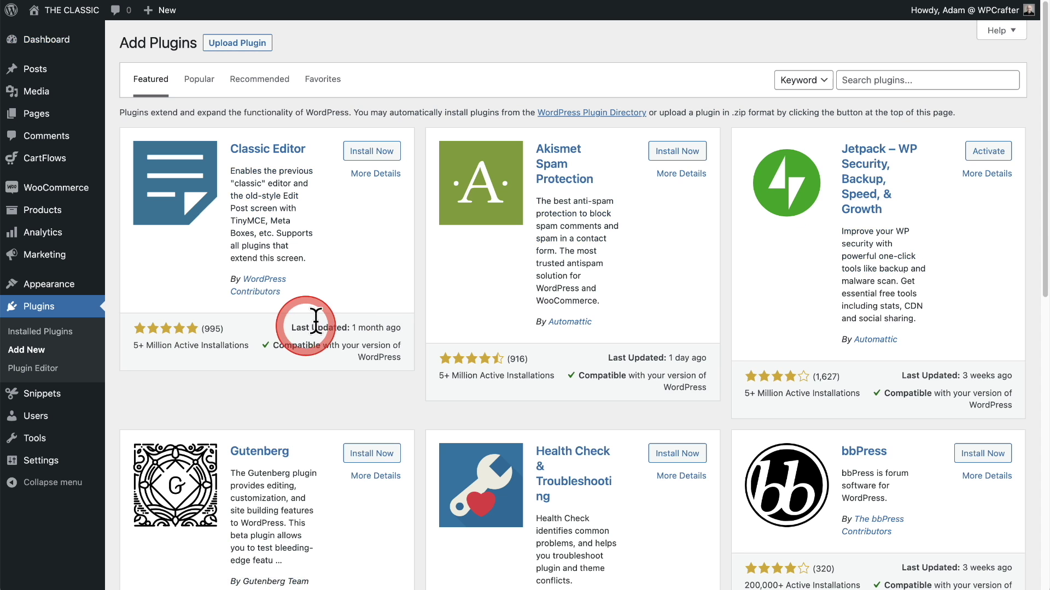
click(866, 82)
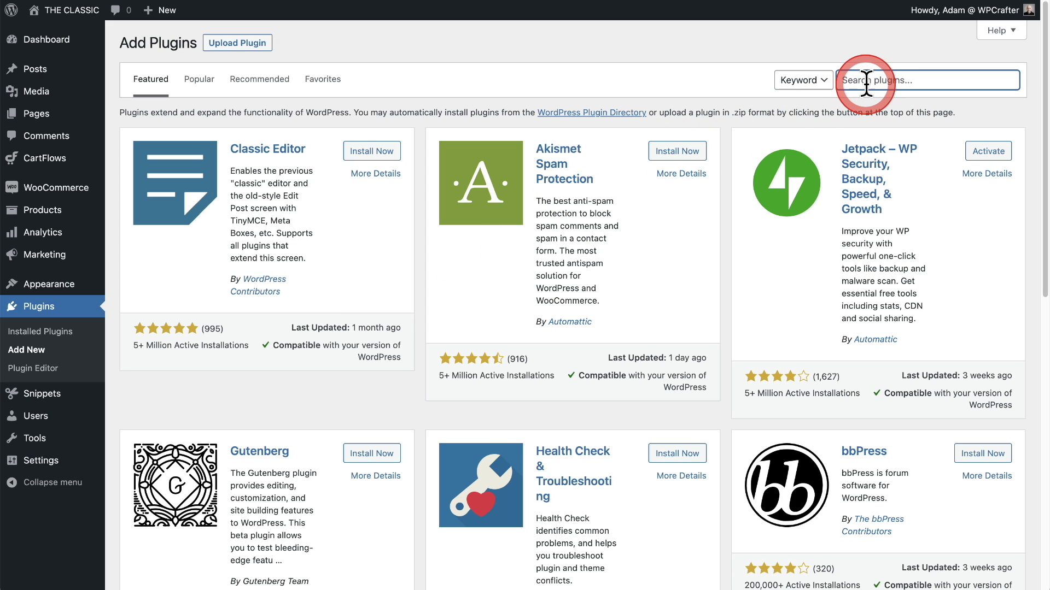
text(kadence blocks)
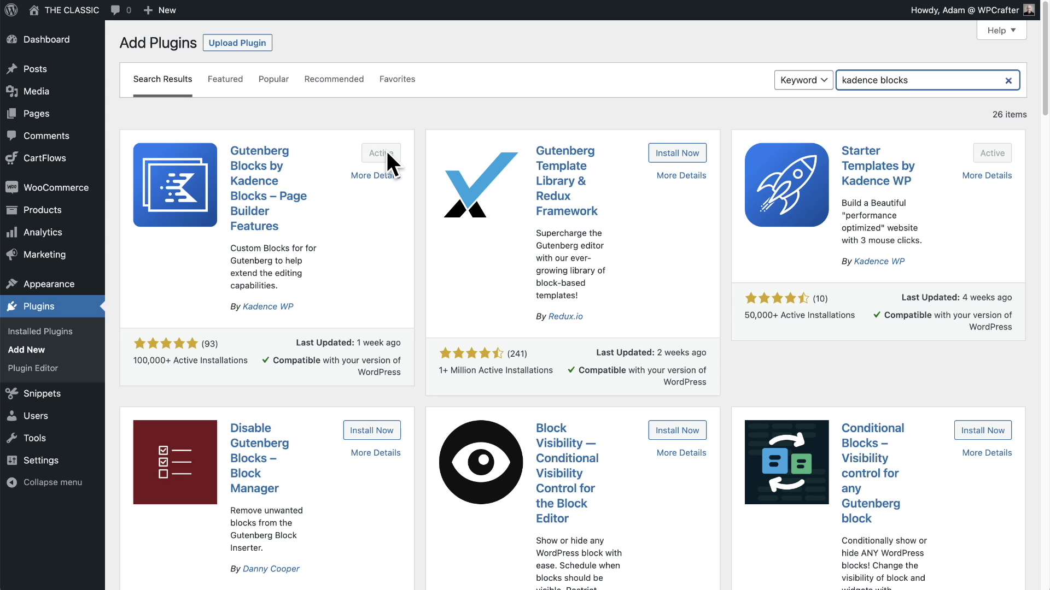
Find the page assigned as the My Account Page in the list of all pages and open it for editing
click(36, 164)
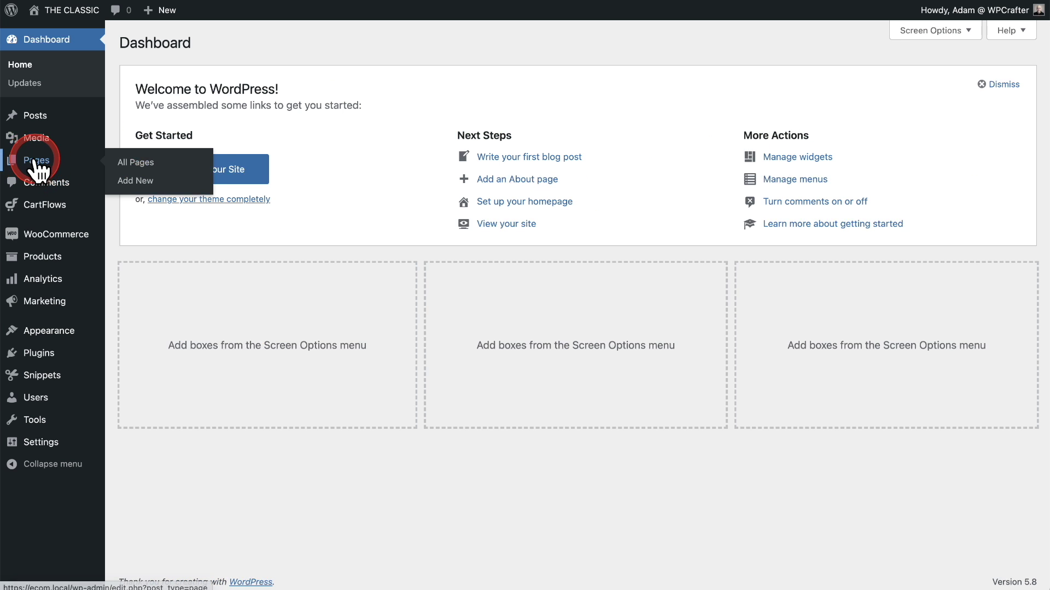
click(156, 163)
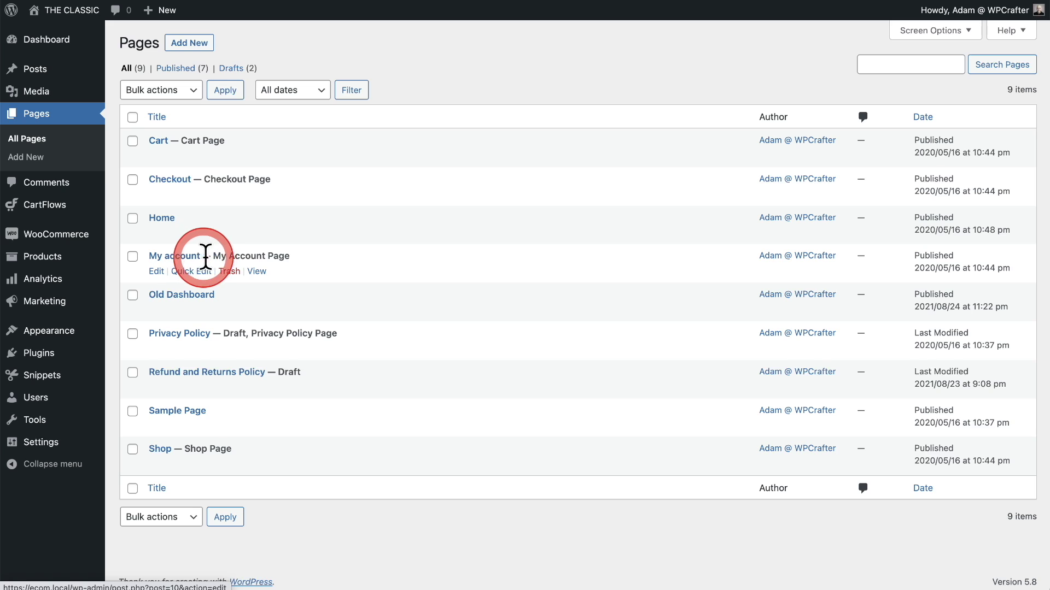
drag(215, 256, 421, 265)
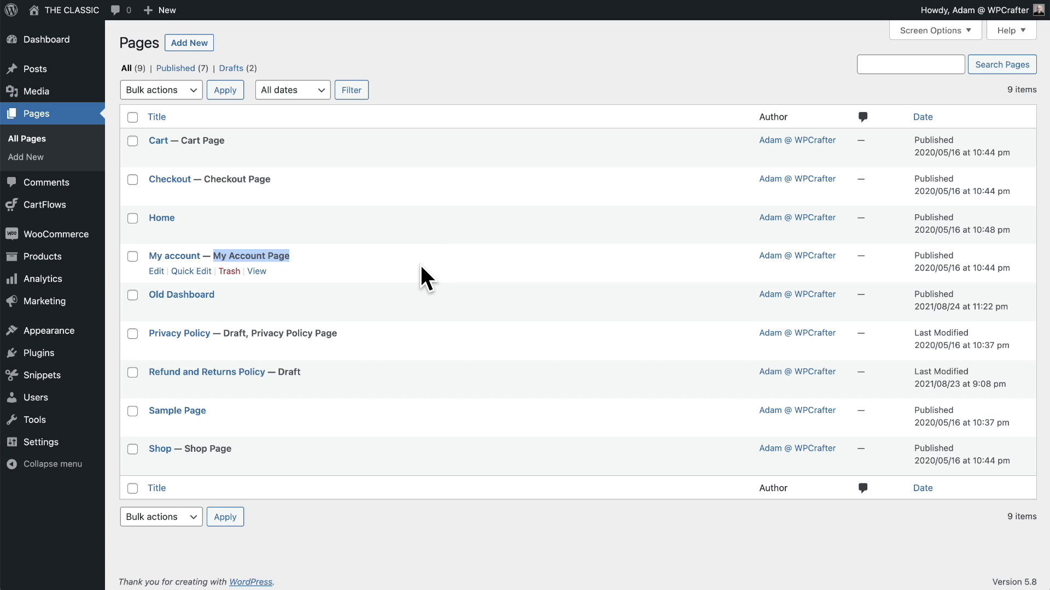
click(186, 257)
click(417, 246)
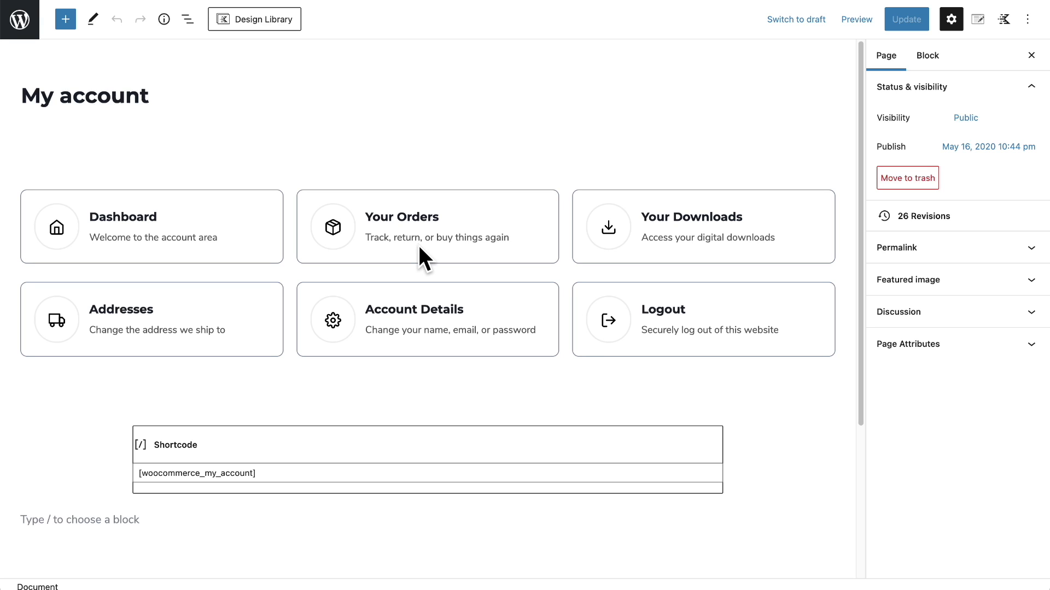
Copy the [woocommerce_my_account] text from the Shortcode block below the info boxes
scroll(418, 244, down, 4)
drag(413, 234, 343, 246)
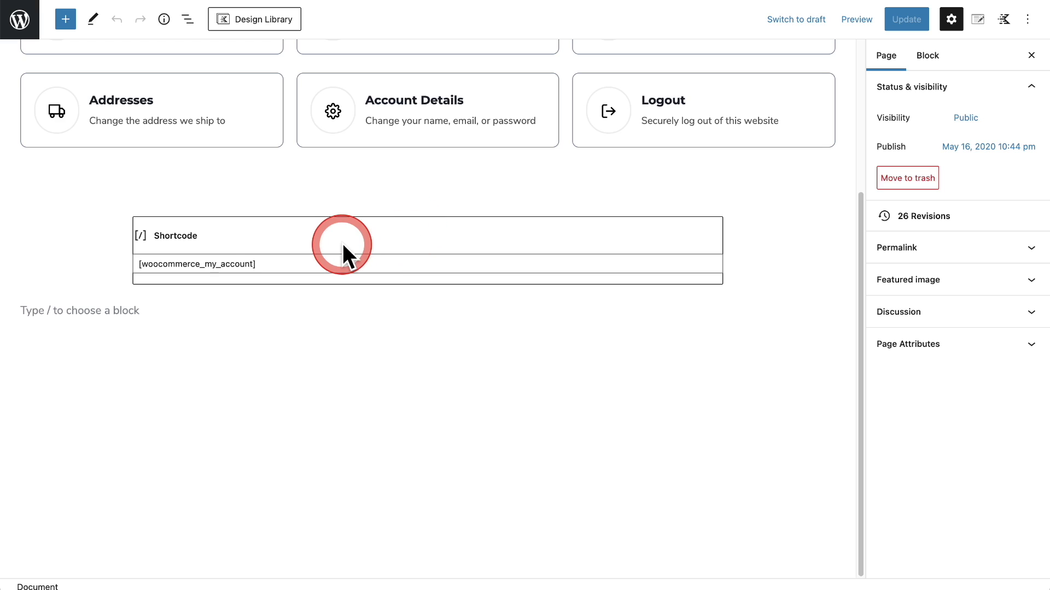
click(343, 244)
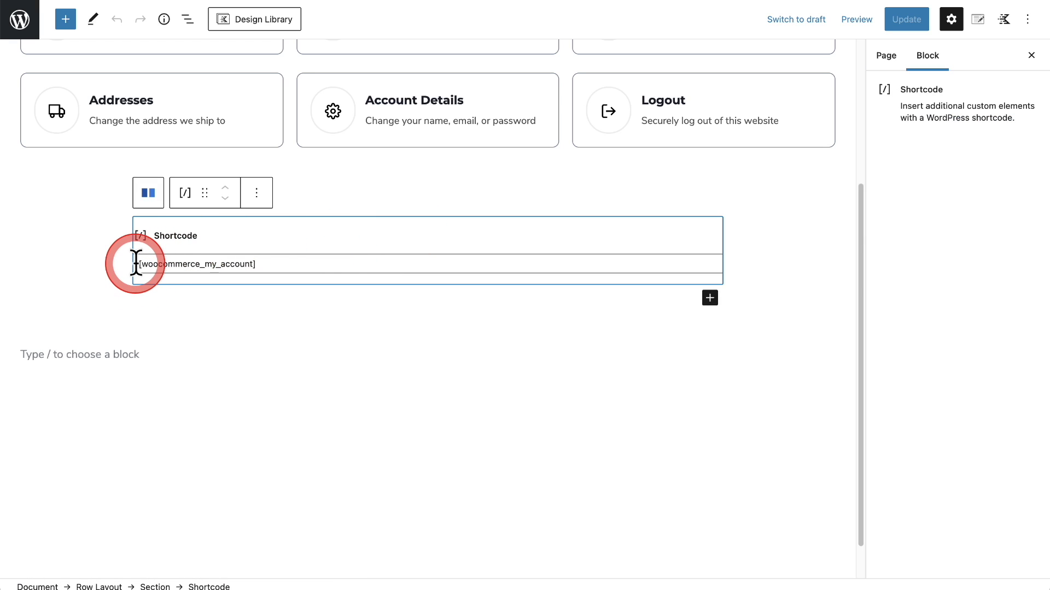
drag(136, 263, 262, 264)
key(ctrl+c)
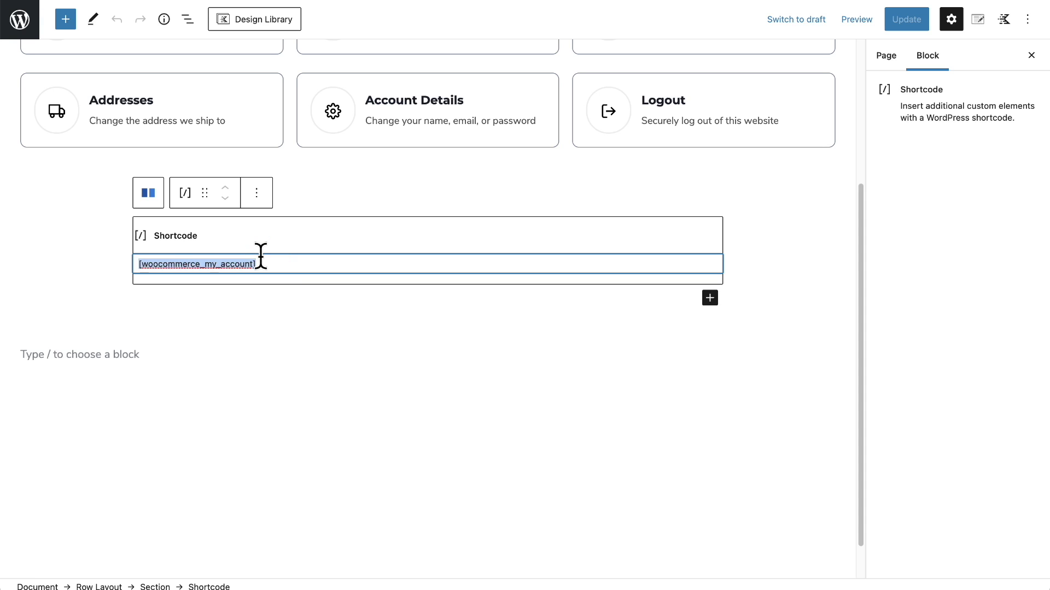
click(261, 256)
Replace all existing page content with just the copied [woocommerce_my_account] shortcode and update the page
click(427, 337)
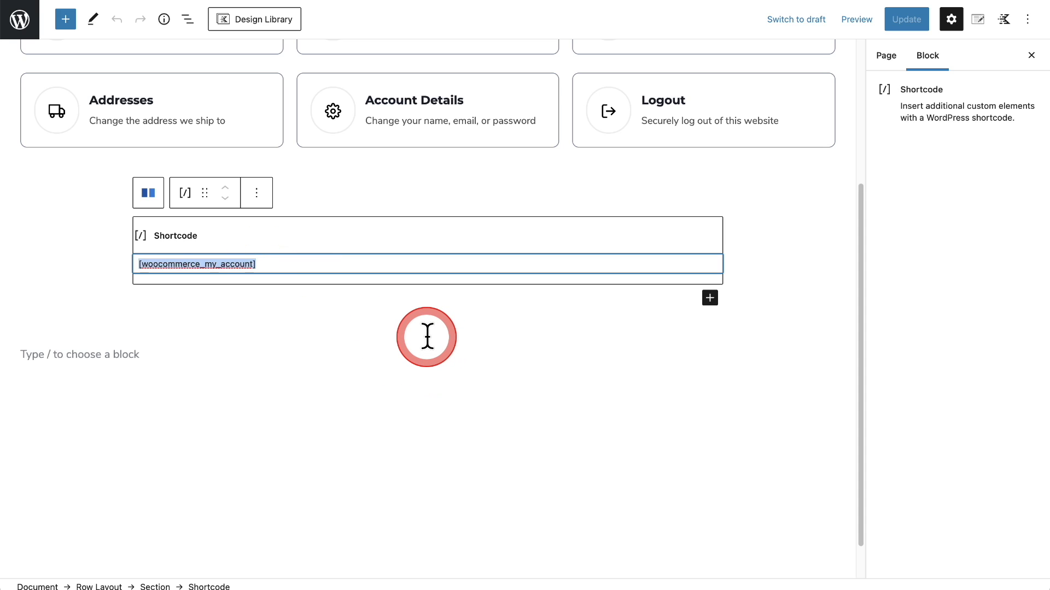
key(Delete)
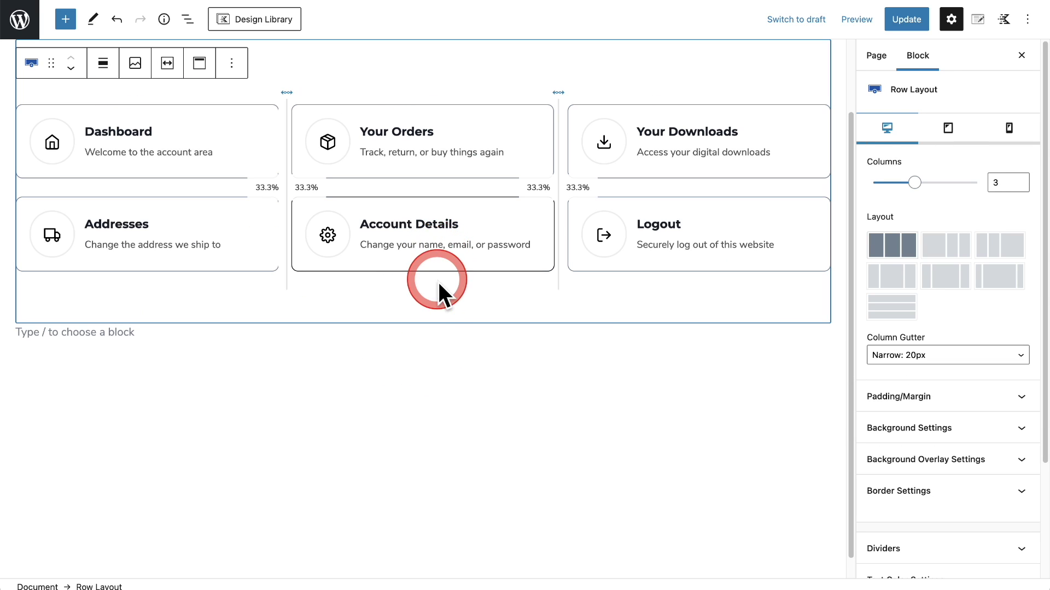
key(Delete)
click(146, 135)
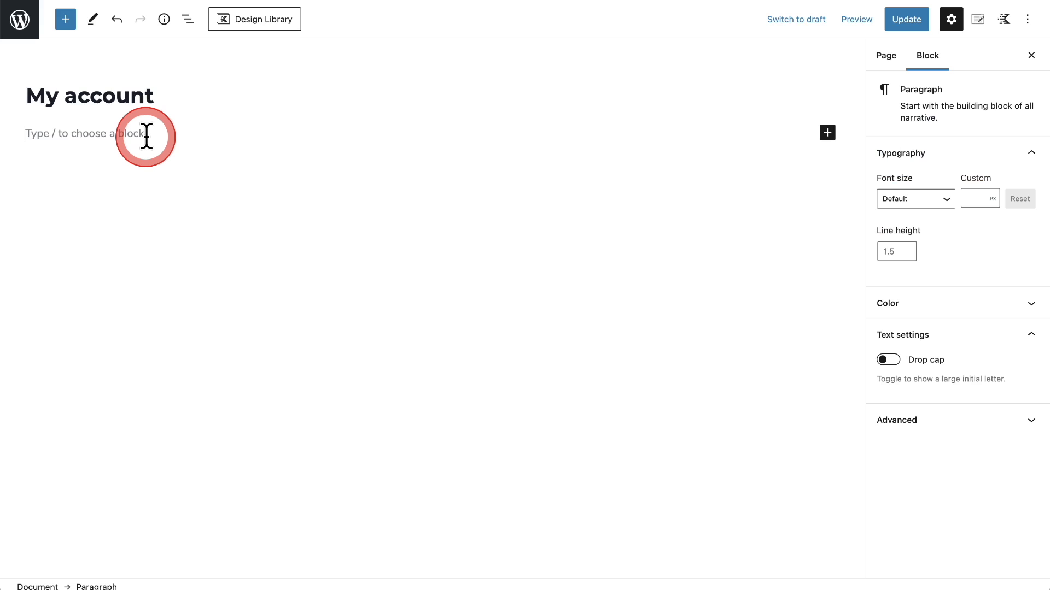
key(ctrl+v)
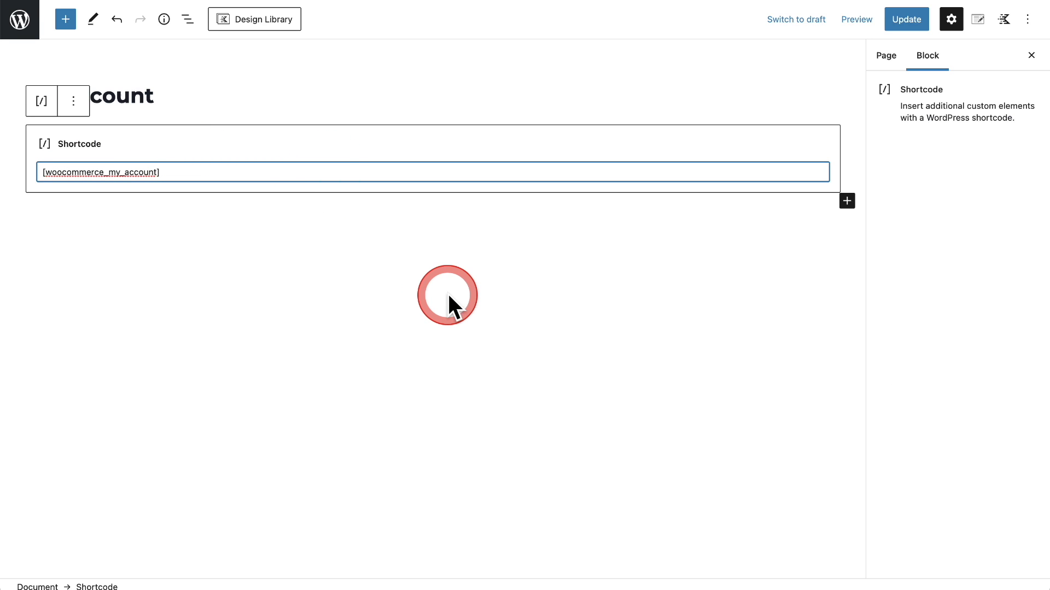
click(902, 23)
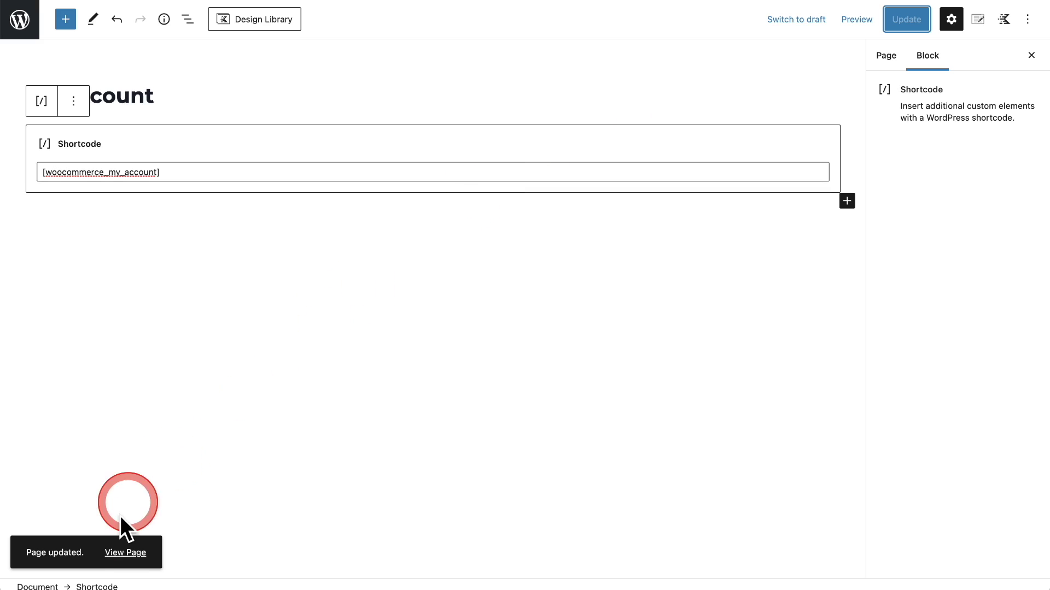
View the published My account page and examine its Dashboard, Orders, Downloads, Addresses and Account details sections and the Logout link
click(125, 553)
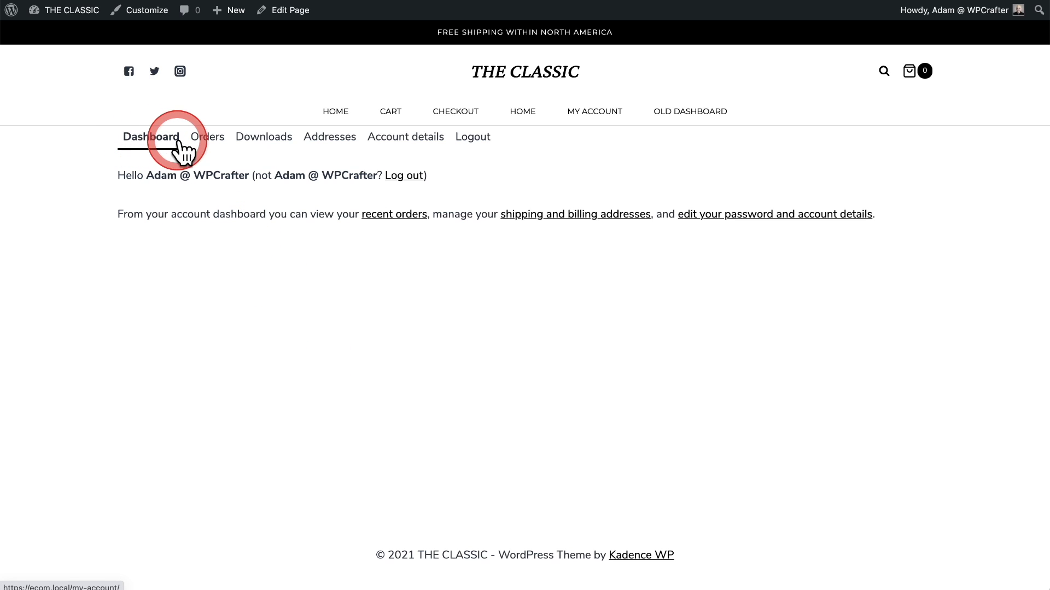
click(207, 143)
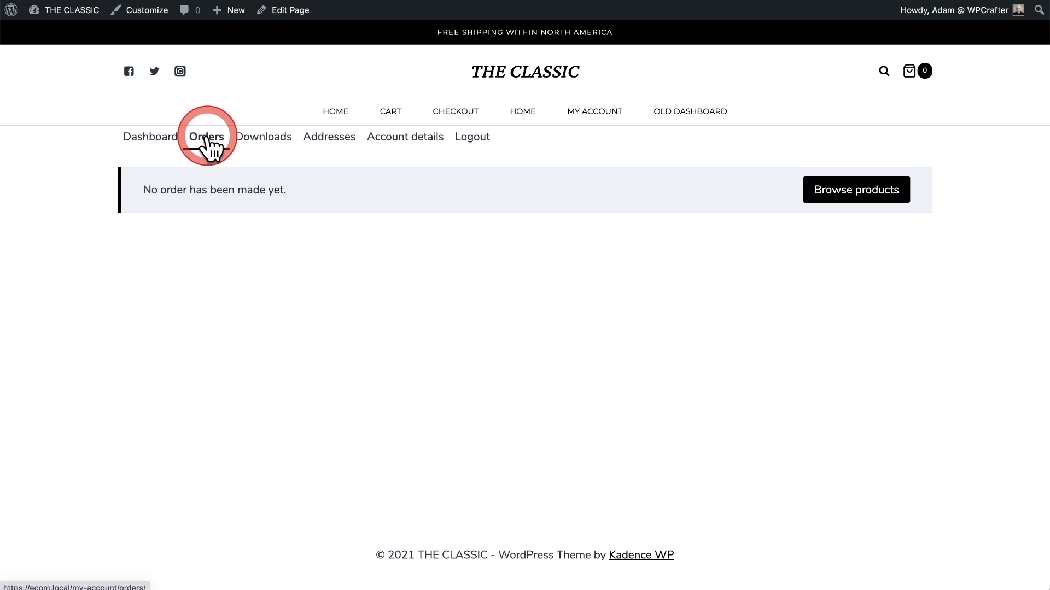
click(270, 143)
click(334, 143)
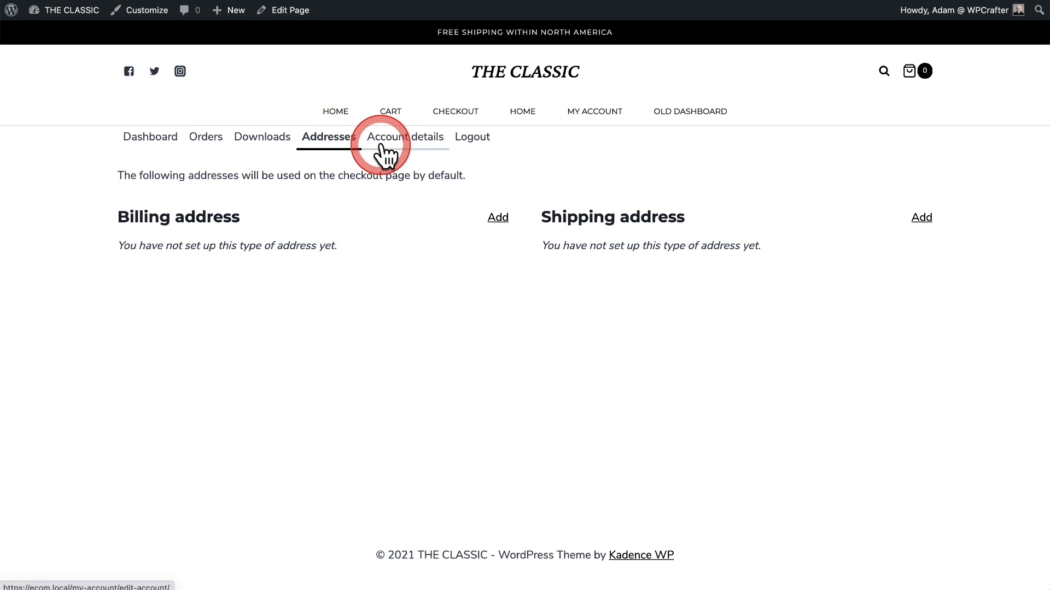
click(388, 137)
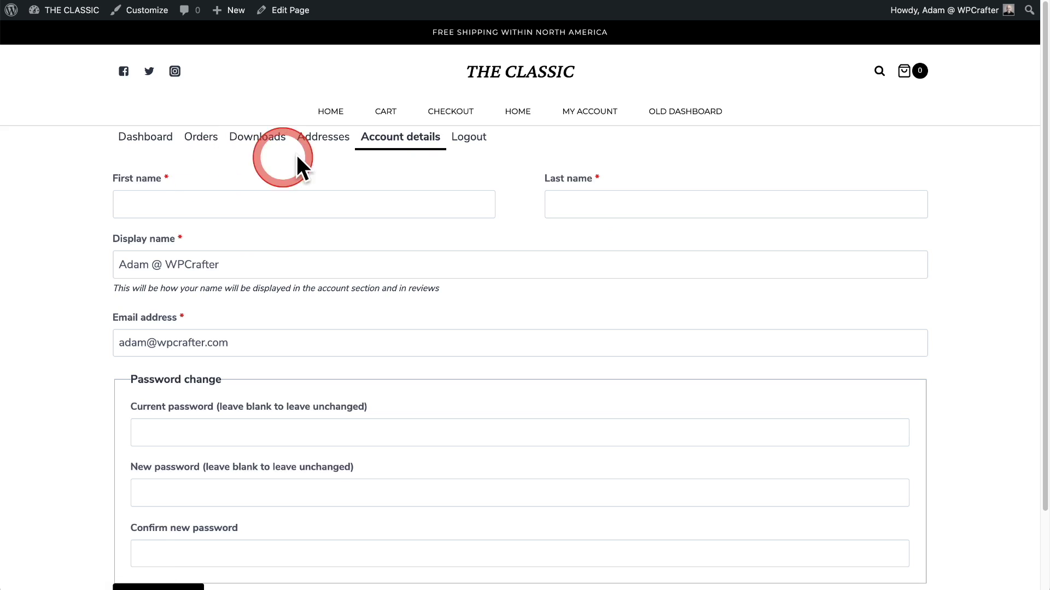
right_click(464, 140)
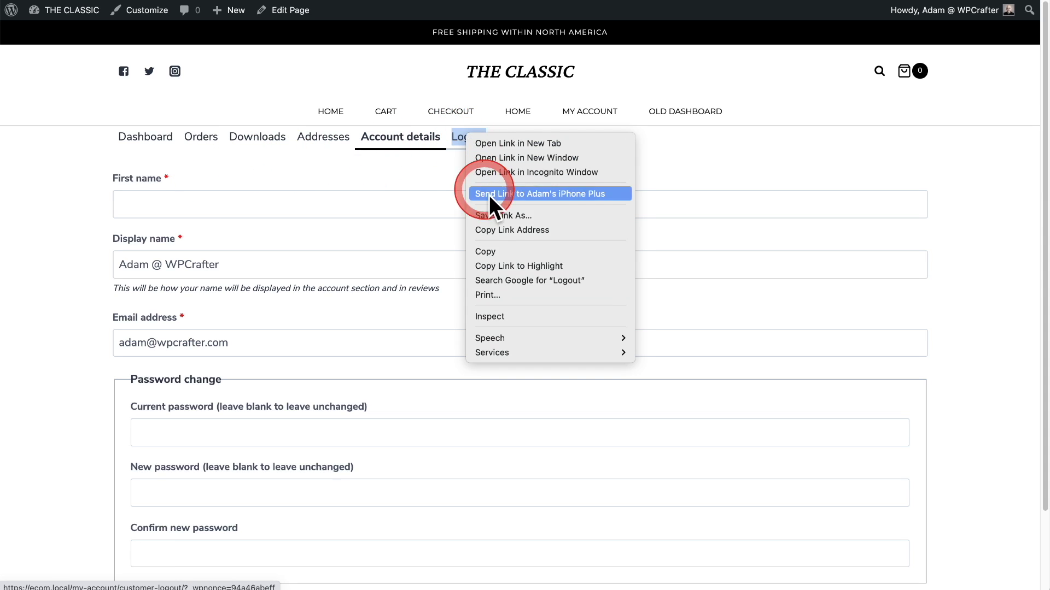
click(316, 176)
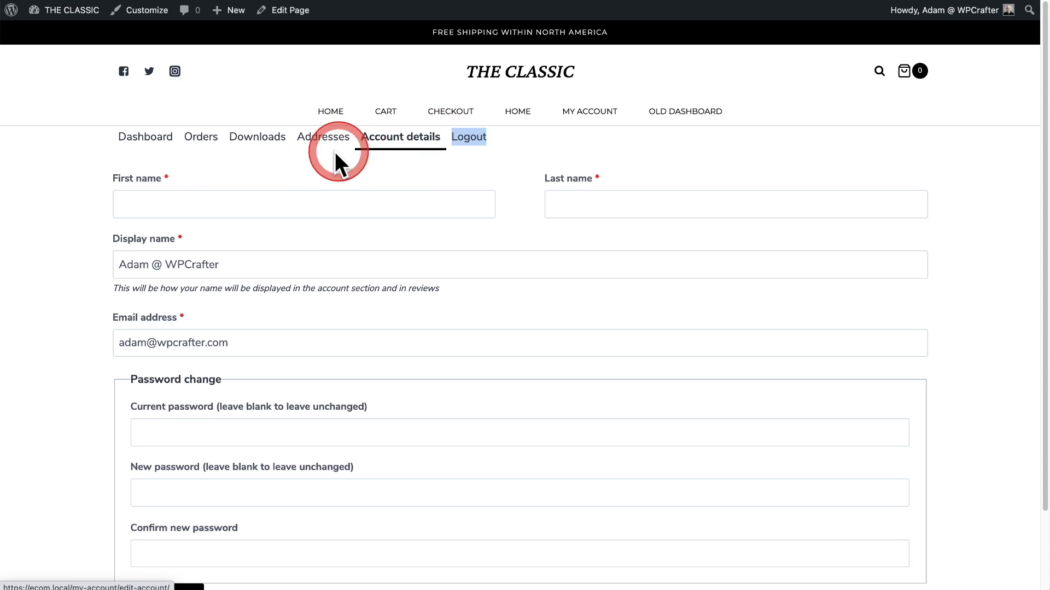
click(145, 141)
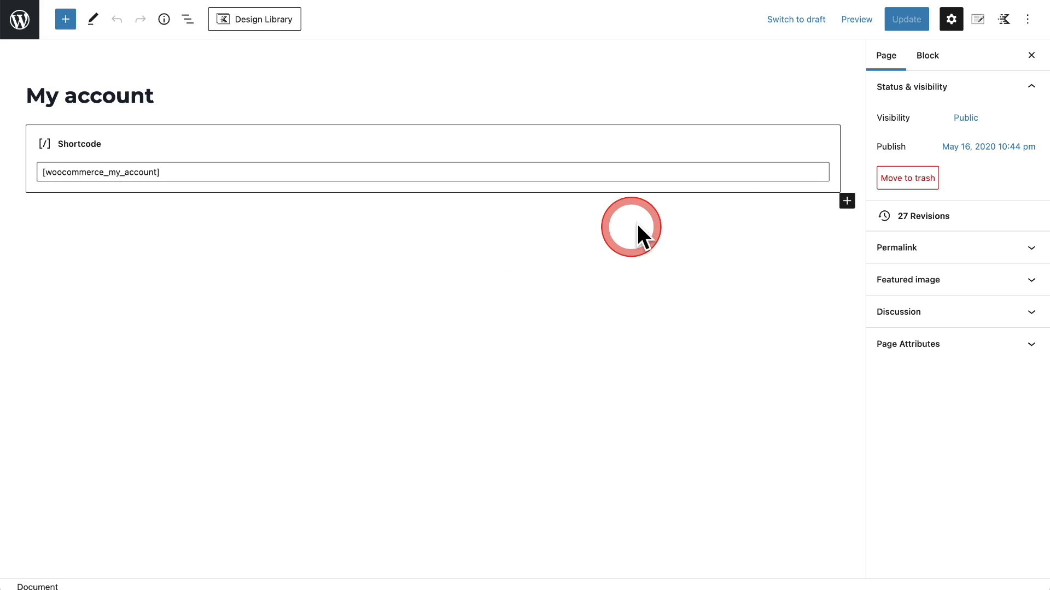
Replace the Shortcode block on the My account page with a Kadence Row Layout of three equal columns
click(491, 140)
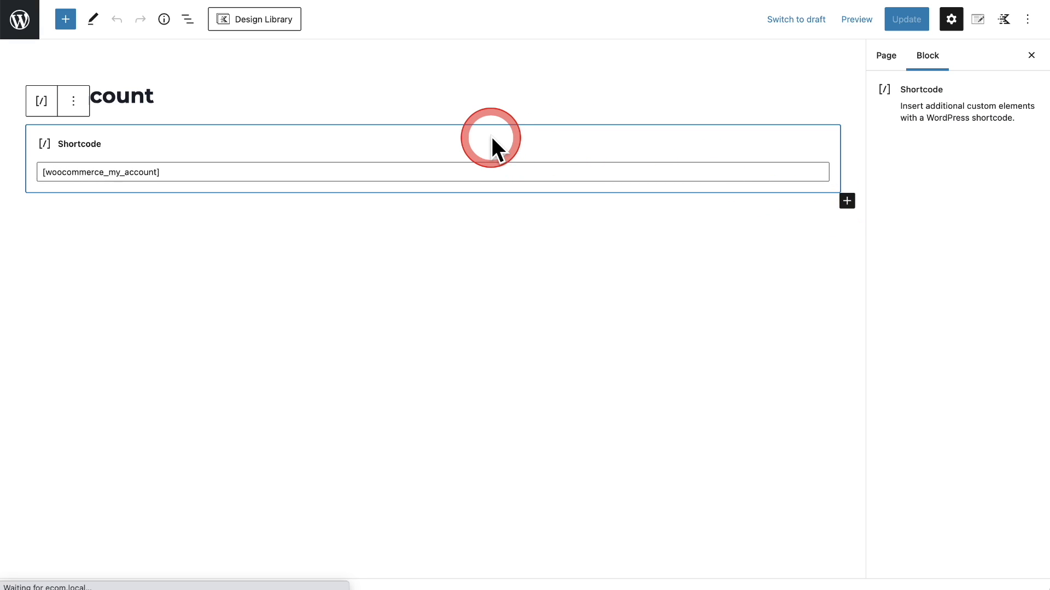
key(BackSpace)
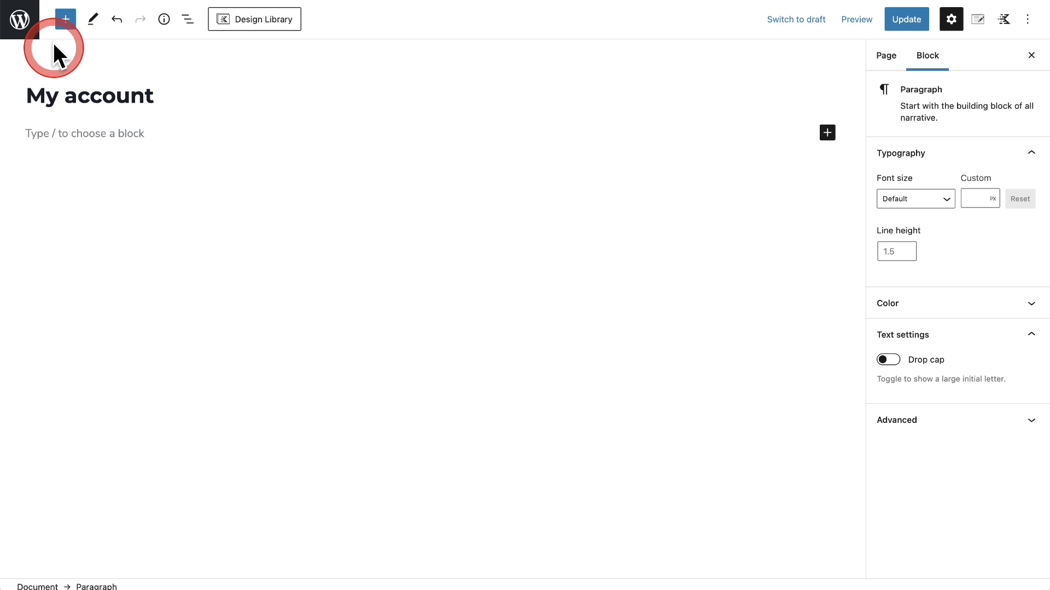
click(63, 22)
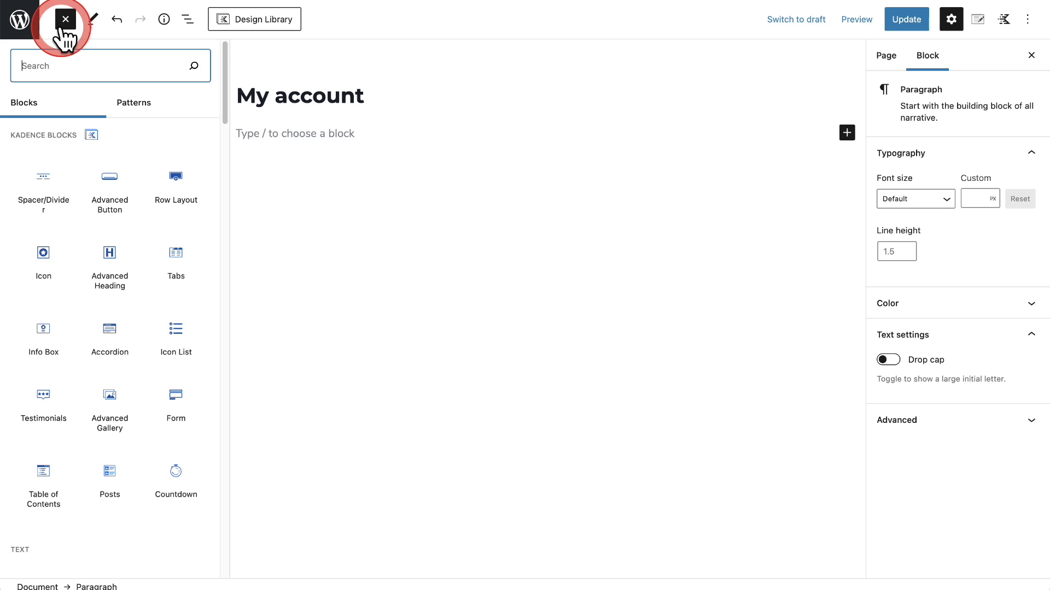
click(176, 186)
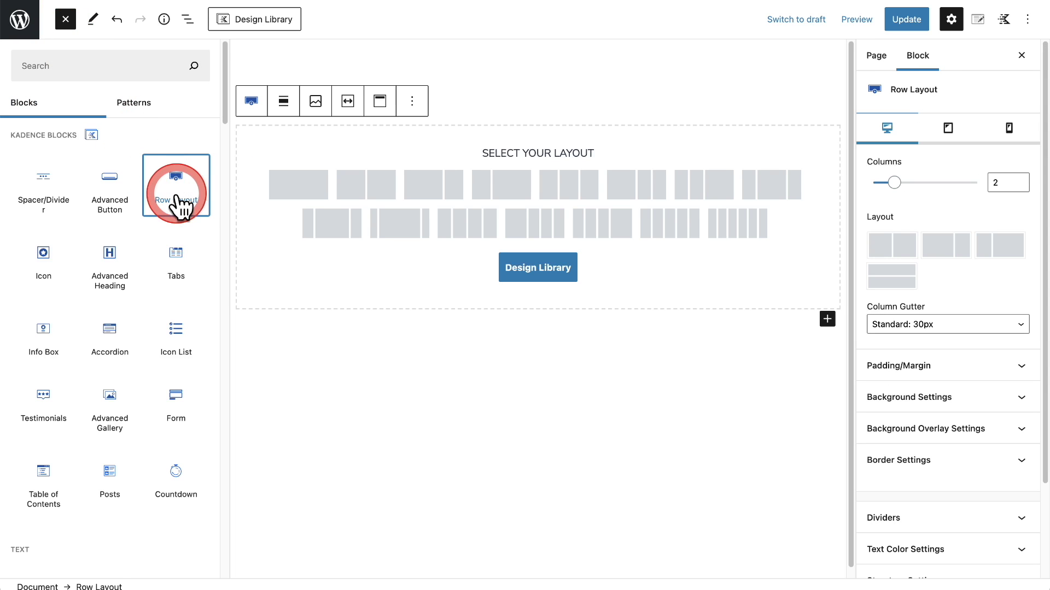
click(281, 264)
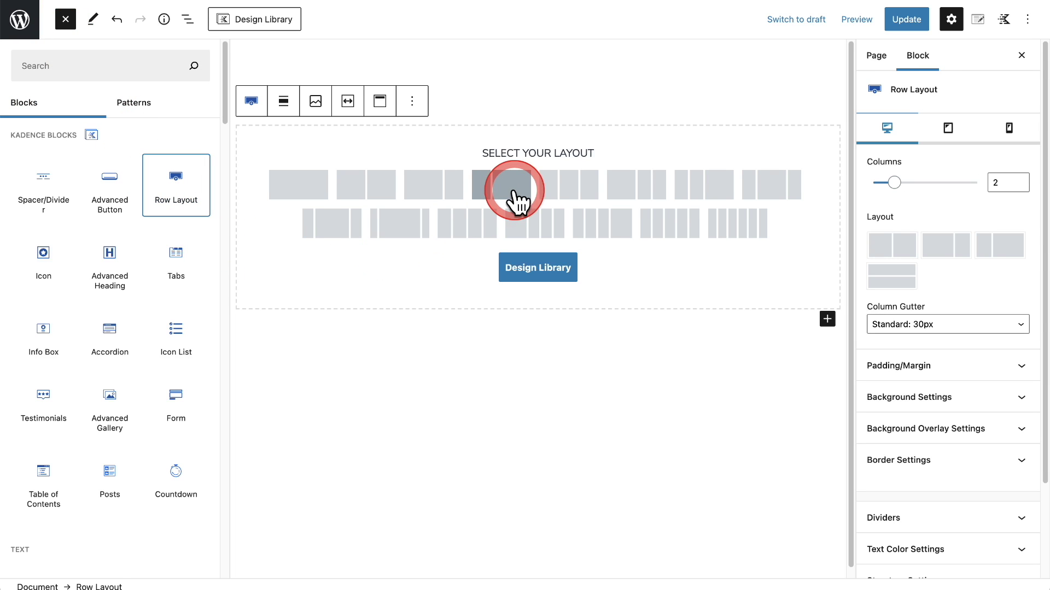
click(562, 189)
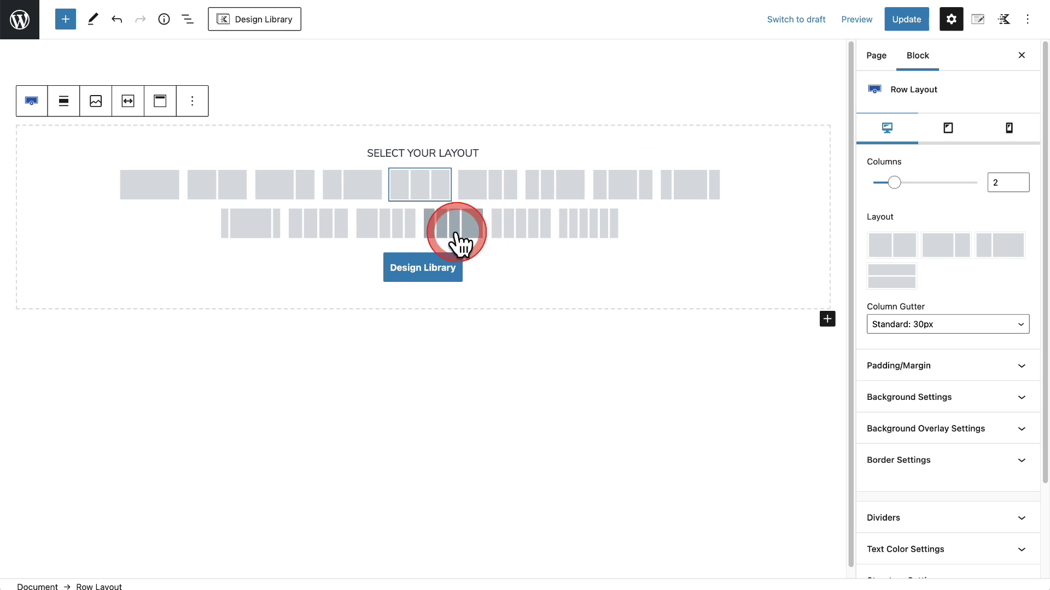
click(405, 191)
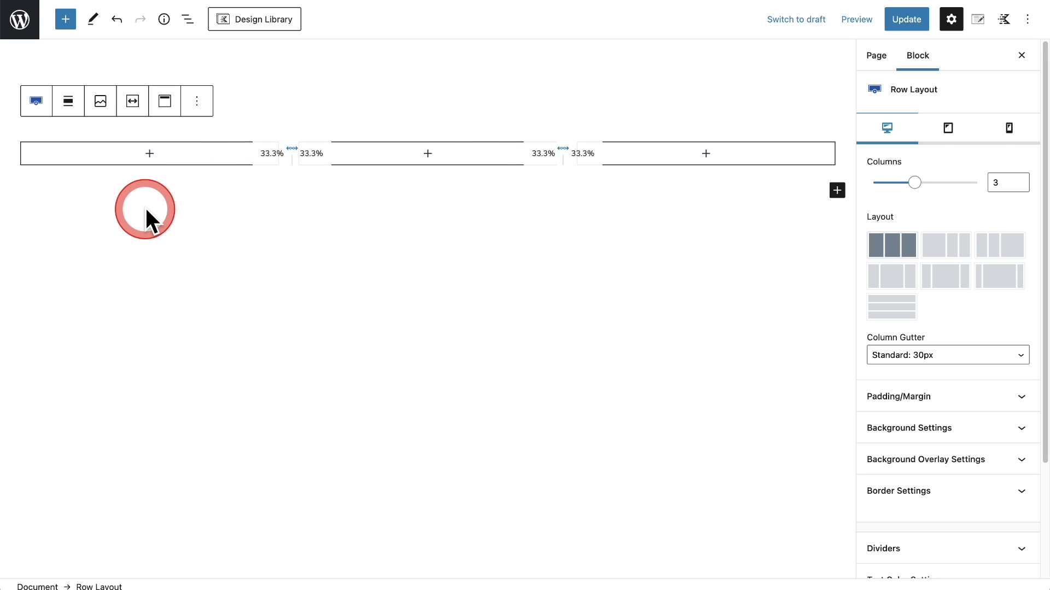
Insert an Info Box in the row's first column and apply the quick layout preset with the icon left of the text
click(149, 155)
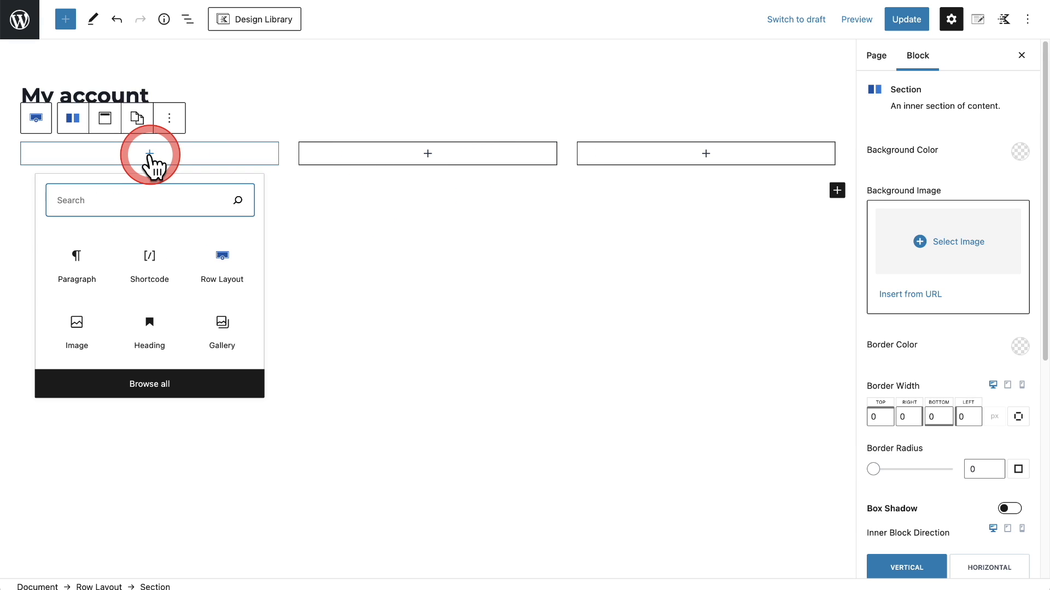
text(info)
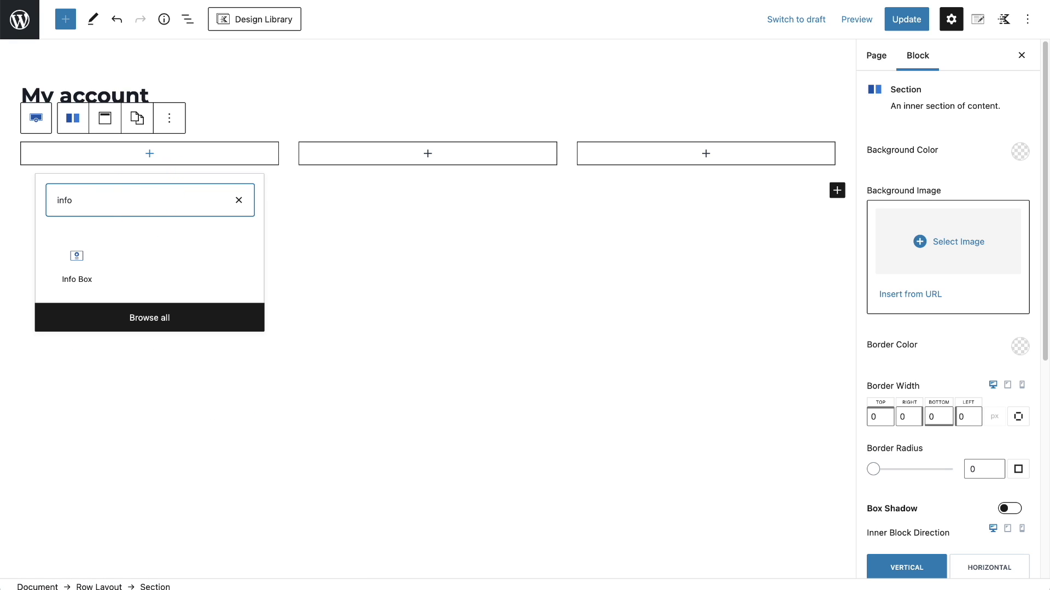
click(72, 263)
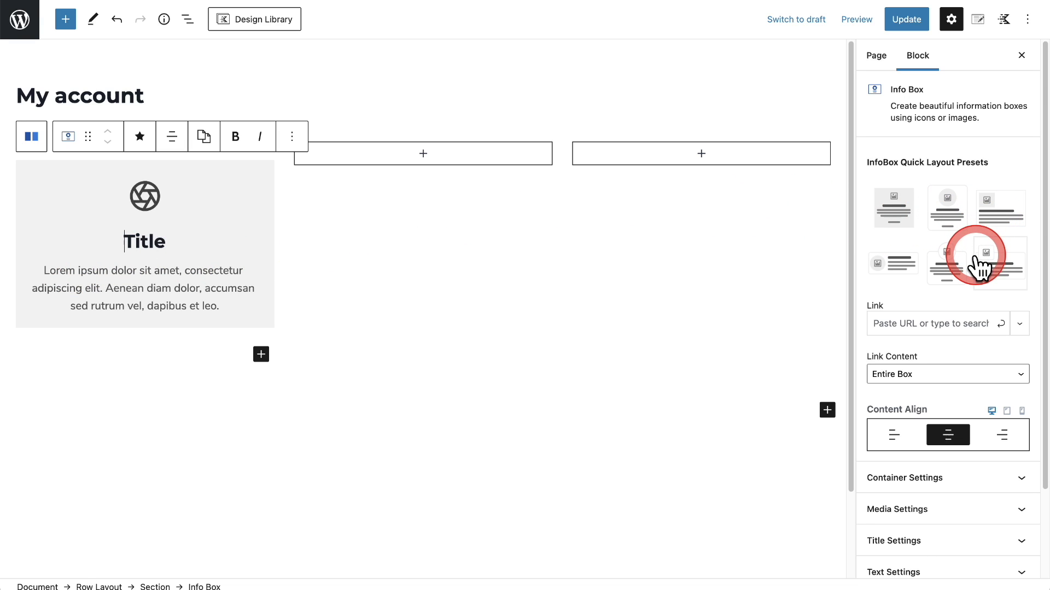
click(899, 285)
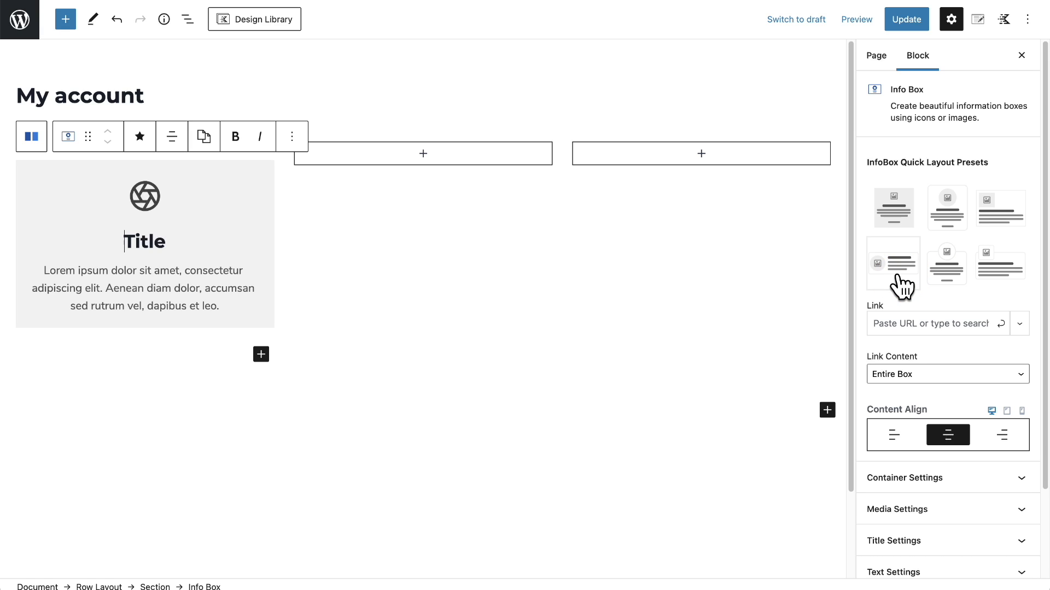
click(899, 286)
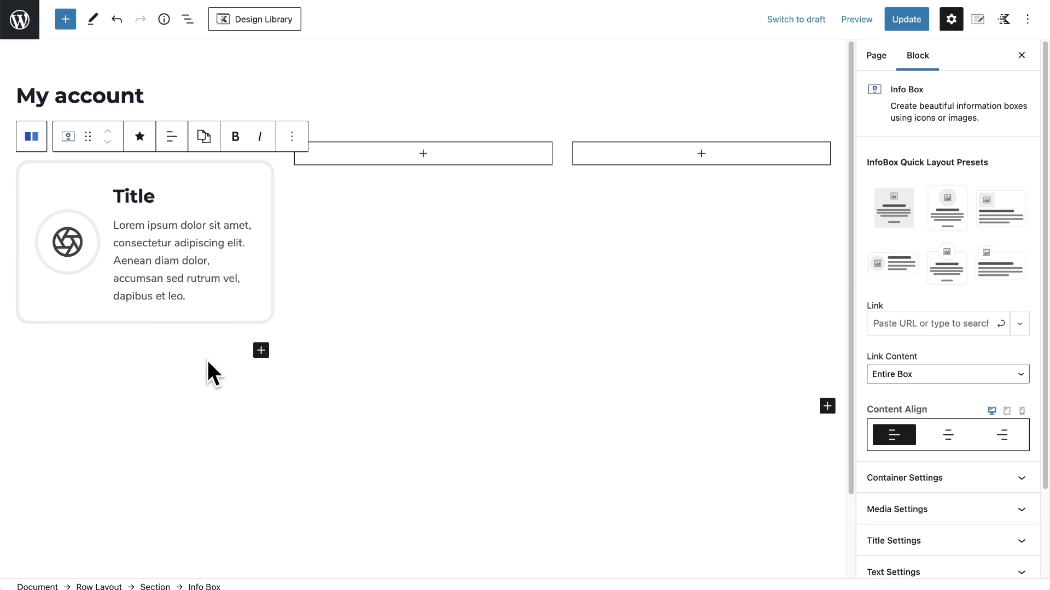
Change the info box title to "Dashboard" and replace its placeholder description with "This is you account home"
click(206, 231)
click(192, 237)
click(956, 221)
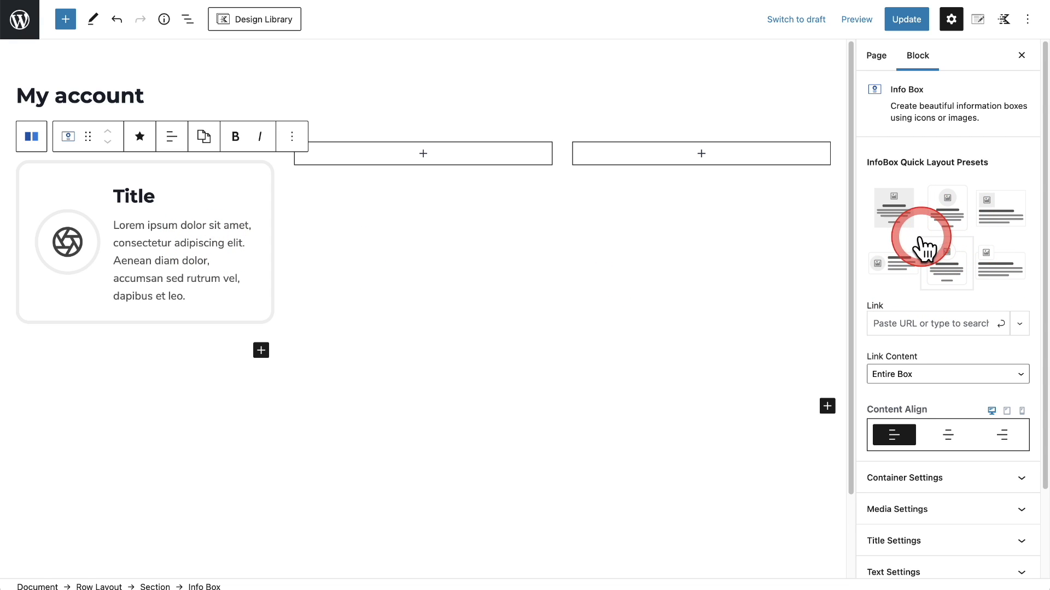
double_click(141, 194)
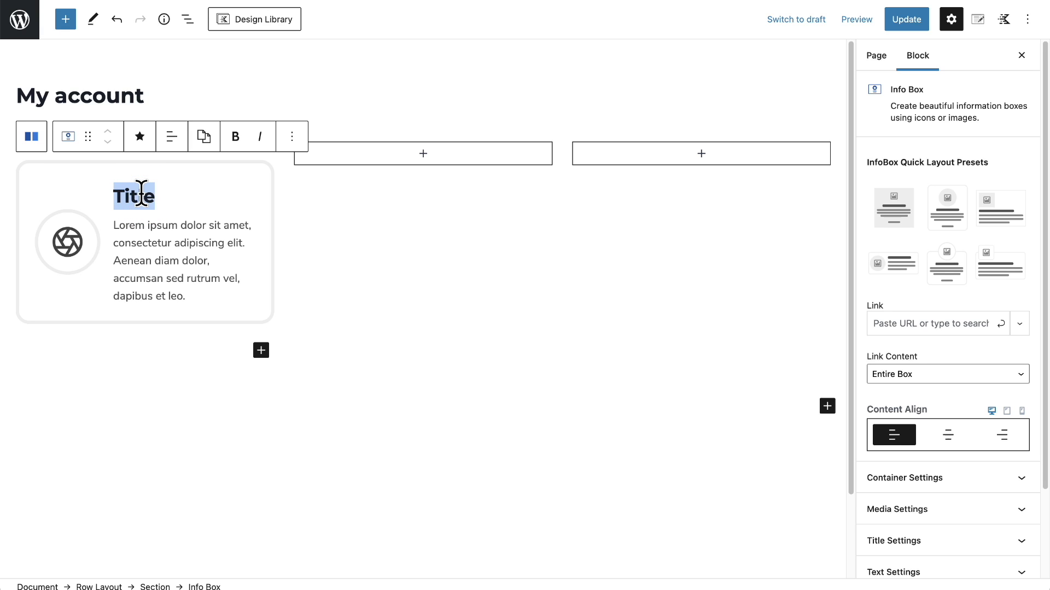
text(Dashboard)
click(139, 243)
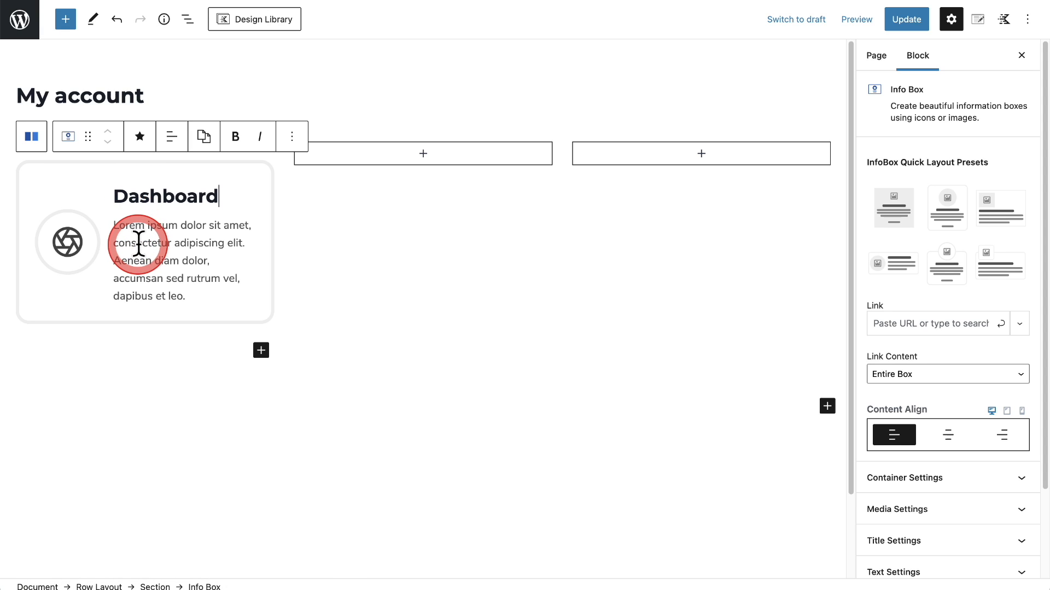
double_click(139, 243)
triple_click(139, 243)
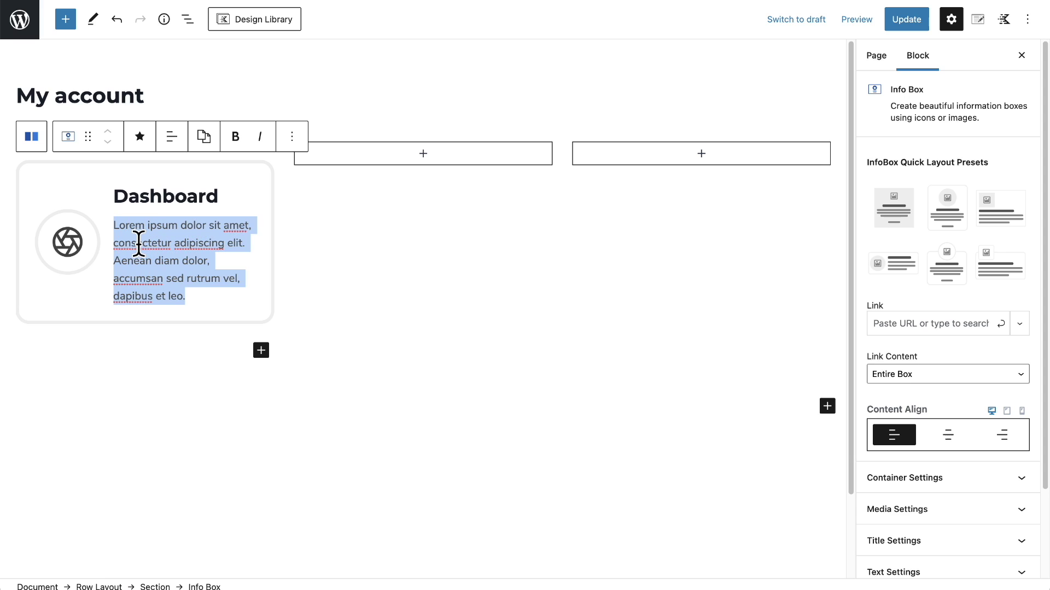
text(This is you account home)
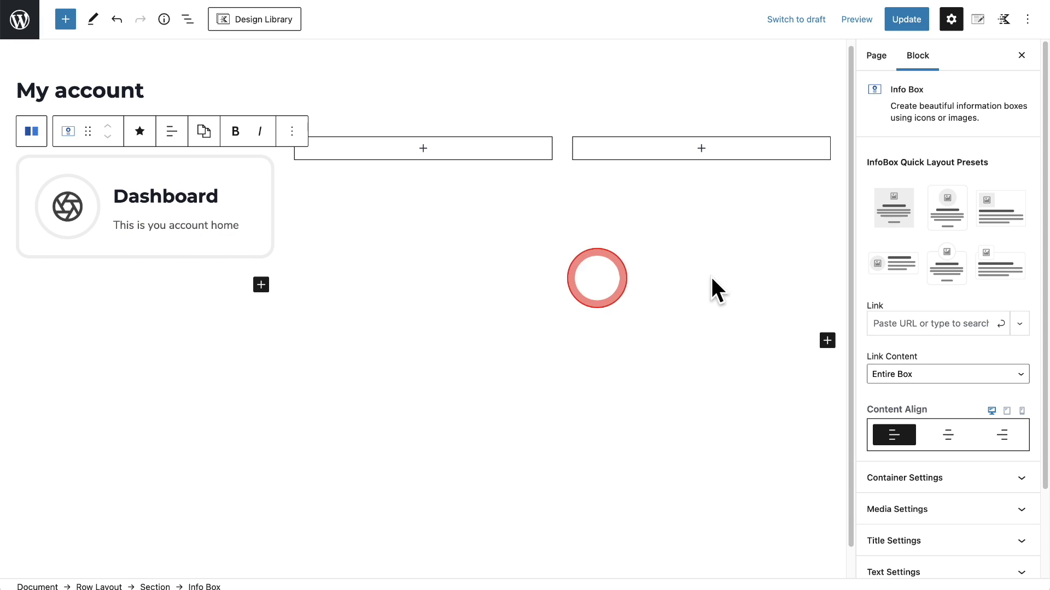
scroll(937, 277, down, 4)
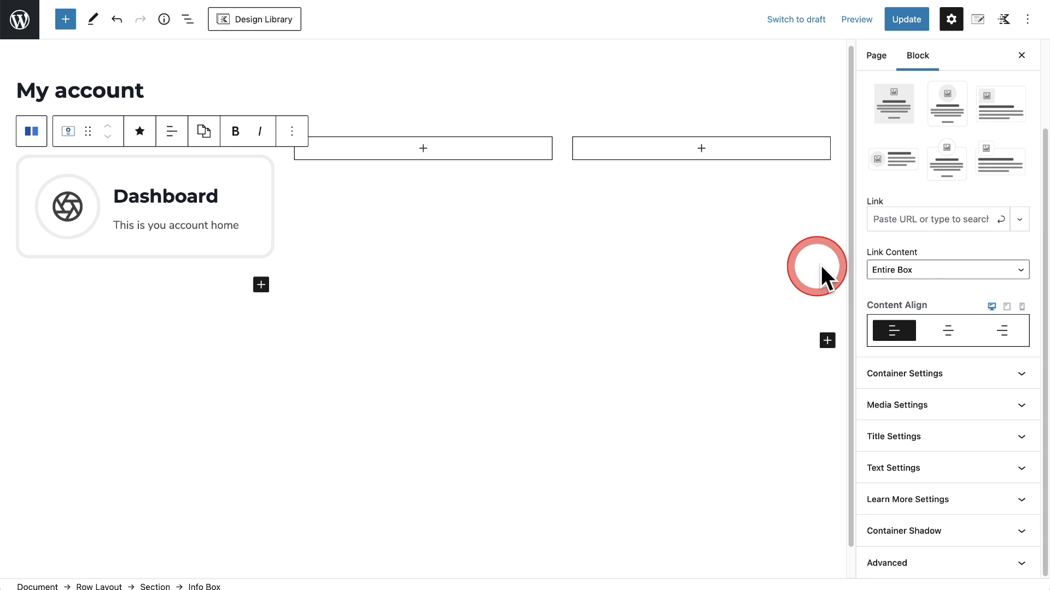
click(912, 221)
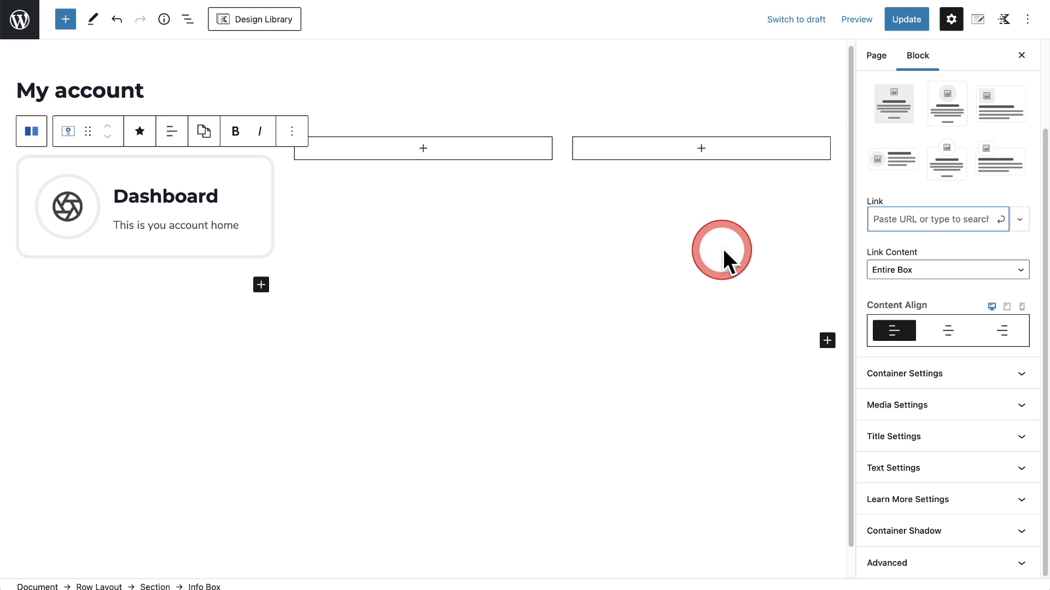
click(893, 226)
text(https://ecom.local/my-account/)
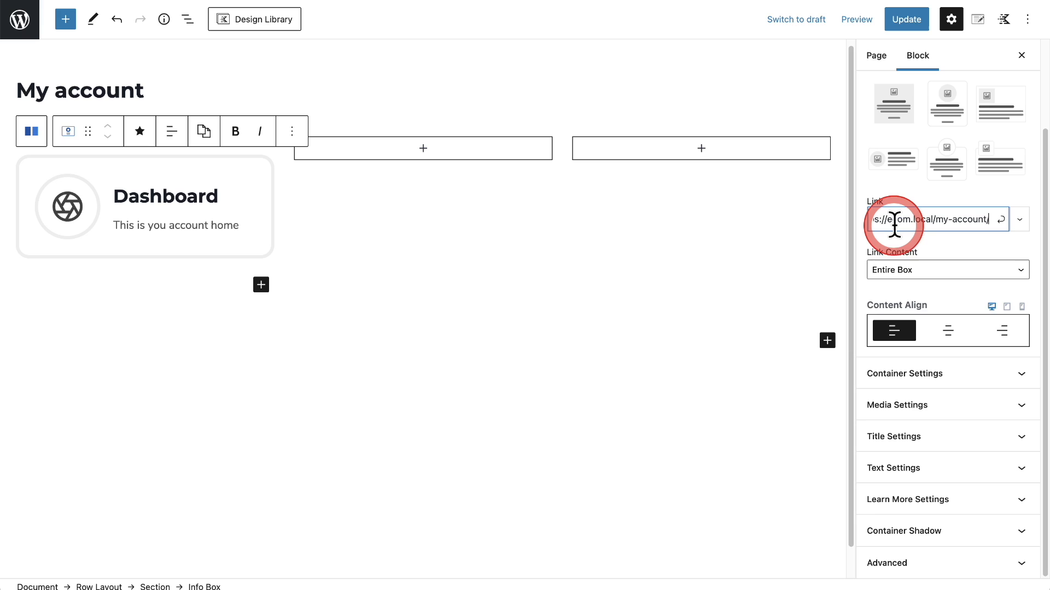
click(1002, 224)
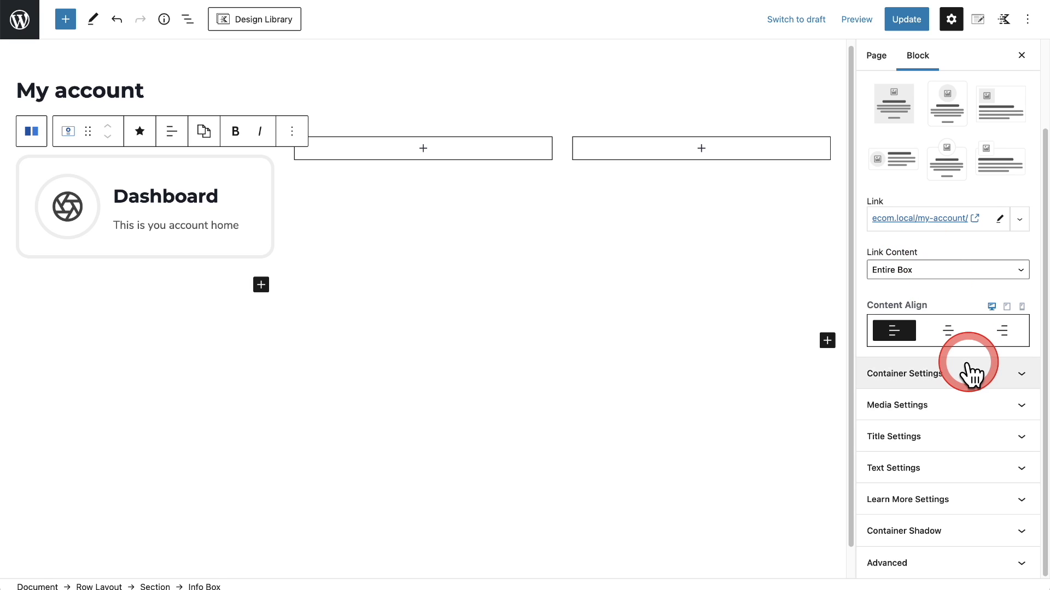
Reduce the Dashboard info box's container border width to 2 px
click(954, 376)
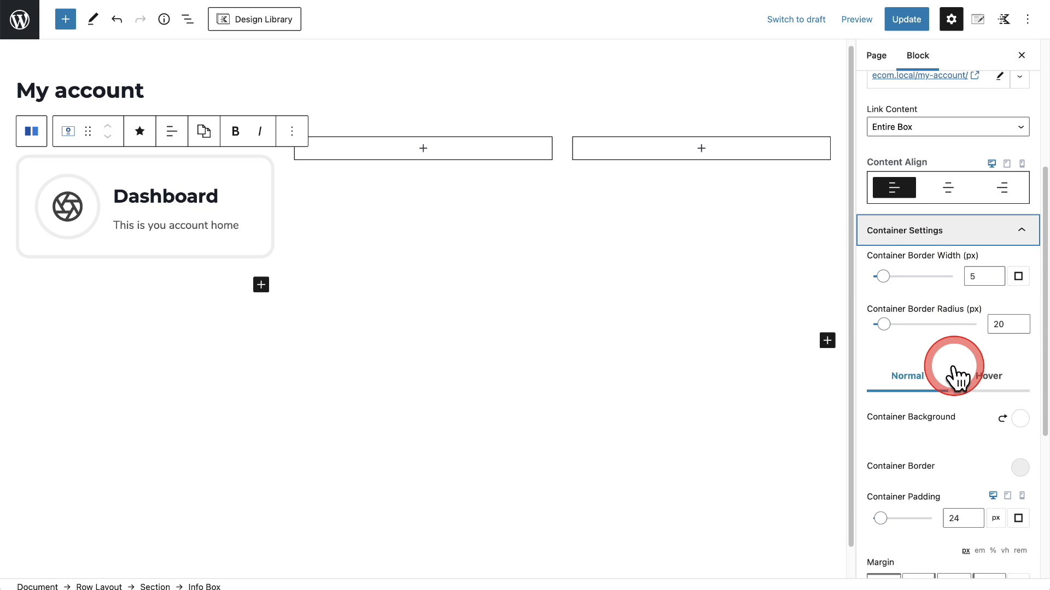
scroll(944, 363, down, 1)
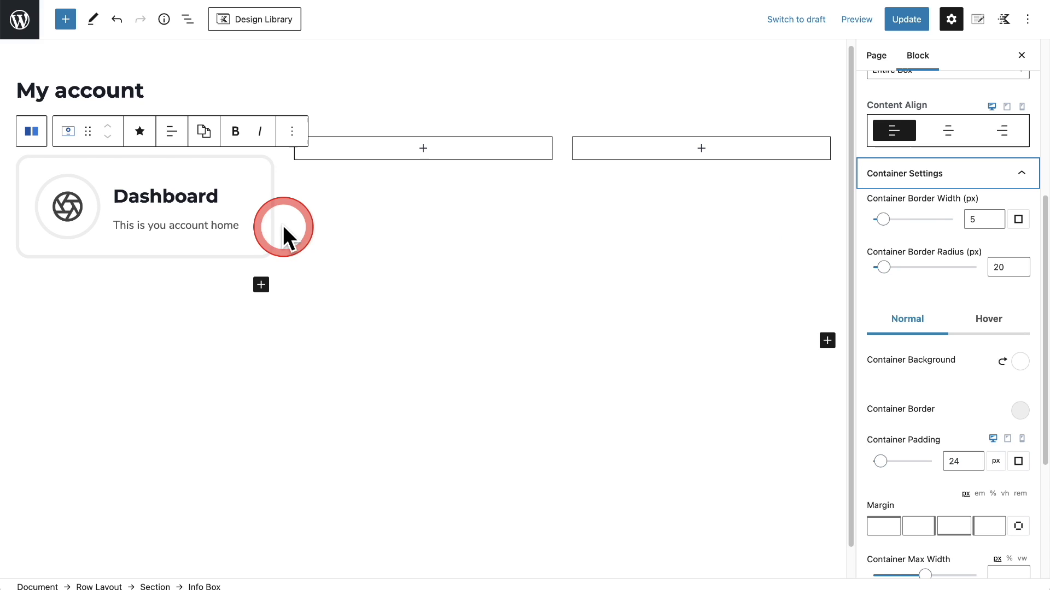
click(993, 222)
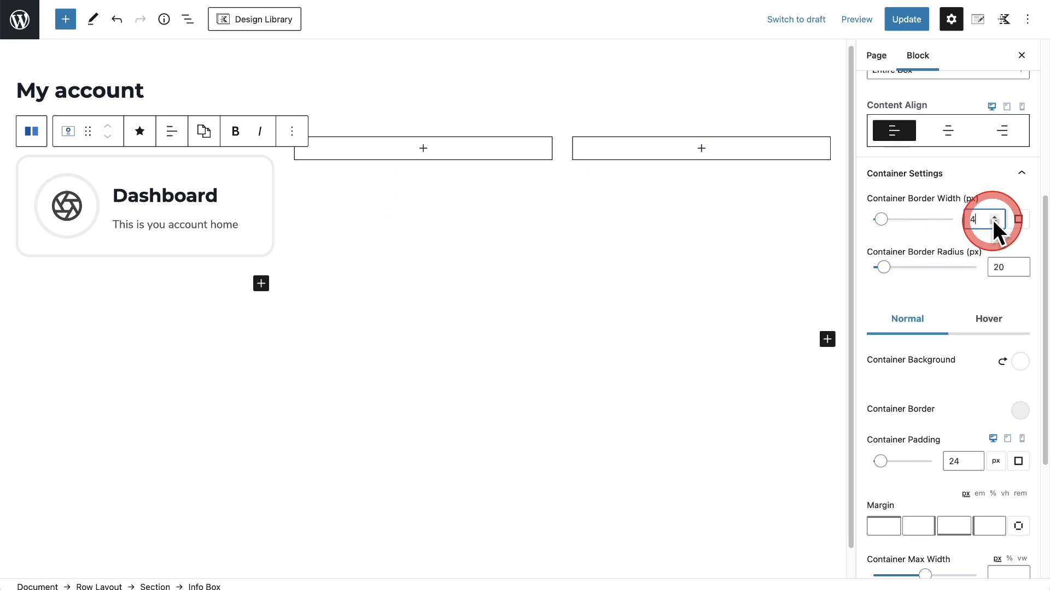
click(993, 222)
click(993, 222)
click(992, 222)
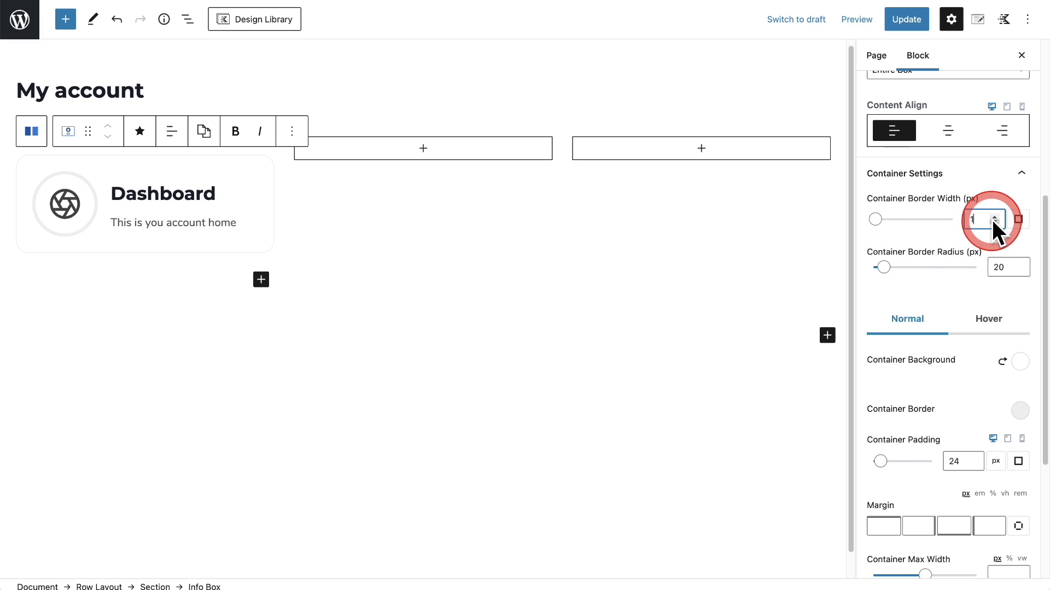
click(993, 217)
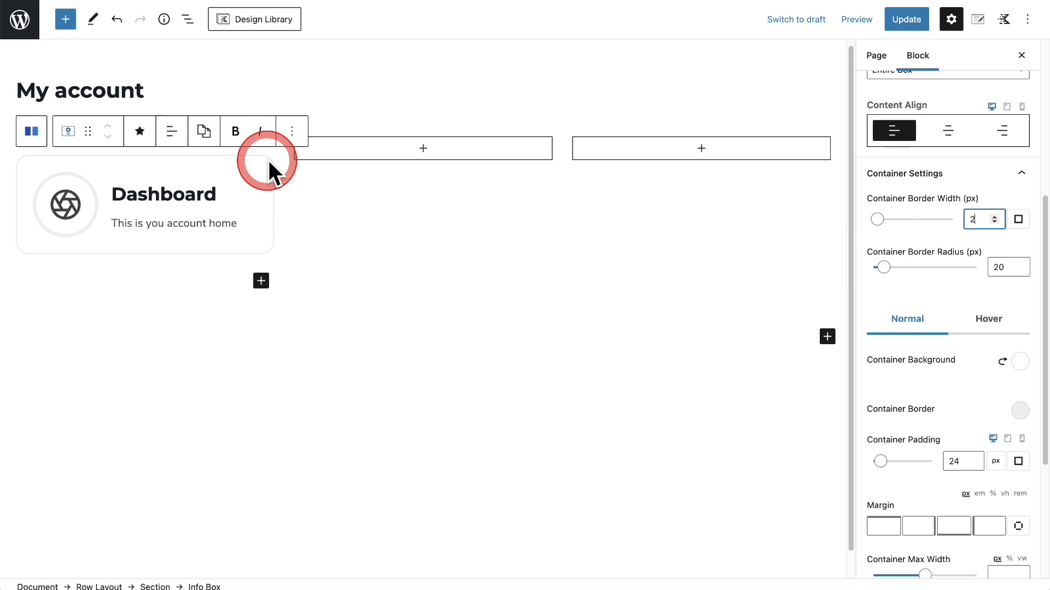
Set the container border radius of the Dashboard info box to 15 px
click(1019, 270)
click(1019, 270)
click(1019, 270)
click(1019, 270)
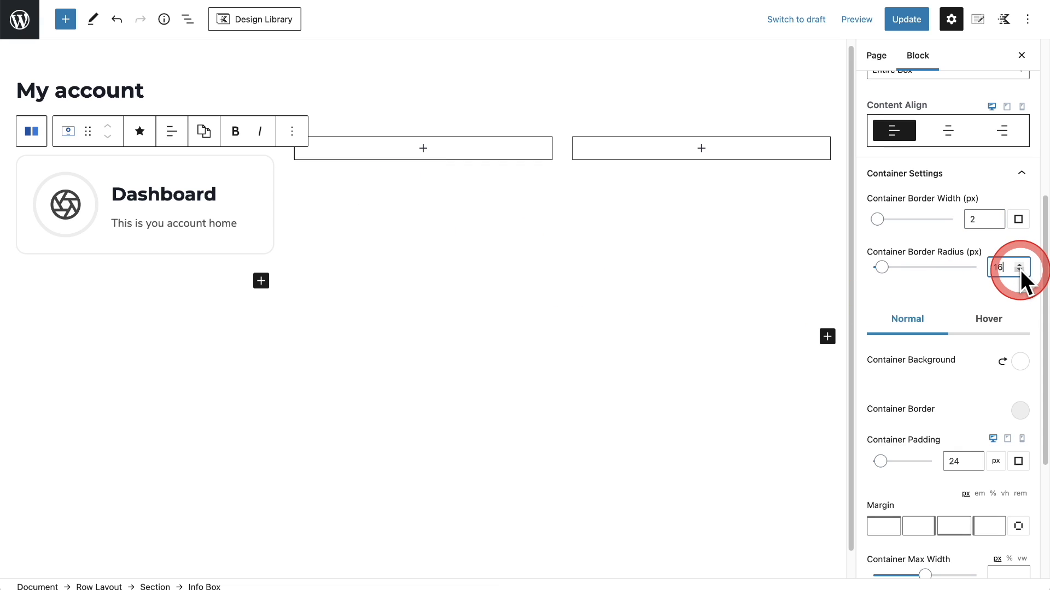
click(1019, 270)
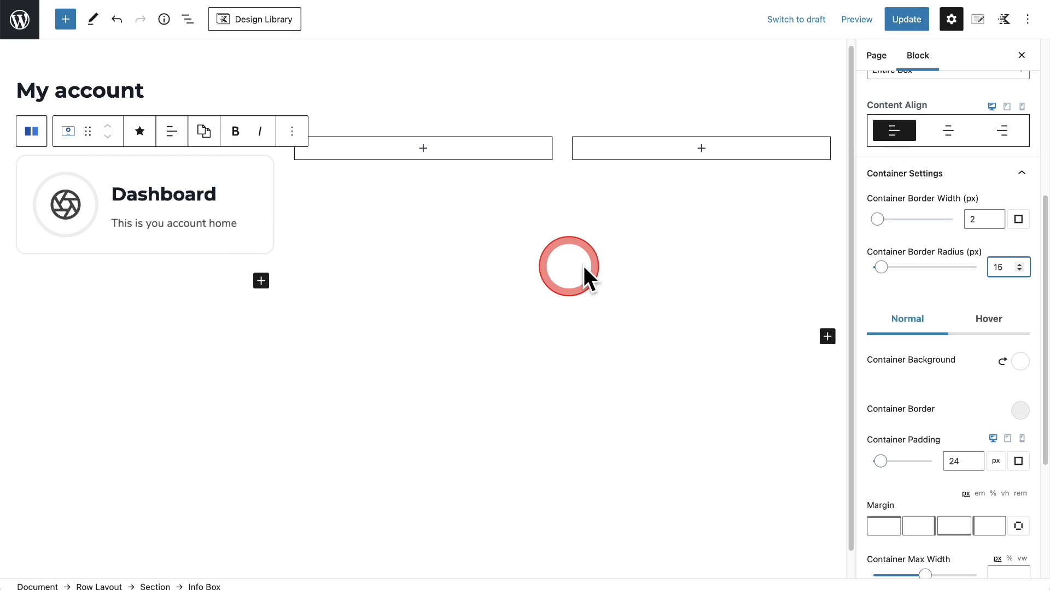
Check the container's hover colour options, and reduce the Dashboard info box's container padding to 20 px
scroll(933, 241, down, 4)
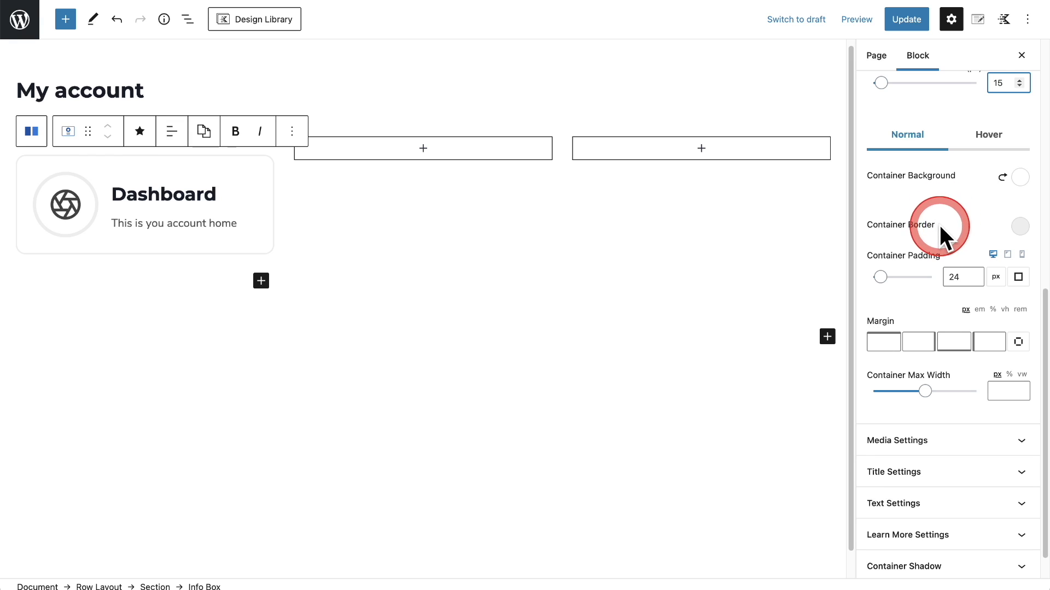
click(990, 139)
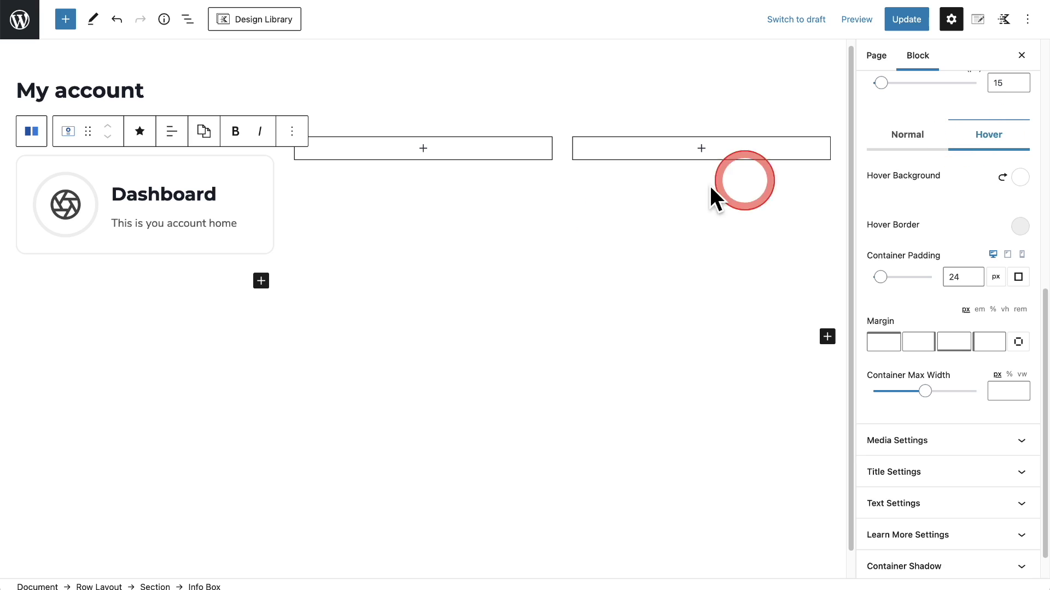
click(905, 140)
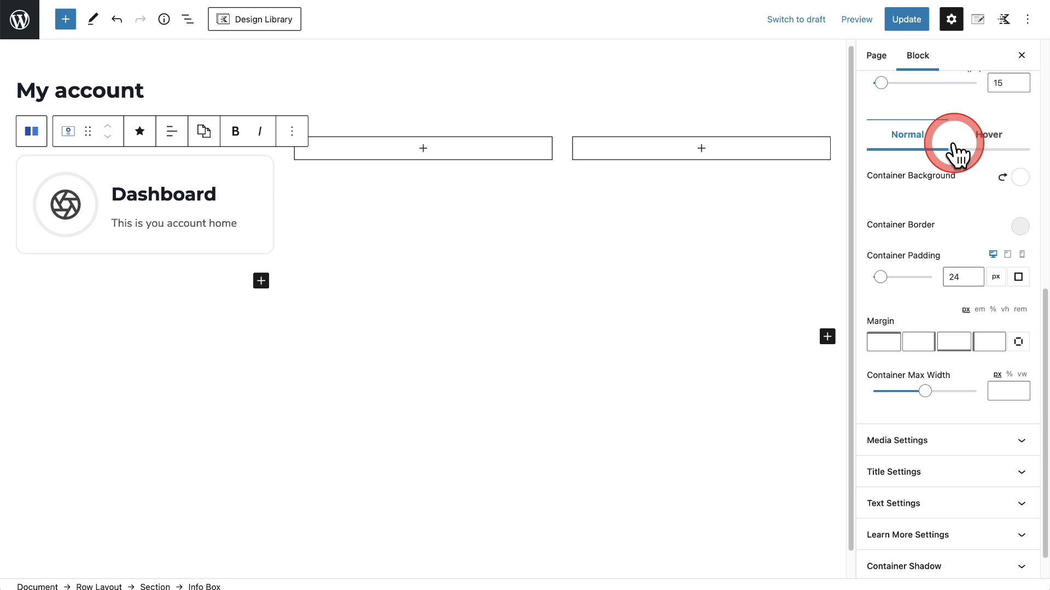
scroll(939, 179, down, 1)
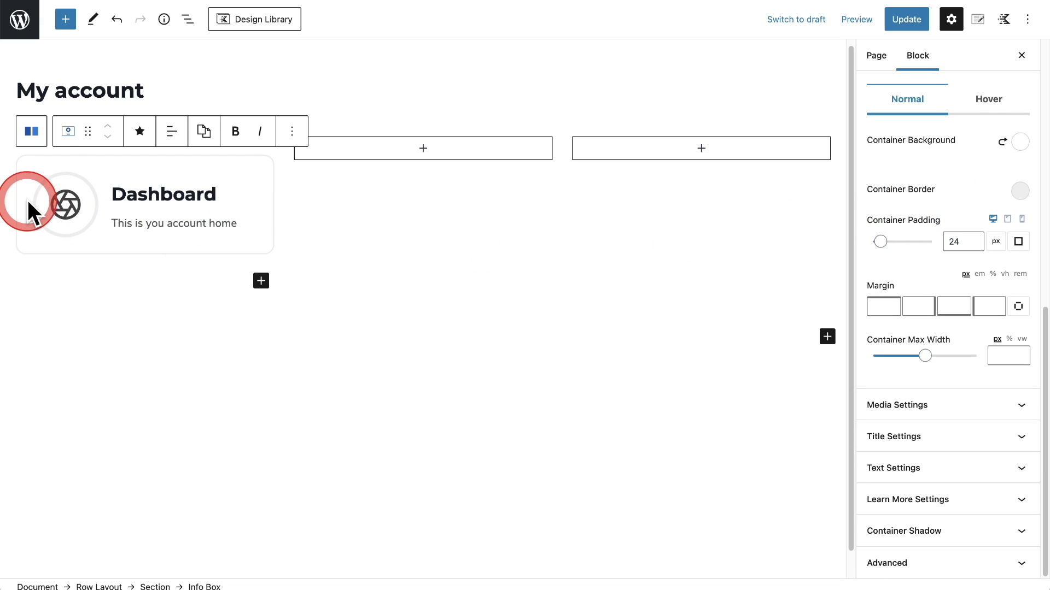
click(974, 244)
click(974, 244)
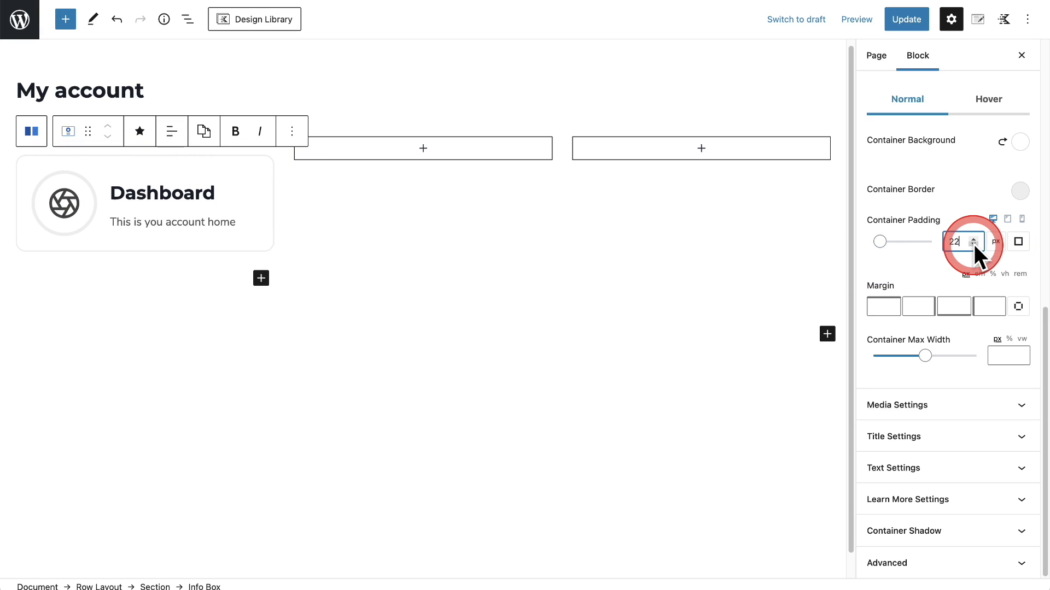
click(973, 244)
click(973, 243)
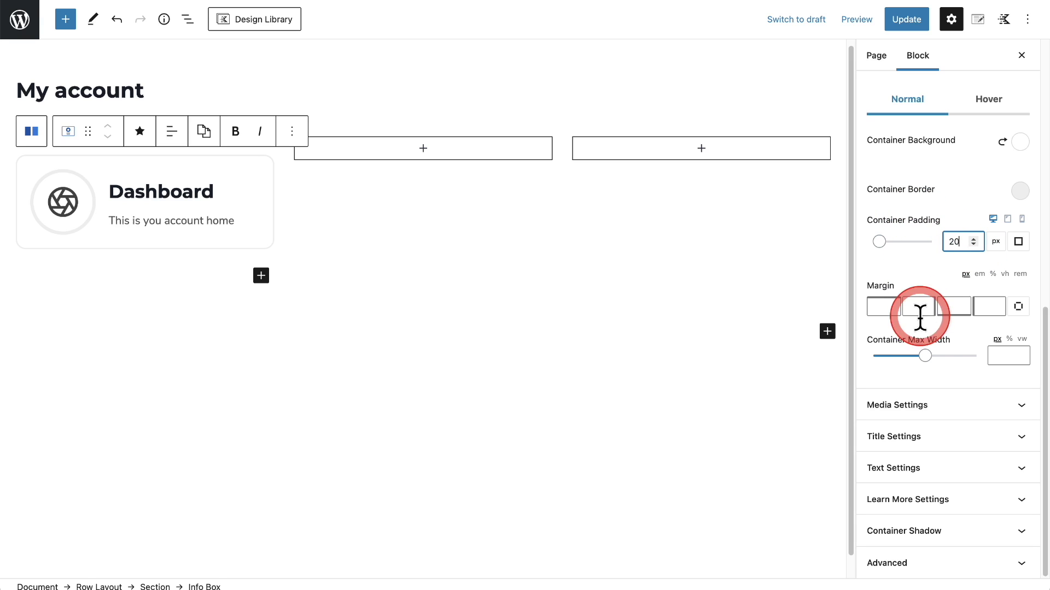
Keep Icon as the Dashboard info box's media type and replace the aperture icon with the outlined home icon
click(946, 407)
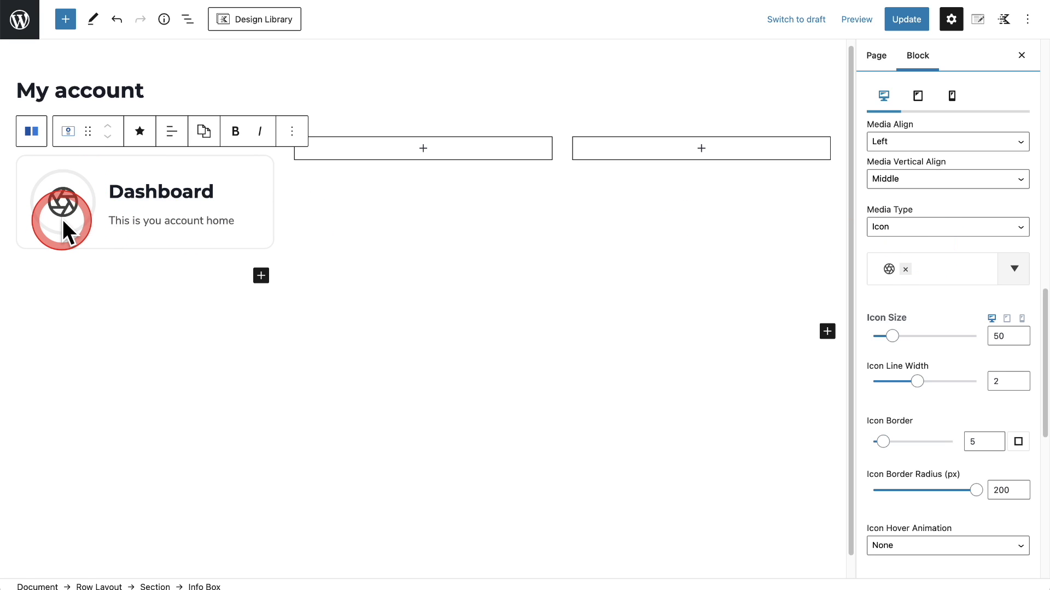
click(923, 224)
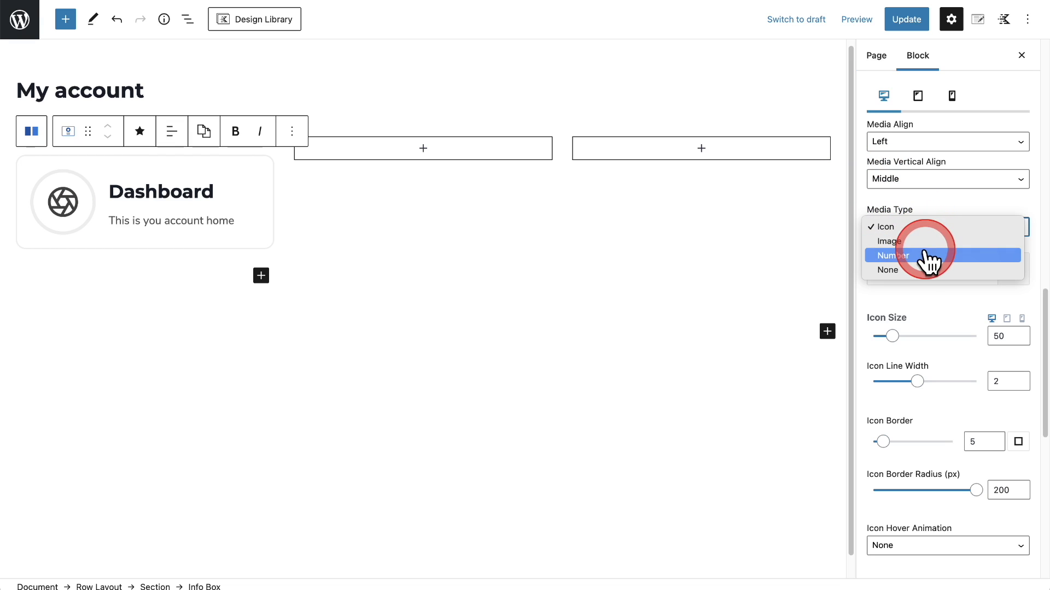
click(936, 204)
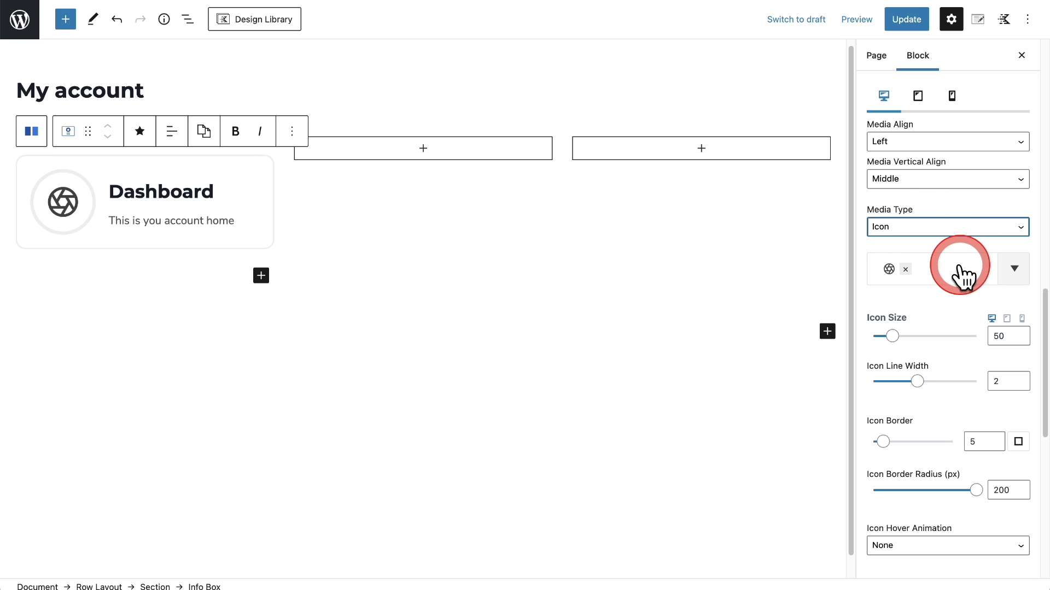
click(1013, 271)
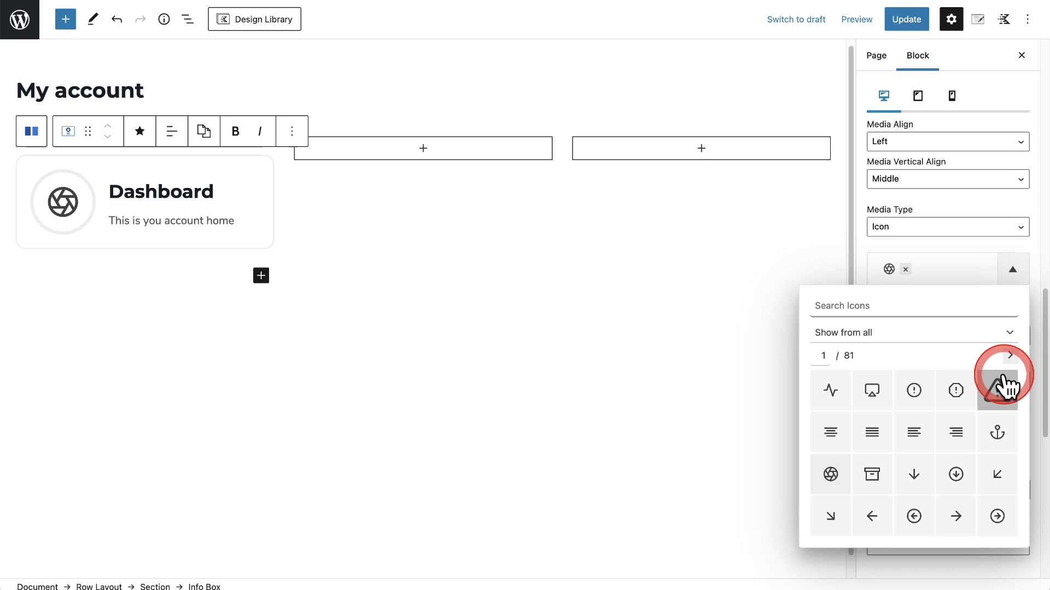
click(1010, 356)
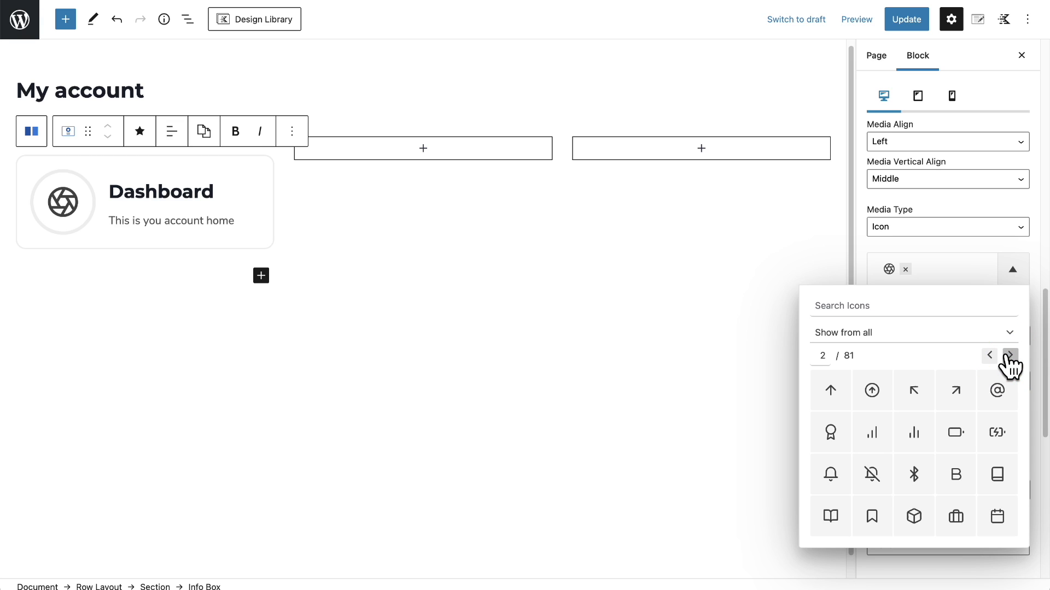
click(1010, 357)
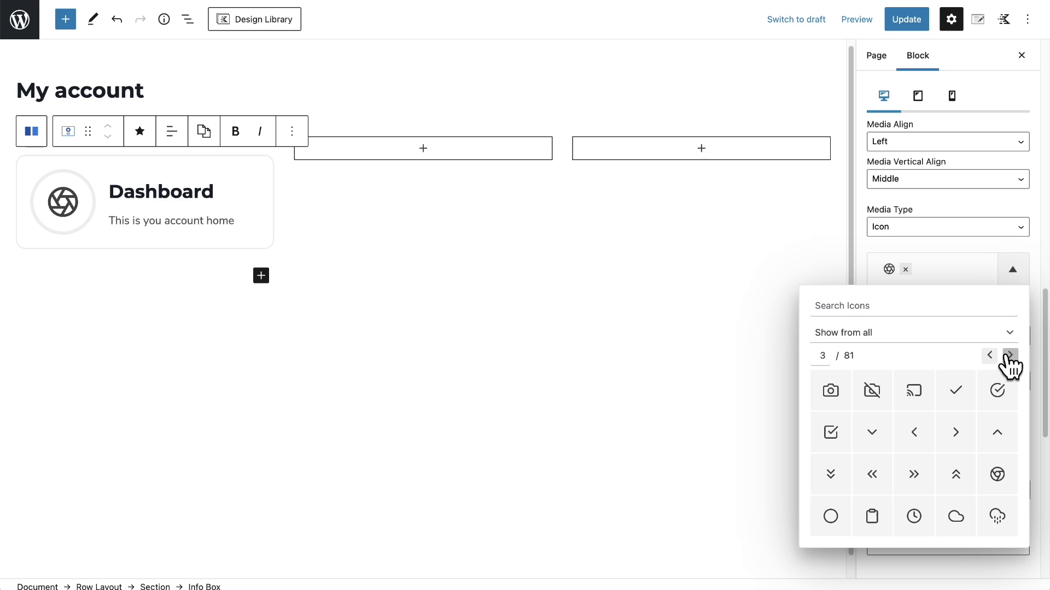
click(1009, 356)
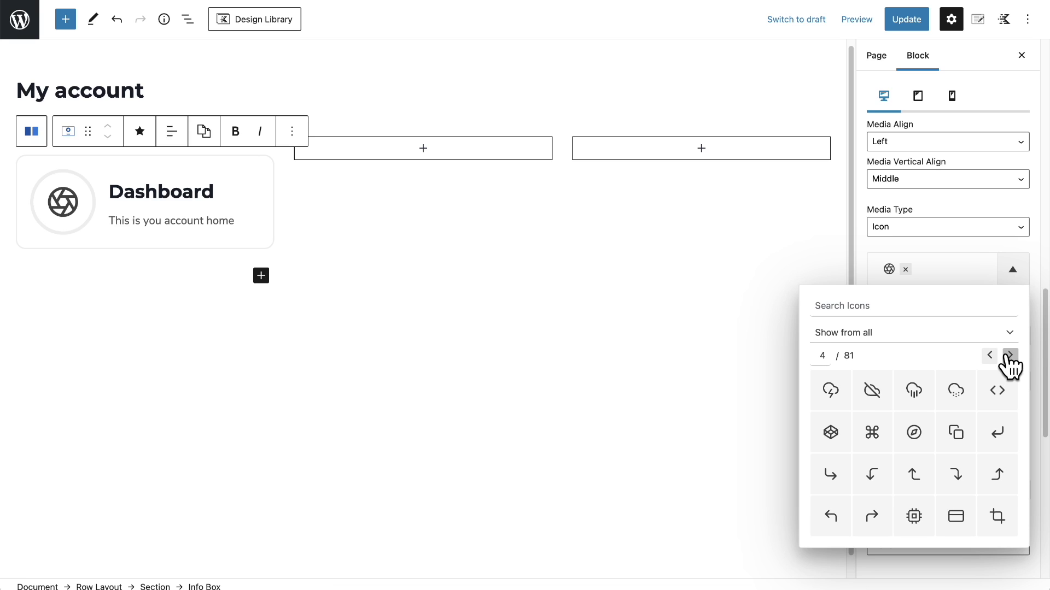
click(1010, 357)
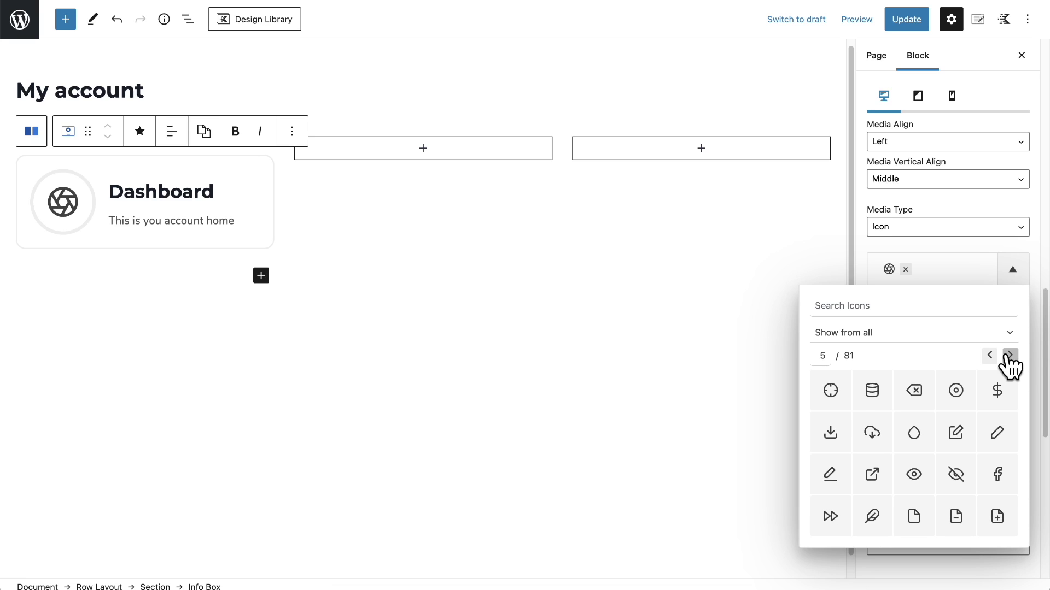
click(1009, 356)
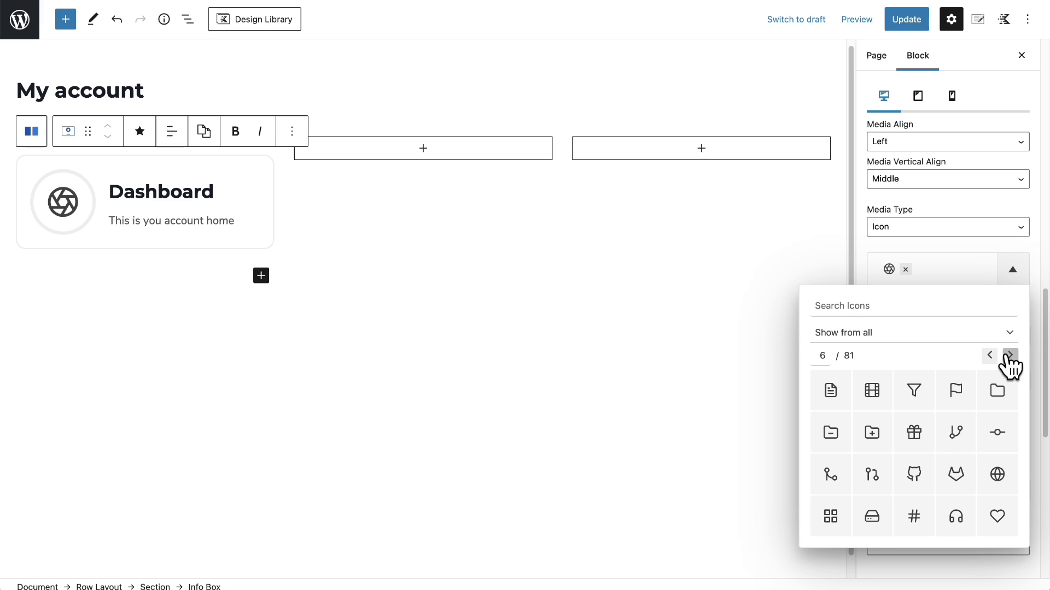
click(1009, 357)
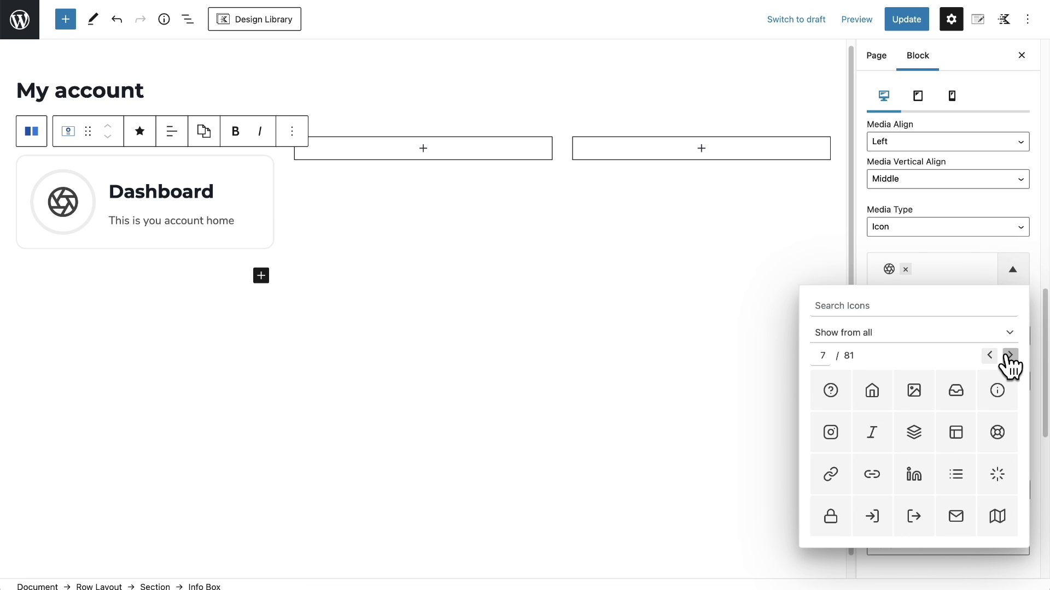
click(875, 393)
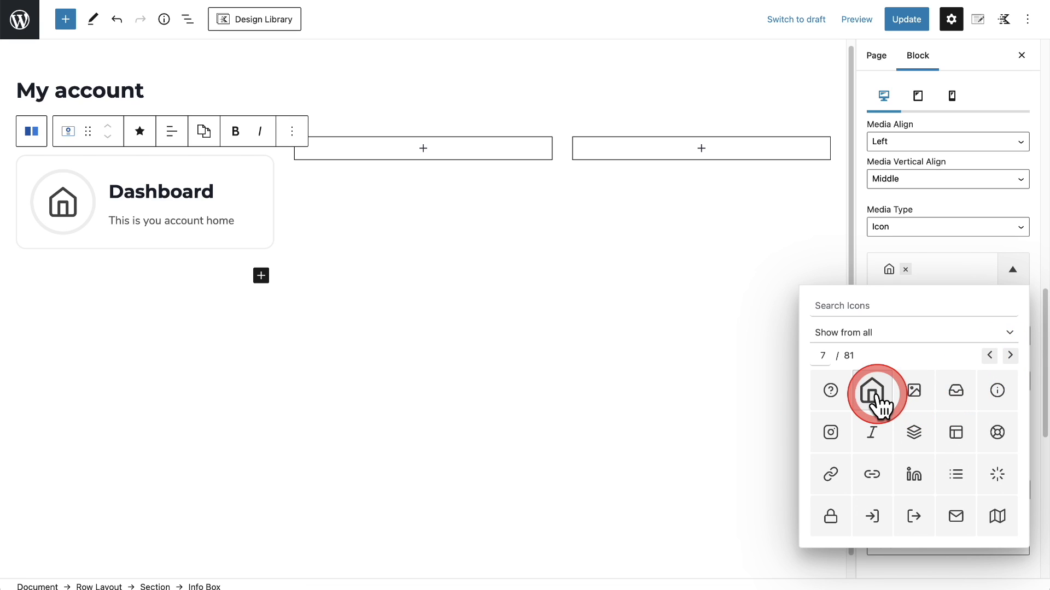
click(978, 246)
Reduce the home icon's size to 30 in the Dashboard info box
scroll(941, 273, down, 2)
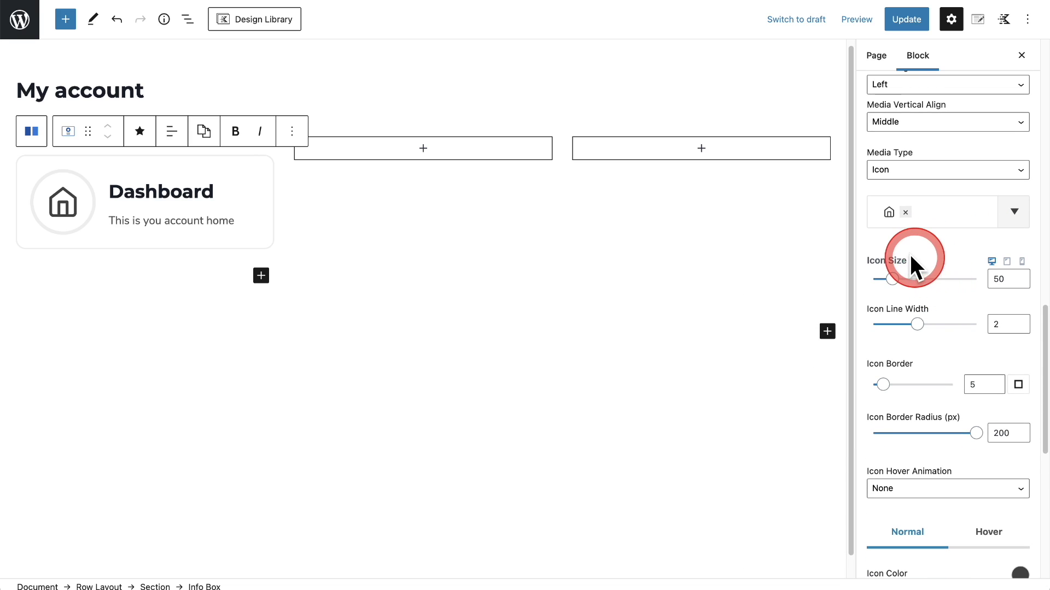
drag(892, 280, 884, 280)
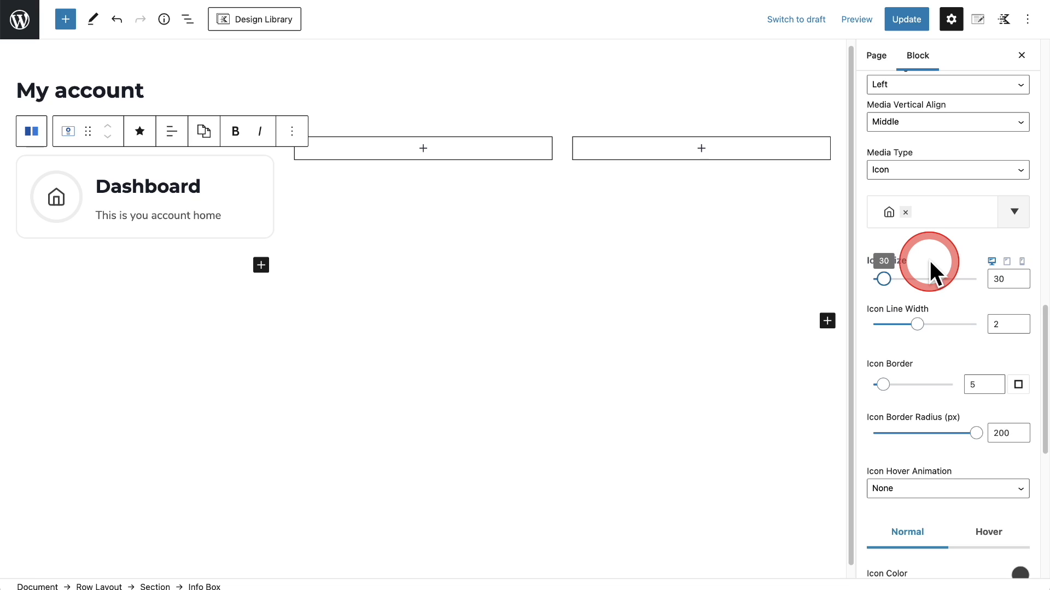
Set the home icon's line width to 2 and its icon border to 3 in the Dashboard info box
scroll(931, 260, down, 5)
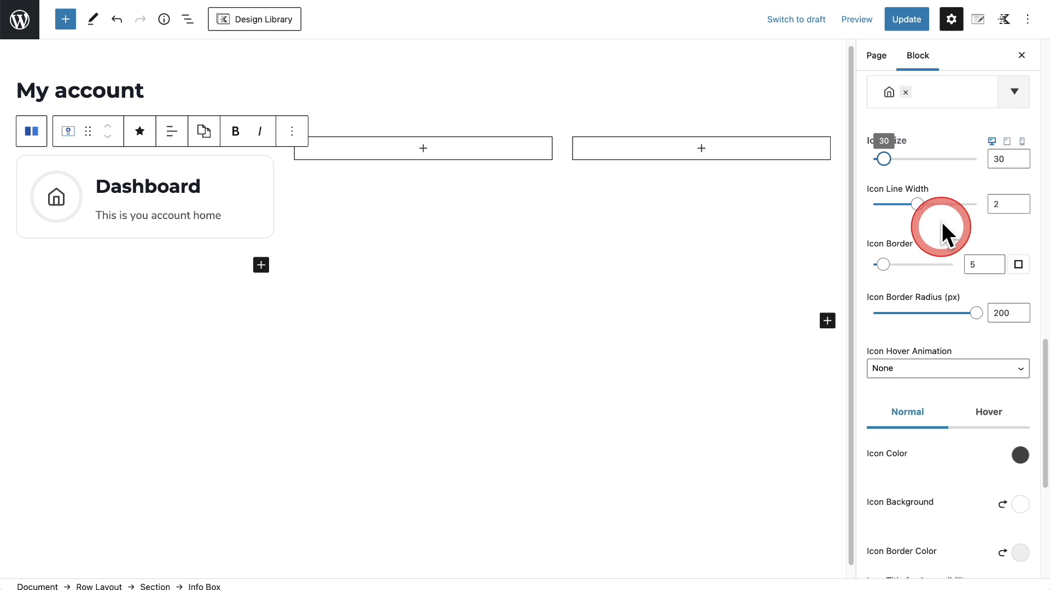
click(917, 204)
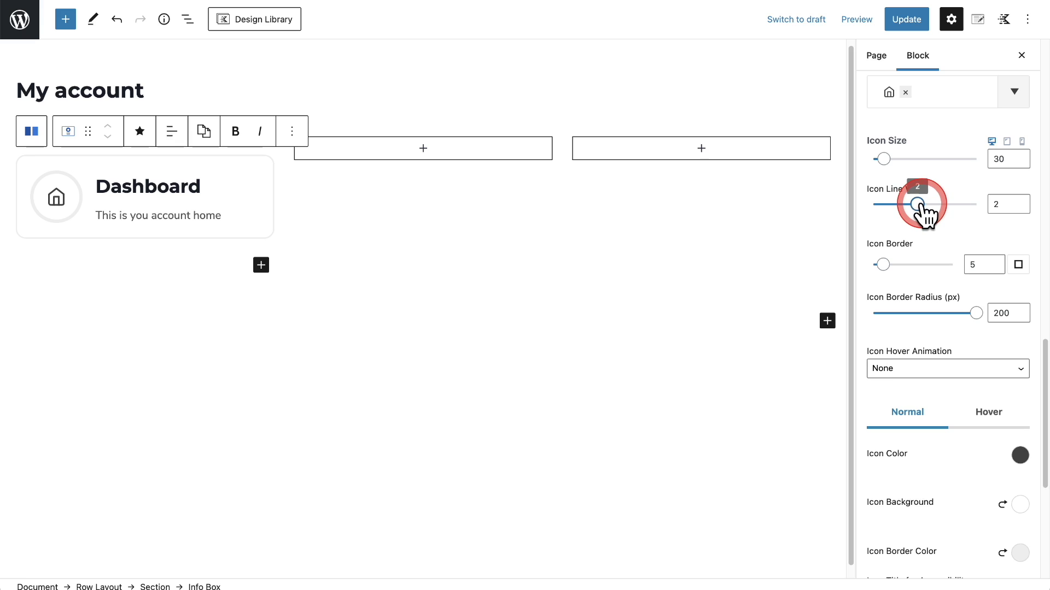
mouse_move(918, 205)
mouse_down()
mouse_move(961, 205)
mouse_move(917, 205)
mouse_up()
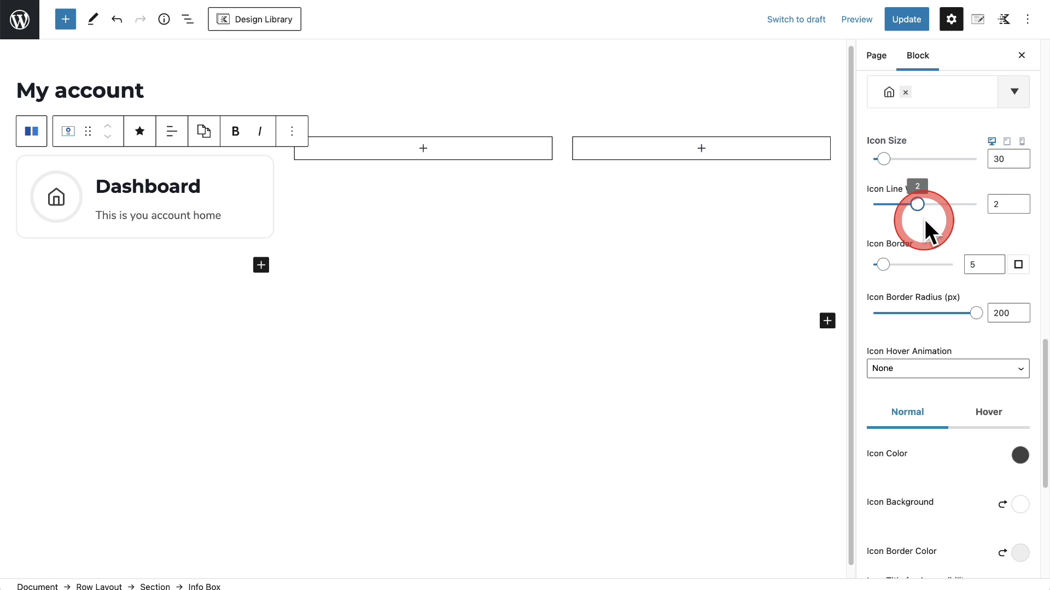
scroll(924, 218, down, 2)
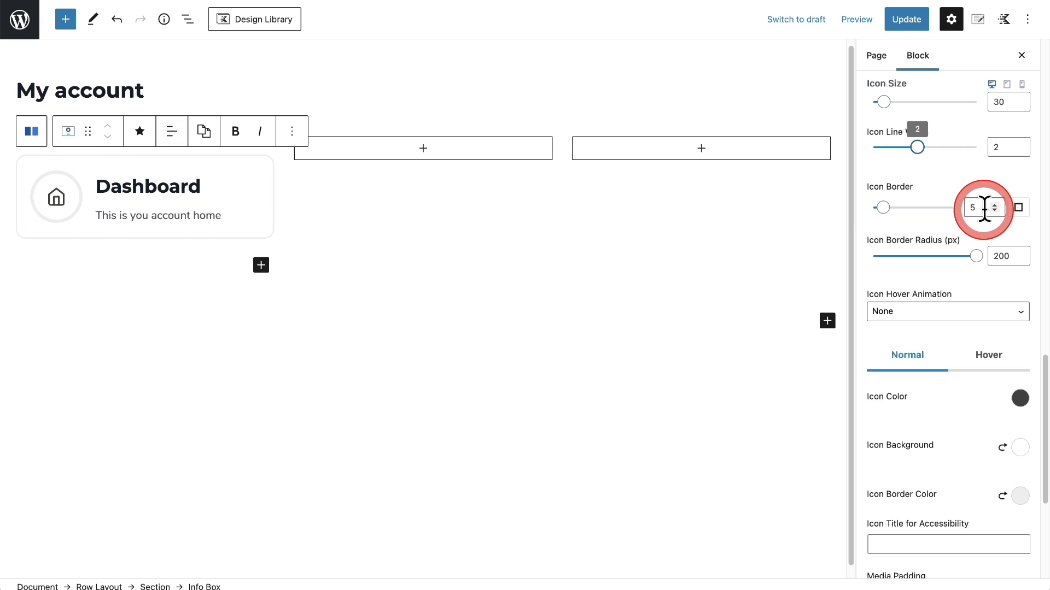
click(995, 210)
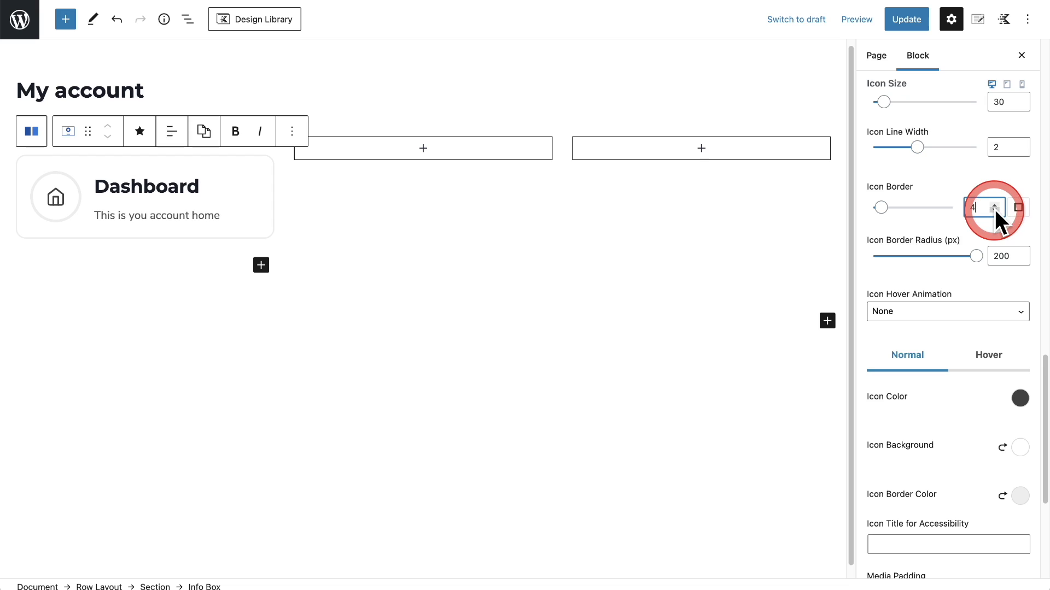
click(995, 210)
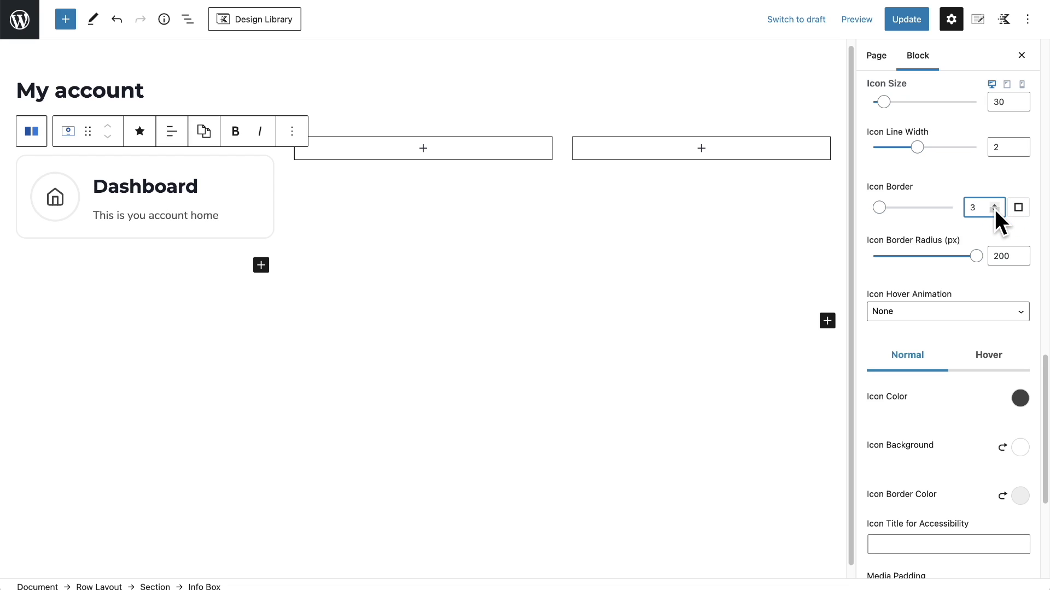
click(994, 209)
Set the Dashboard info box's title font size to 18 px
scroll(945, 217, down, 2)
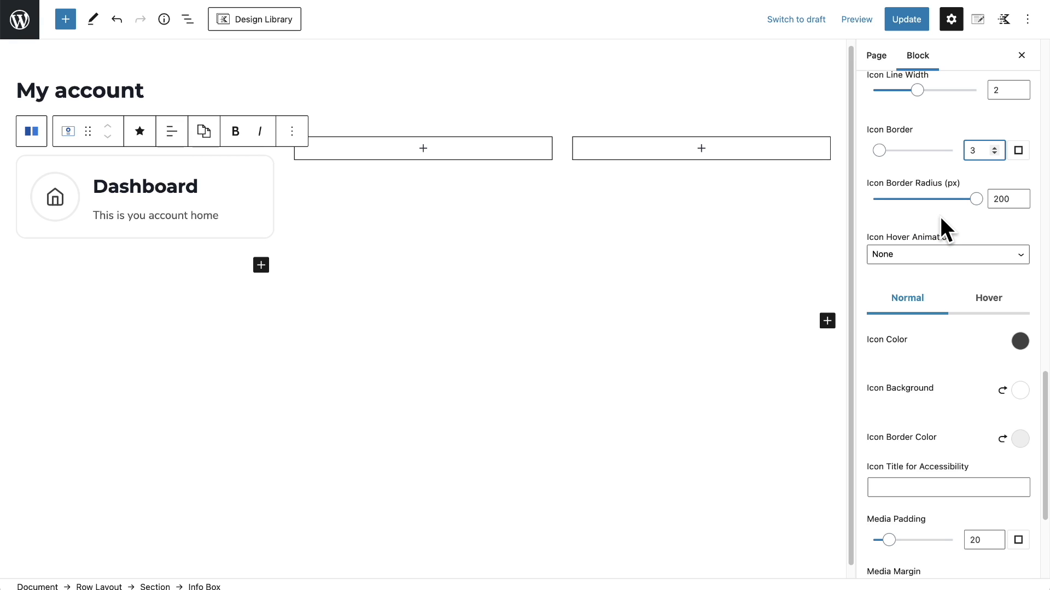
scroll(940, 217, down, 2)
scroll(940, 214, down, 5)
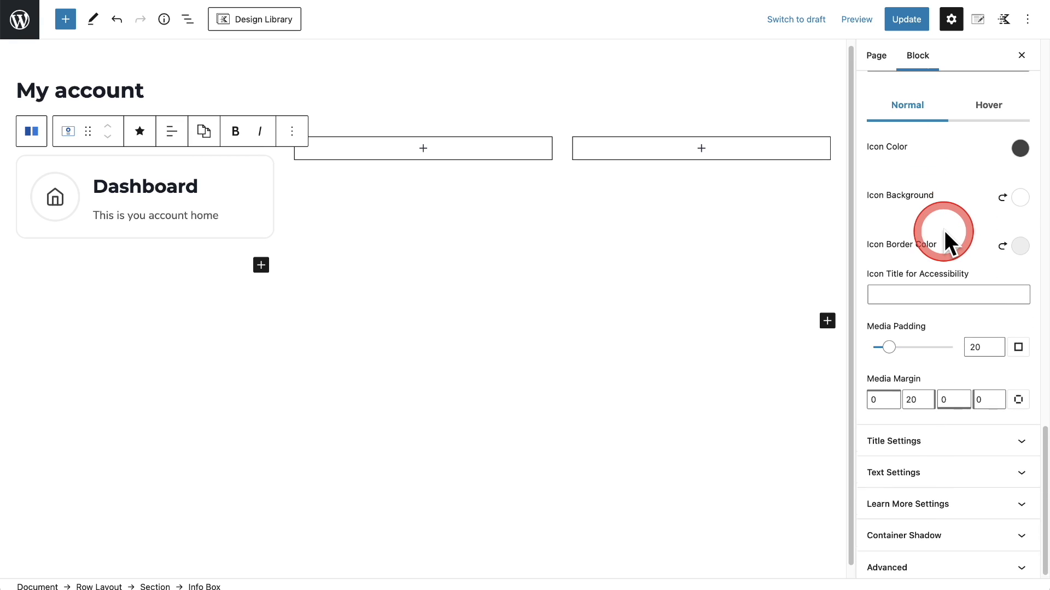
click(956, 436)
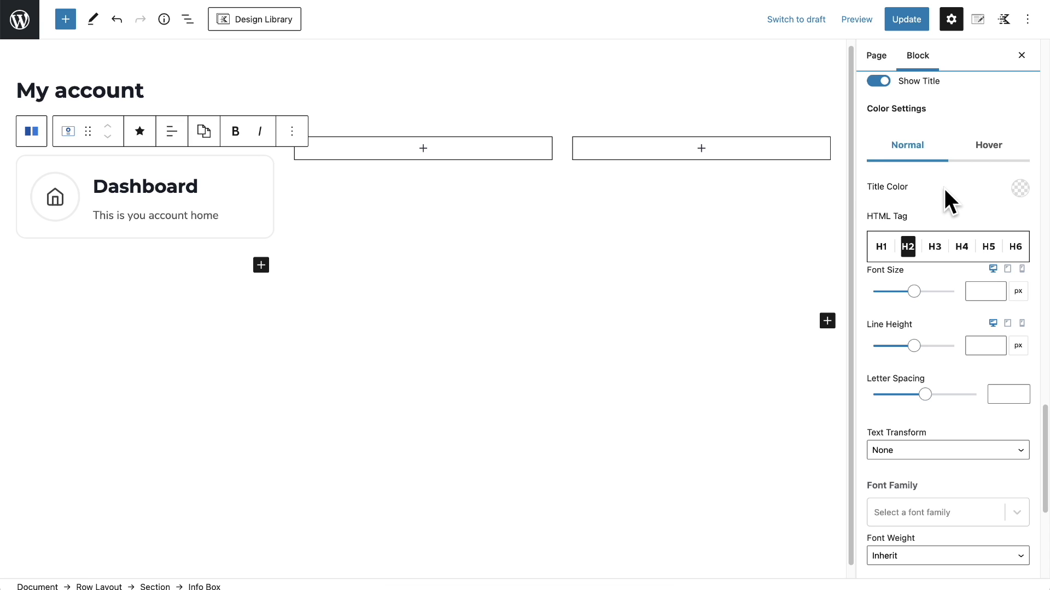
click(356, 186)
click(141, 182)
click(339, 228)
click(902, 268)
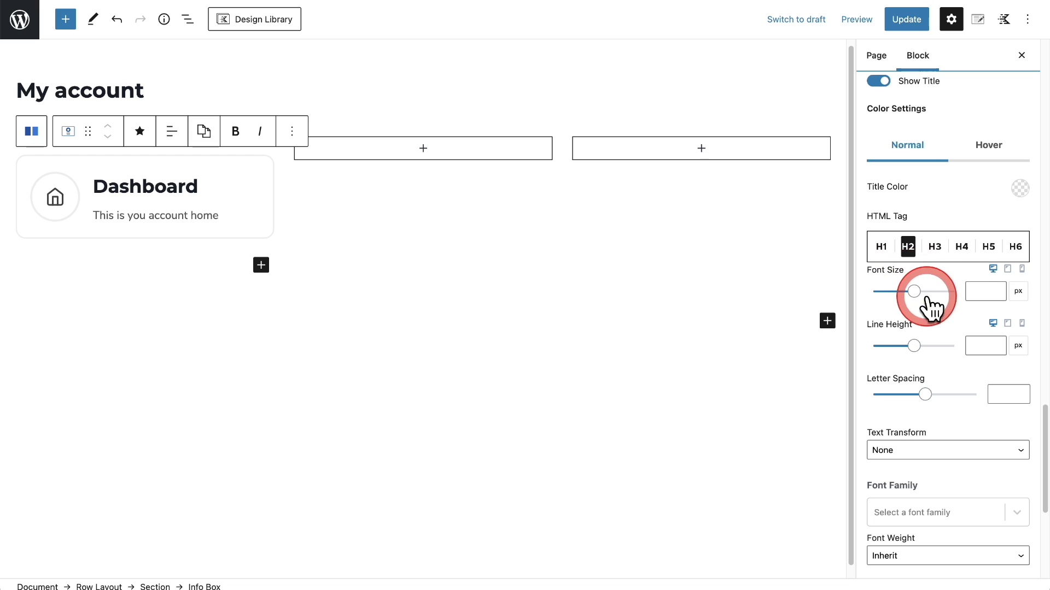
click(975, 284)
text(18)
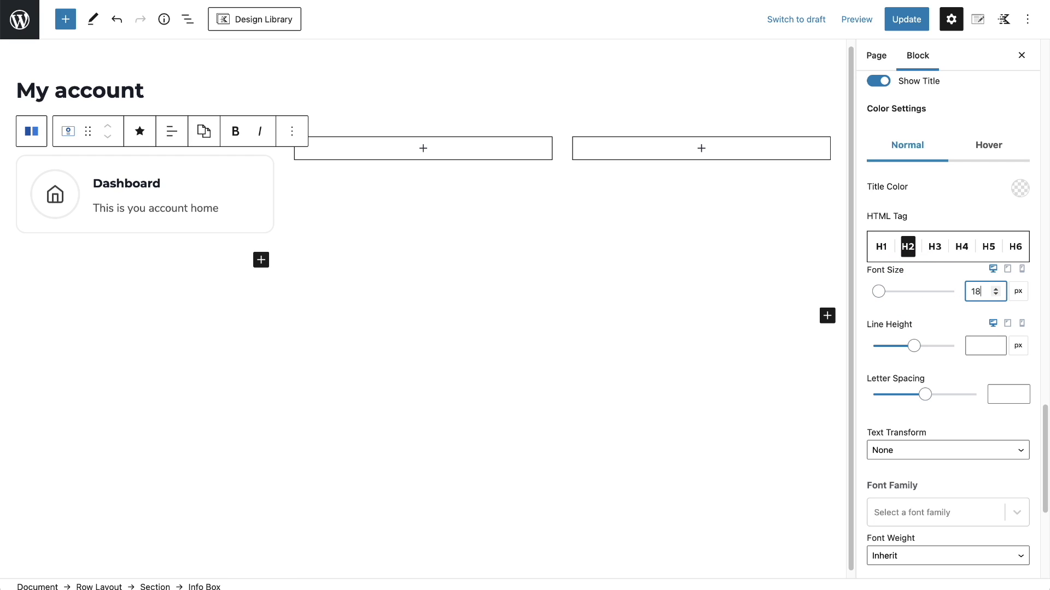
Set the font size of the Dashboard info box's description text to 15 px
scroll(921, 298, down, 5)
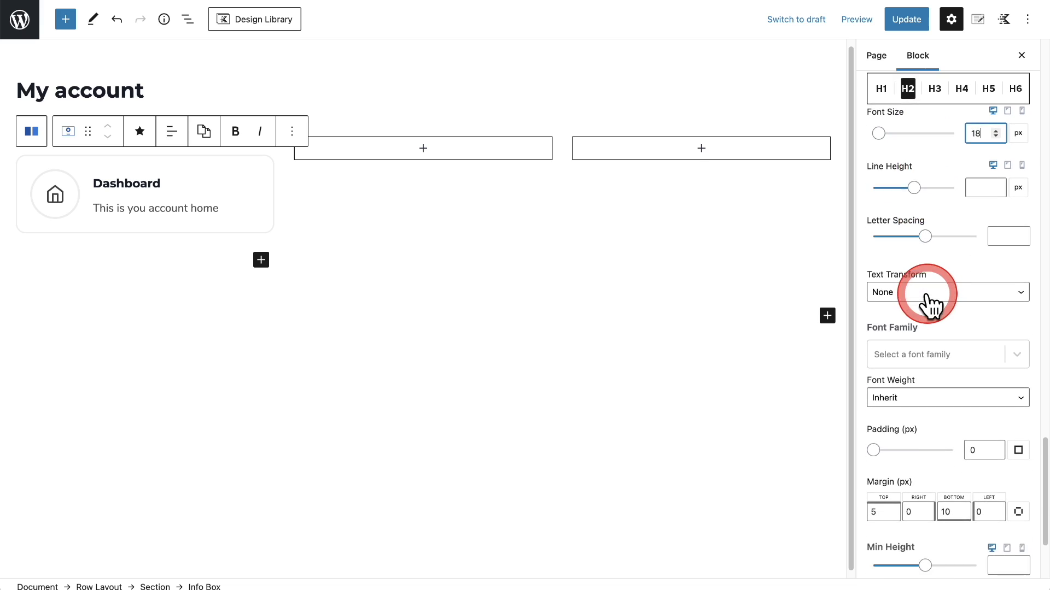
scroll(928, 304, down, 2)
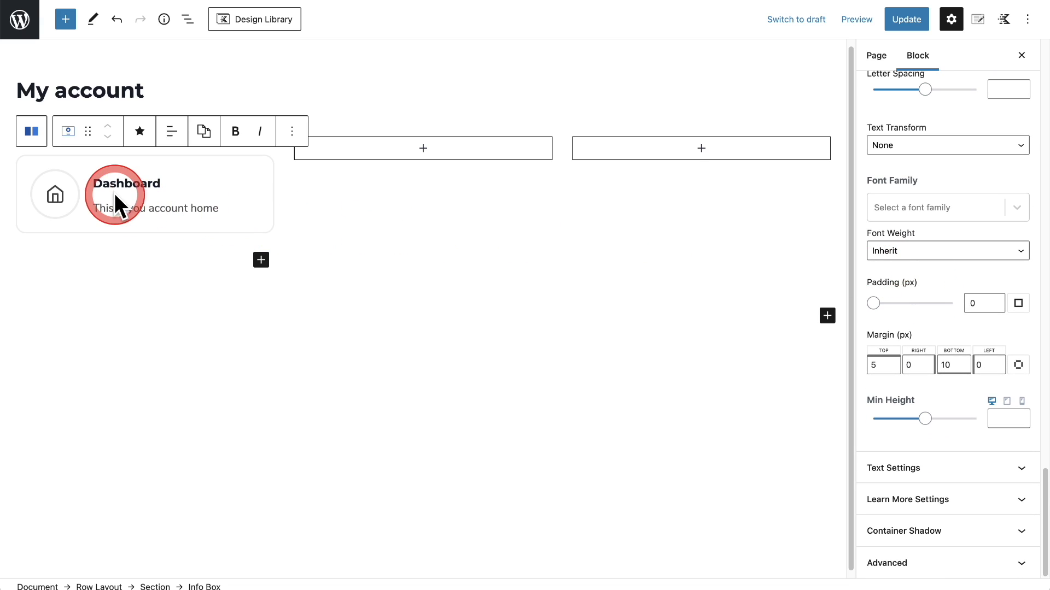
click(898, 468)
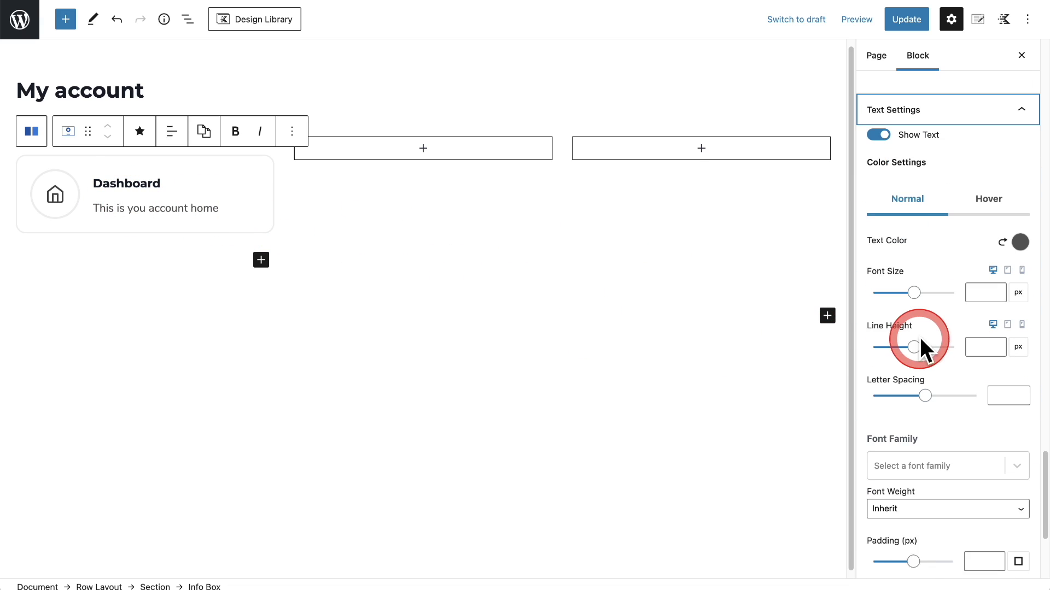
click(979, 289)
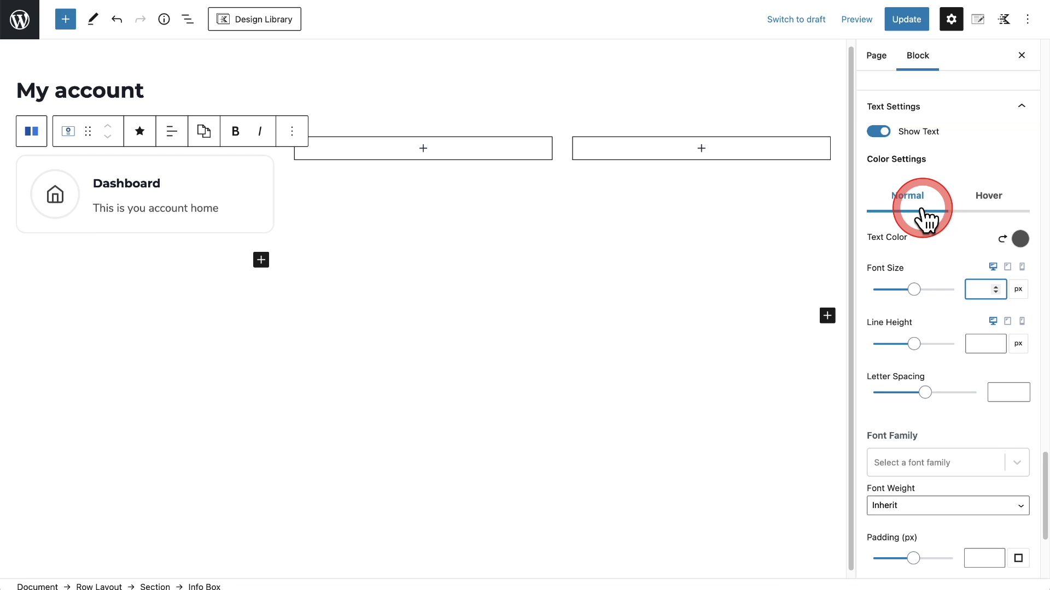
text(15)
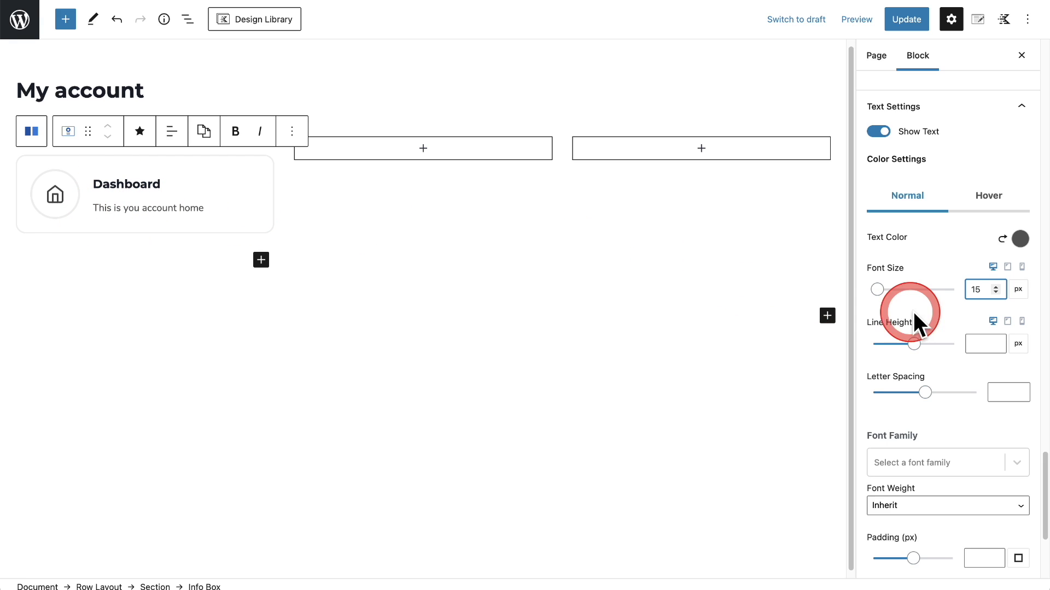
Reduce the bottom margin of the Dashboard info box's title to 5 px
scroll(959, 303, up, 3)
scroll(959, 301, up, 15)
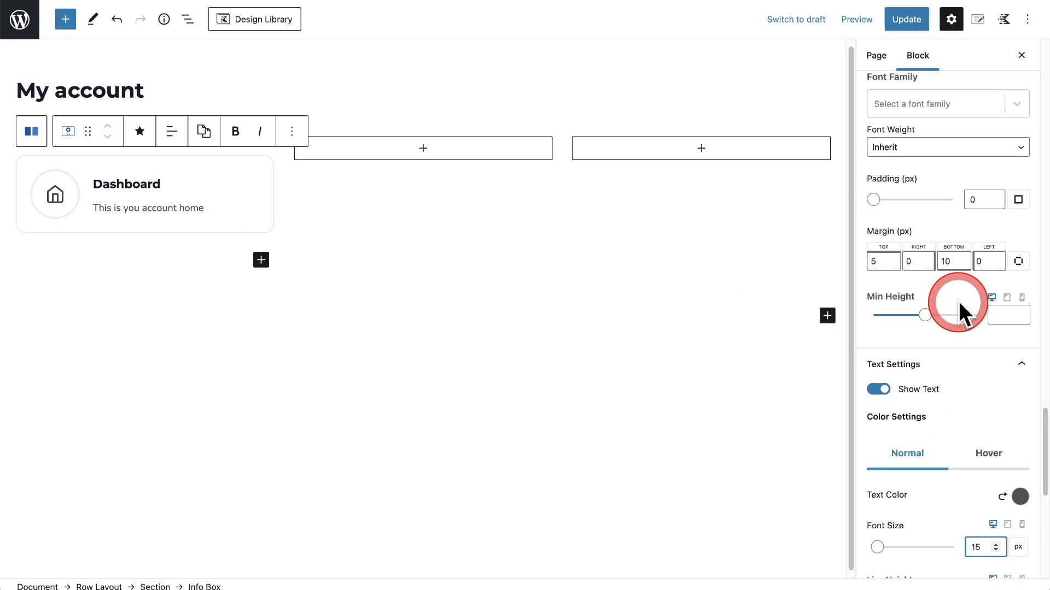
scroll(951, 285, up, 3)
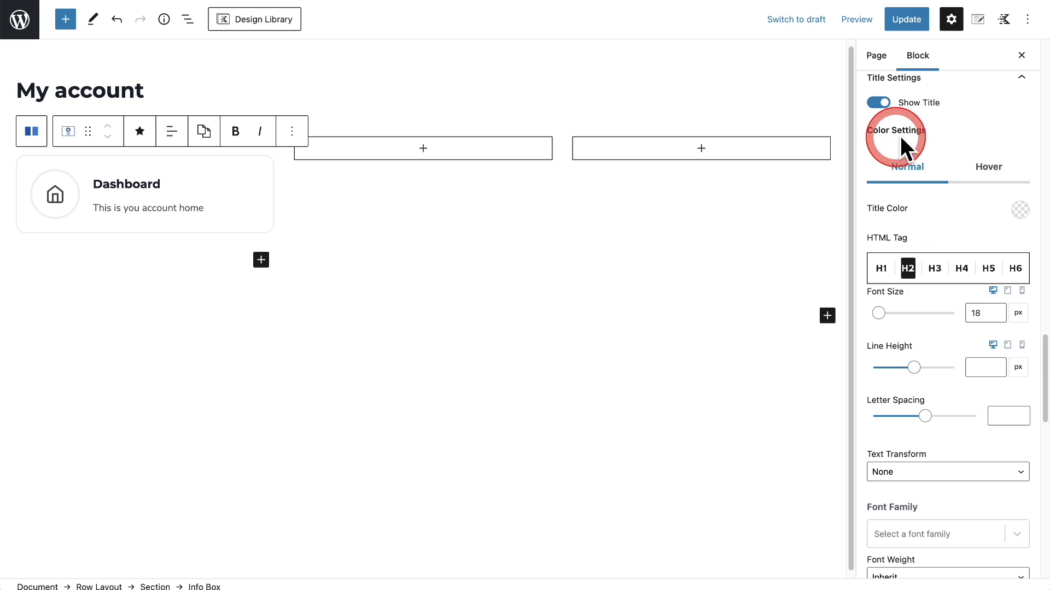
scroll(930, 150, up, 2)
scroll(931, 186, up, 2)
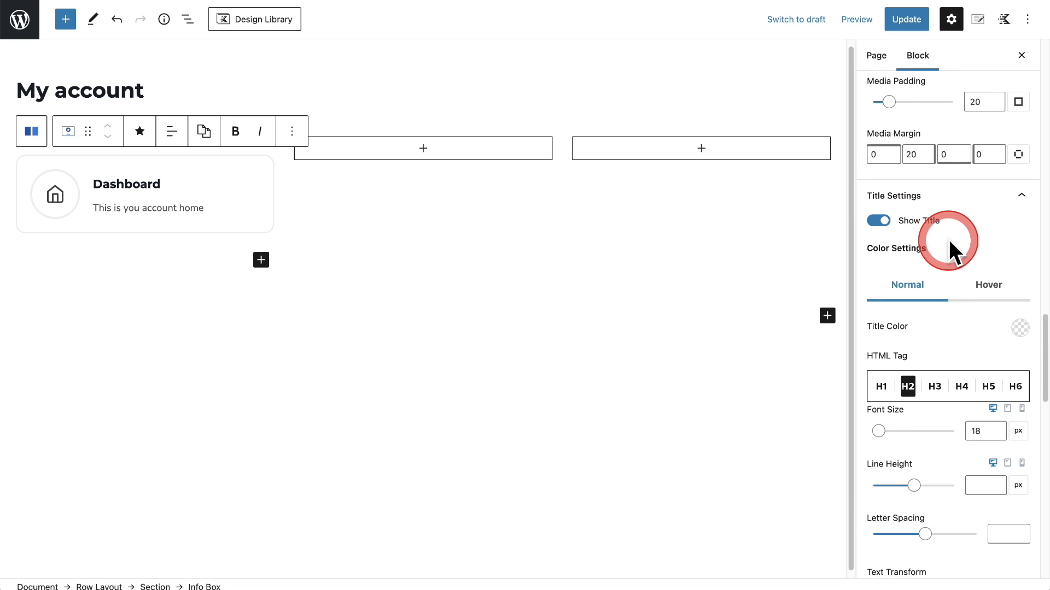
scroll(948, 243, down, 8)
scroll(947, 262, down, 5)
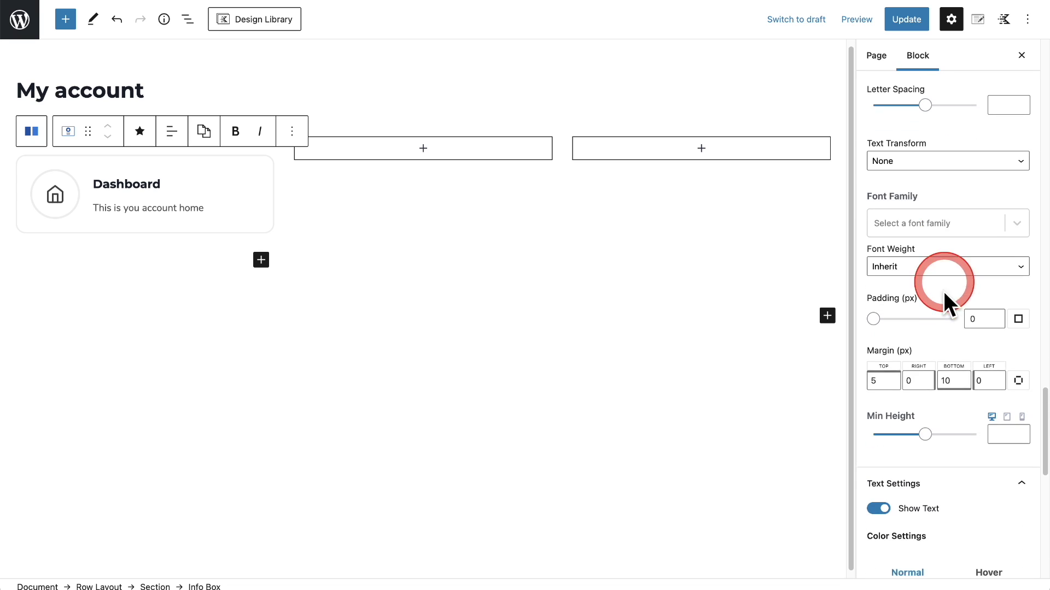
click(940, 373)
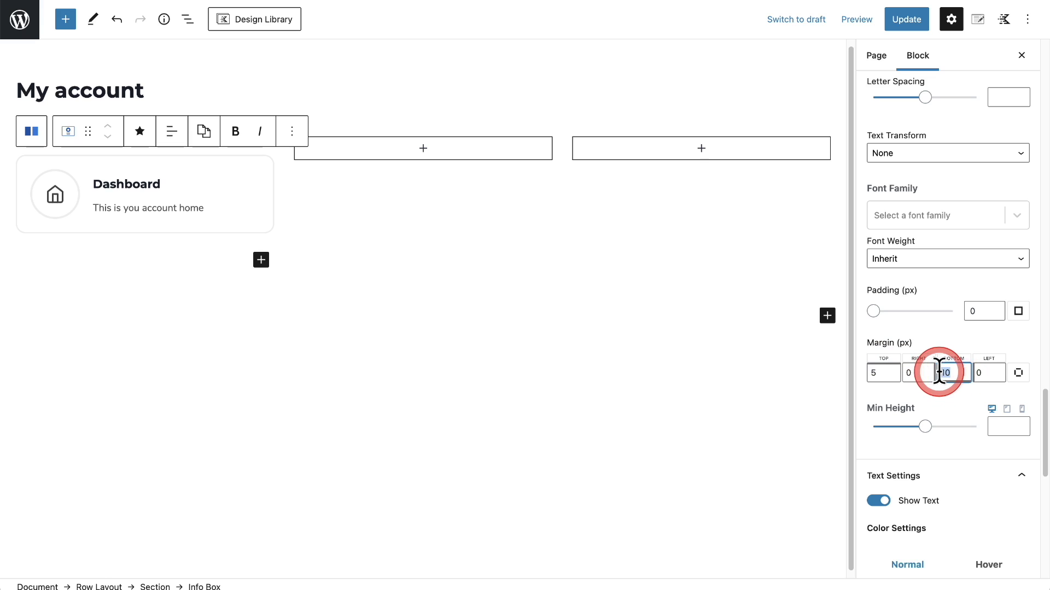
text(5)
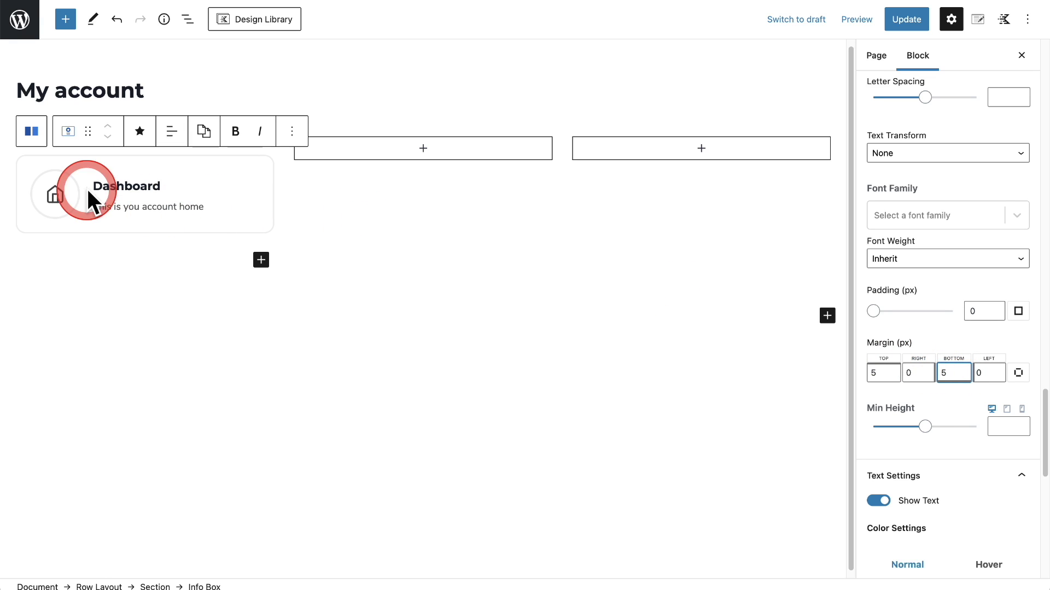
scroll(933, 333, down, 10)
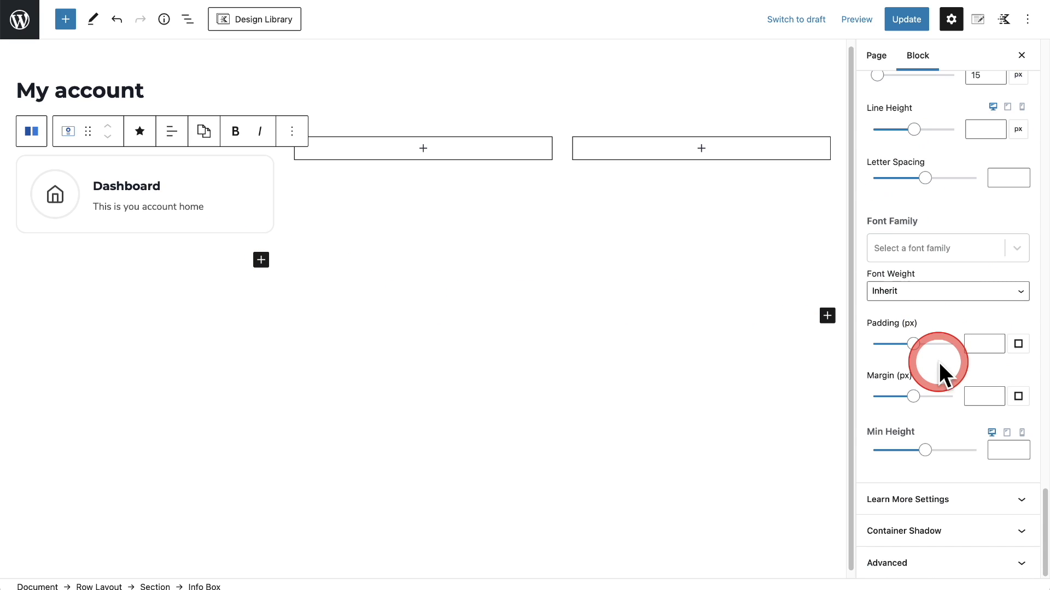
scroll(938, 365, up, 10)
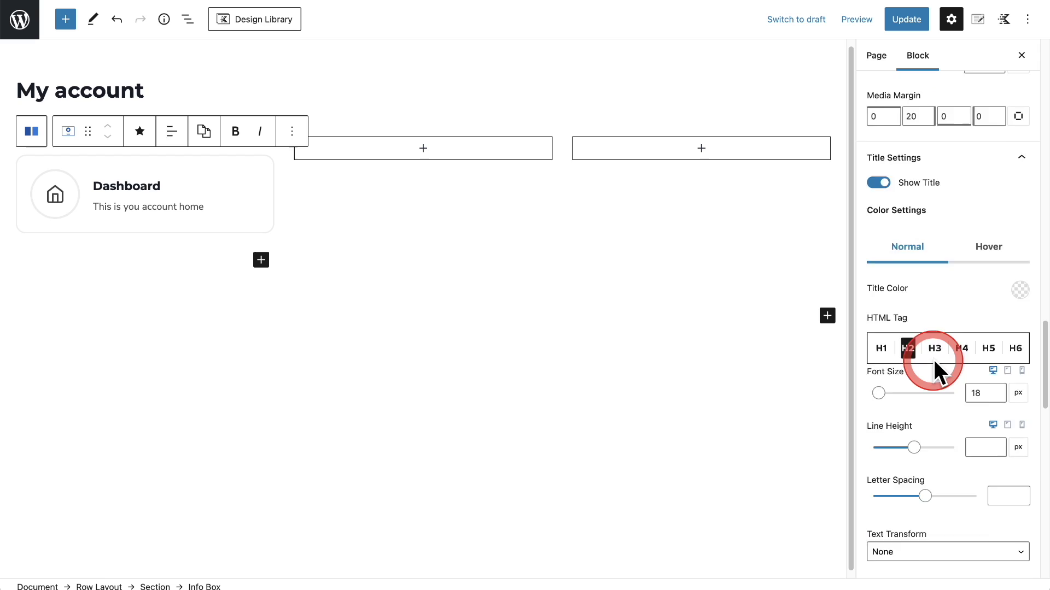
scroll(932, 353, up, 10)
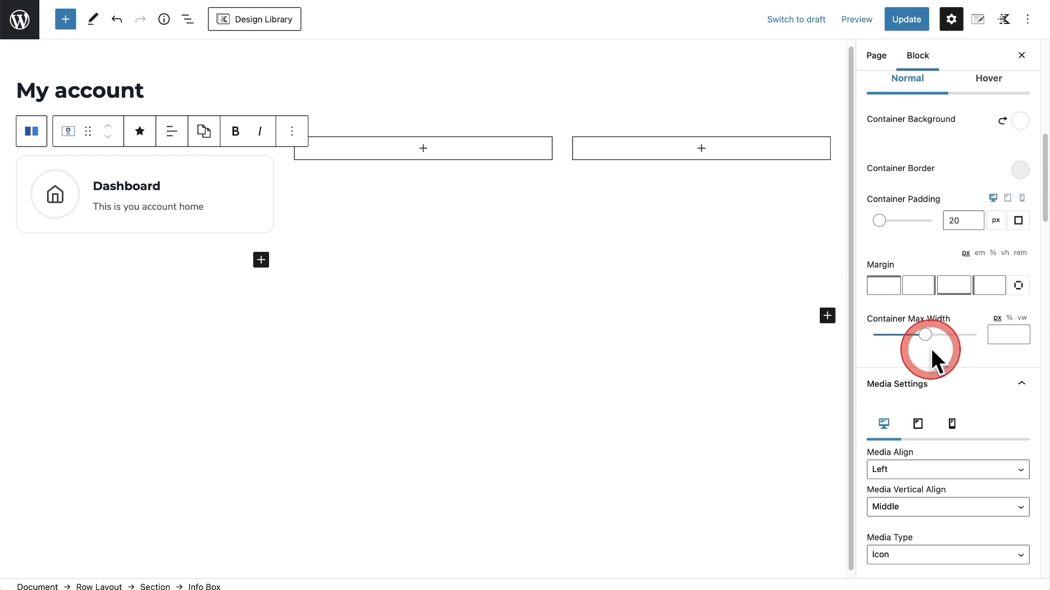
scroll(929, 350, up, 10)
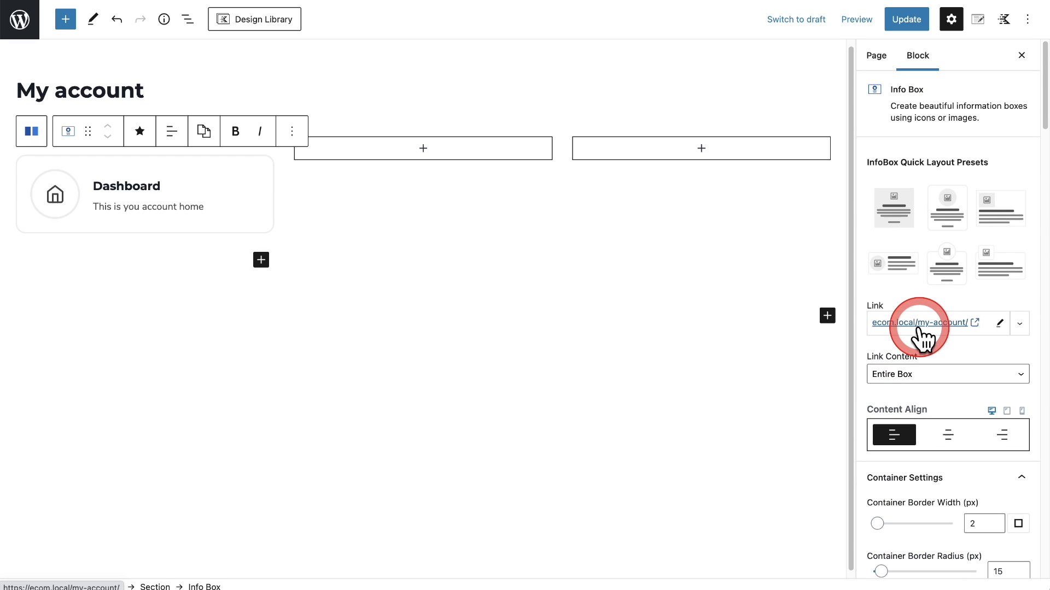
click(175, 328)
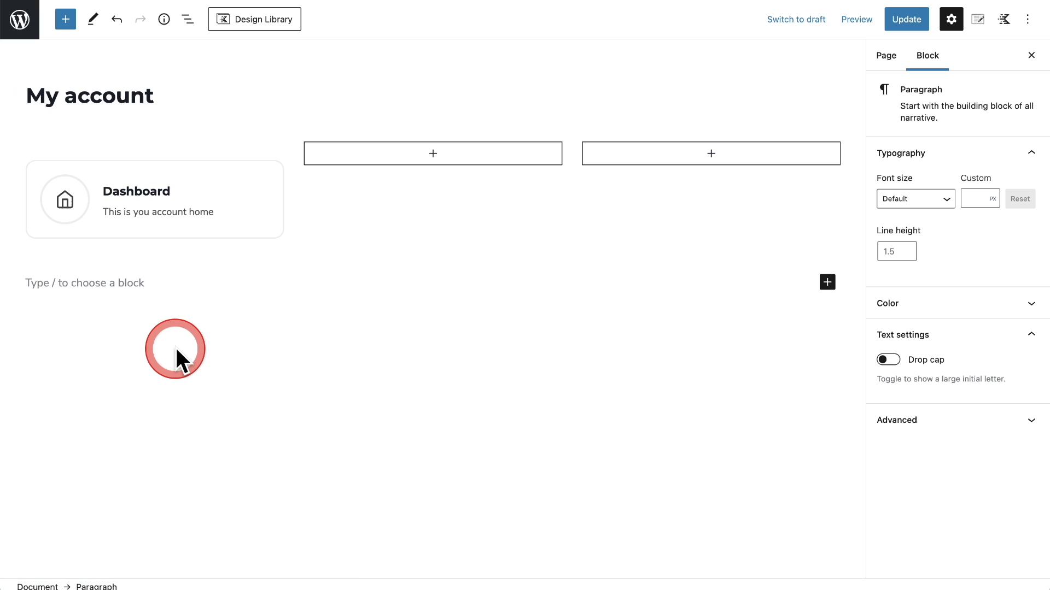
Duplicate the finished Dashboard info box twice within the first column of the row layout
click(244, 195)
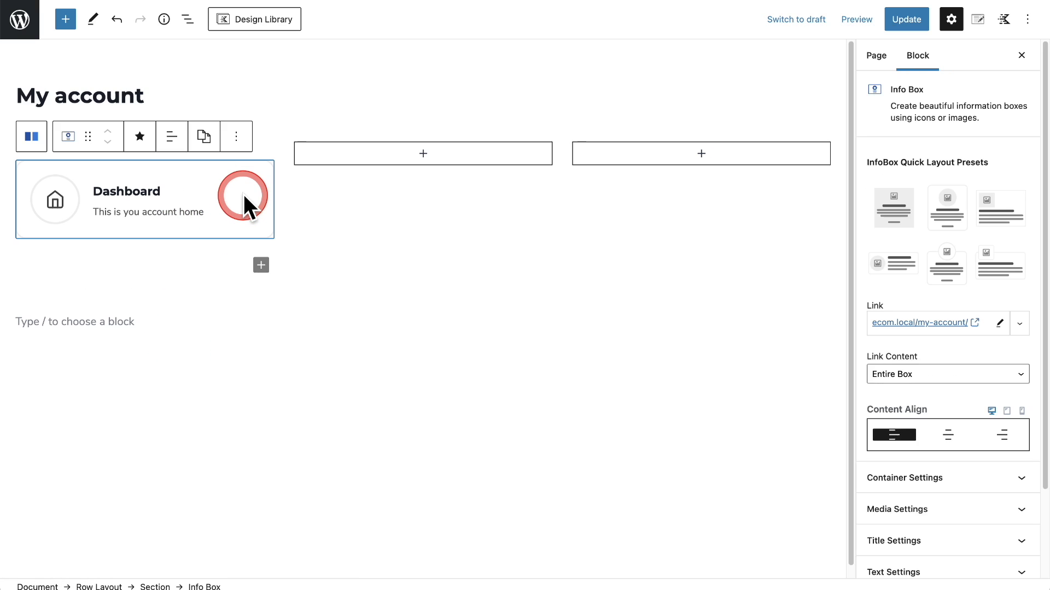
click(237, 137)
click(260, 225)
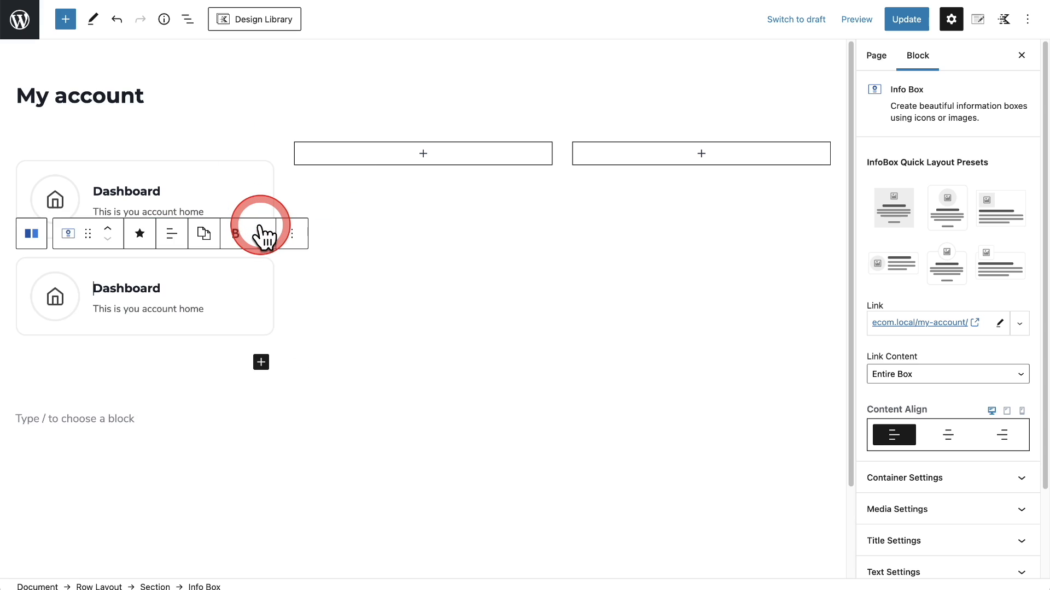
click(292, 233)
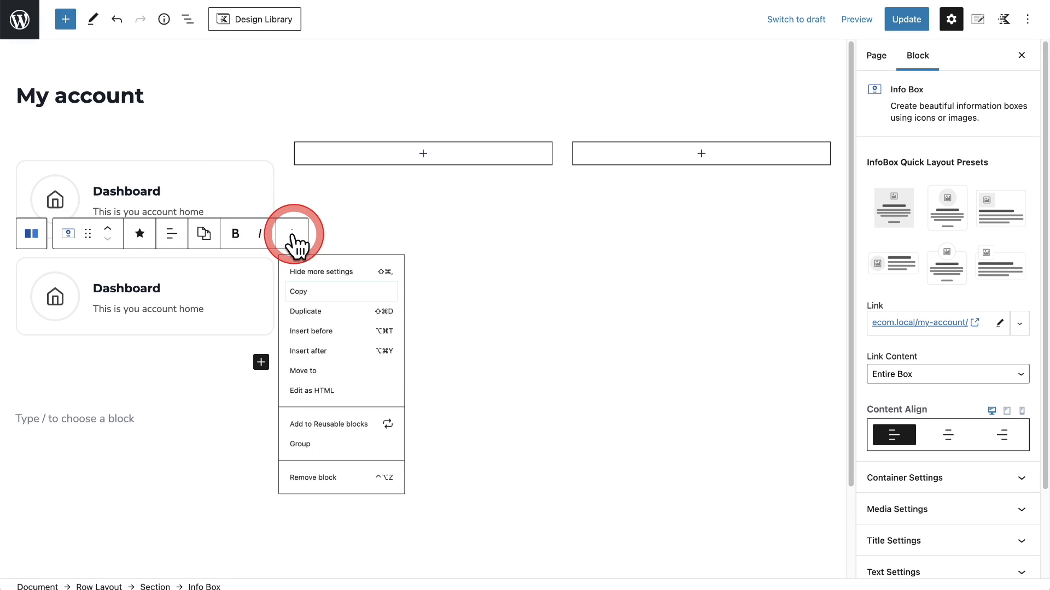
click(329, 328)
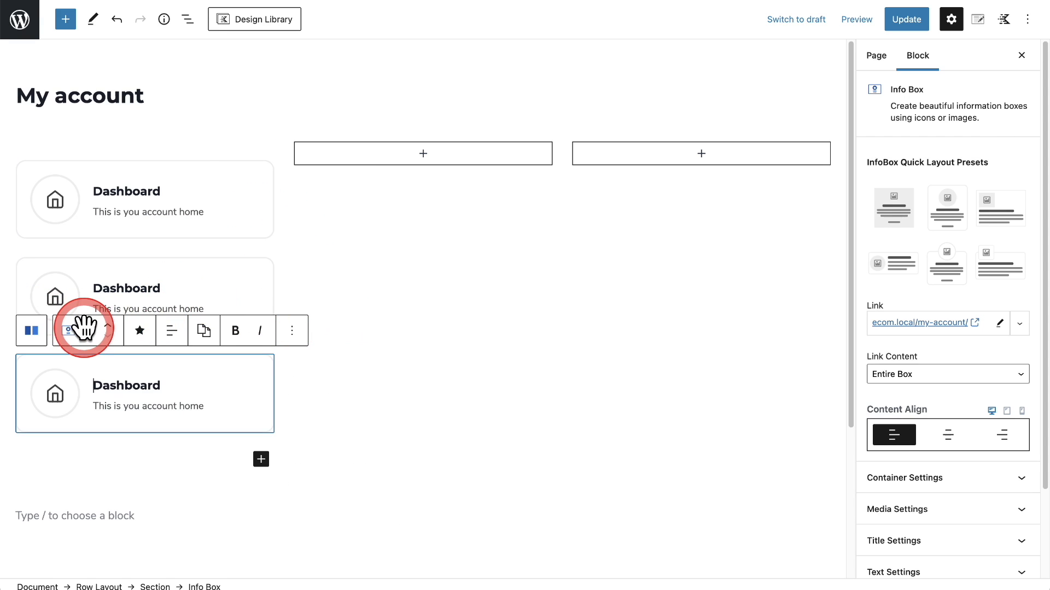
Move one duplicated info box into the row's empty second column and the other into the empty third column
drag(86, 329, 431, 152)
click(152, 288)
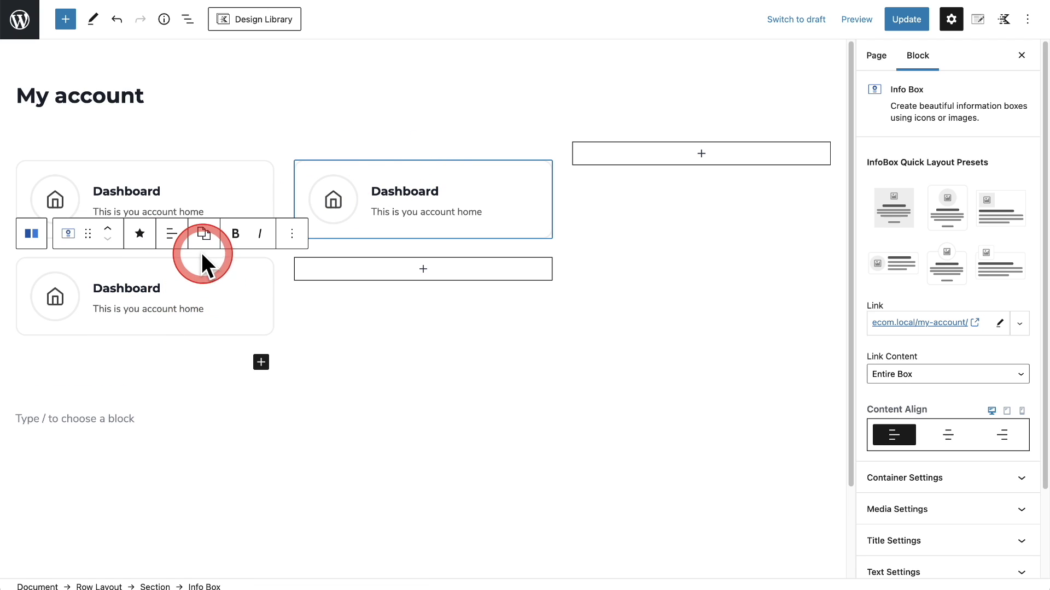
drag(78, 237, 700, 165)
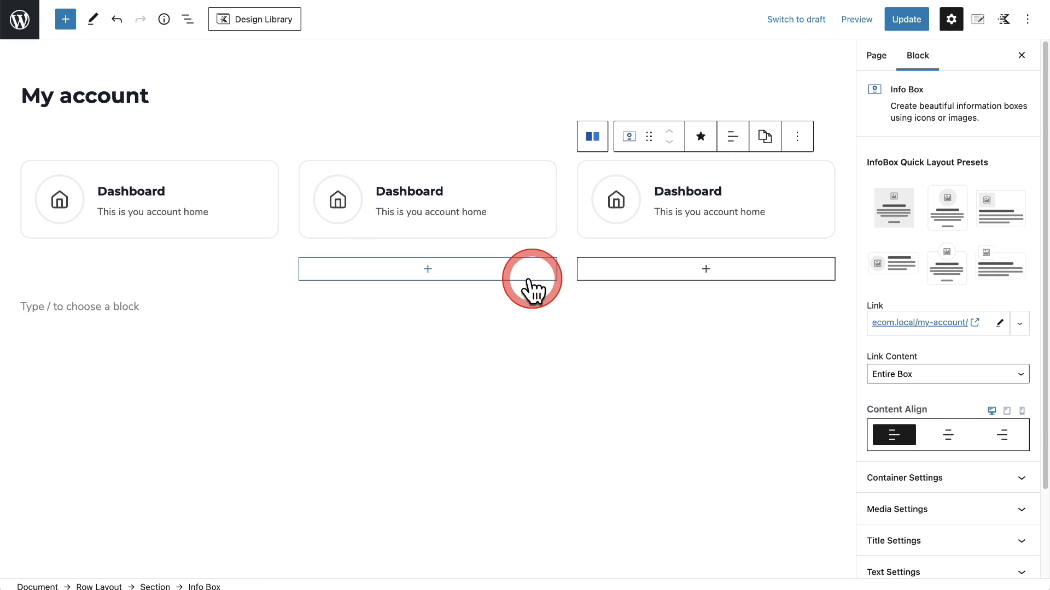
Duplicate the first column's Dashboard info box to start a second line of boxes beneath it
click(249, 225)
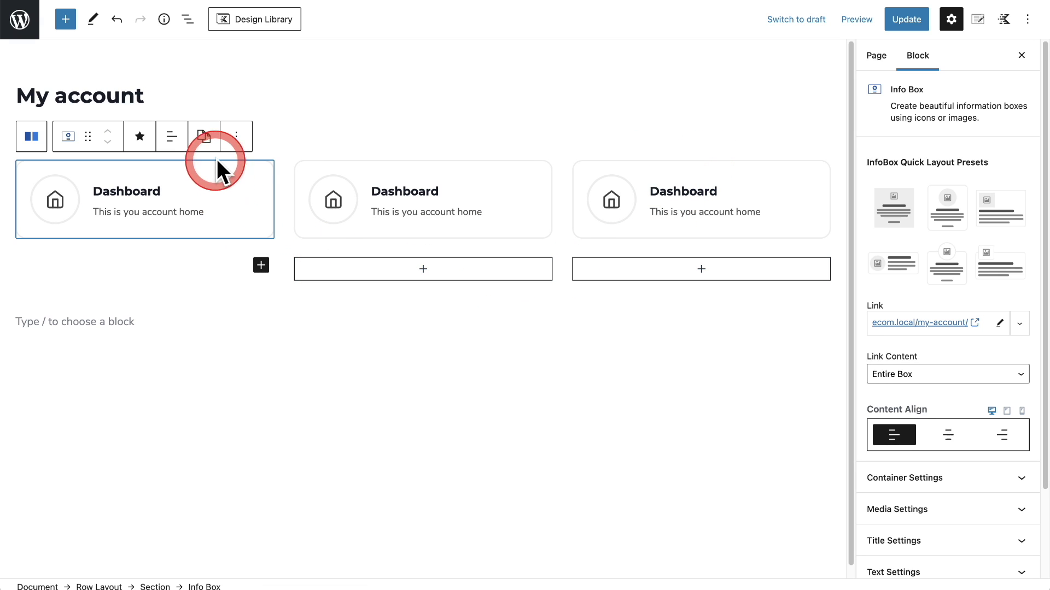
click(237, 137)
click(270, 235)
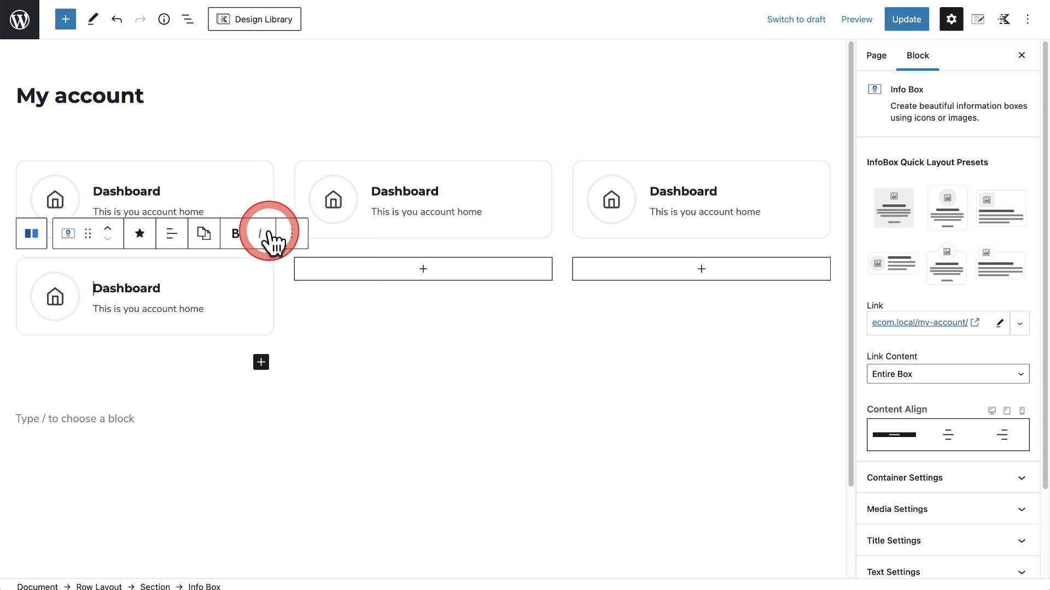
Duplicate the Dashboard info boxes in the second and third columns to complete the second line of boxes
click(494, 192)
click(514, 136)
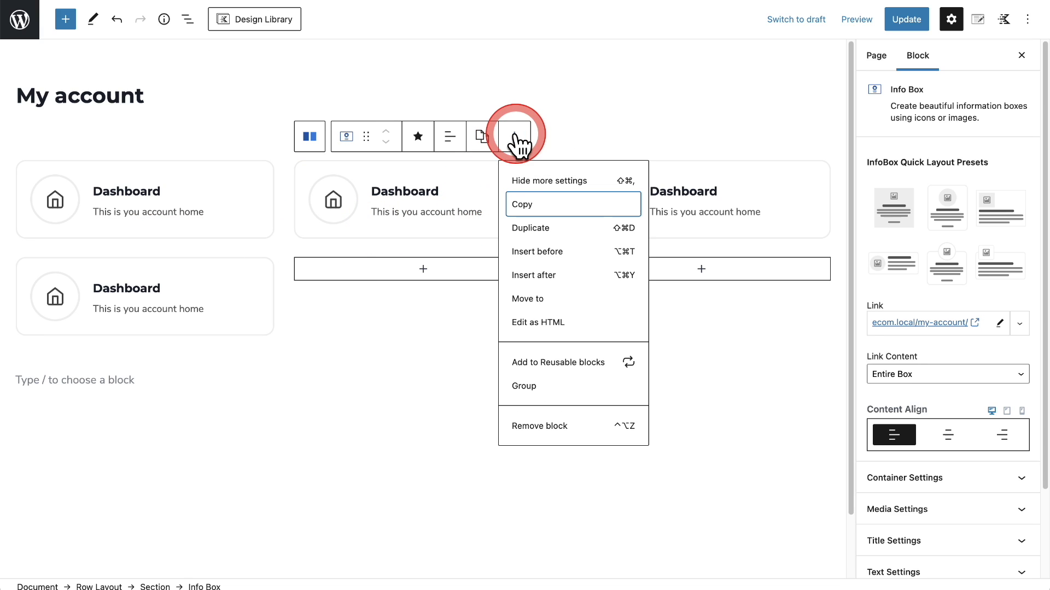
click(542, 228)
click(760, 199)
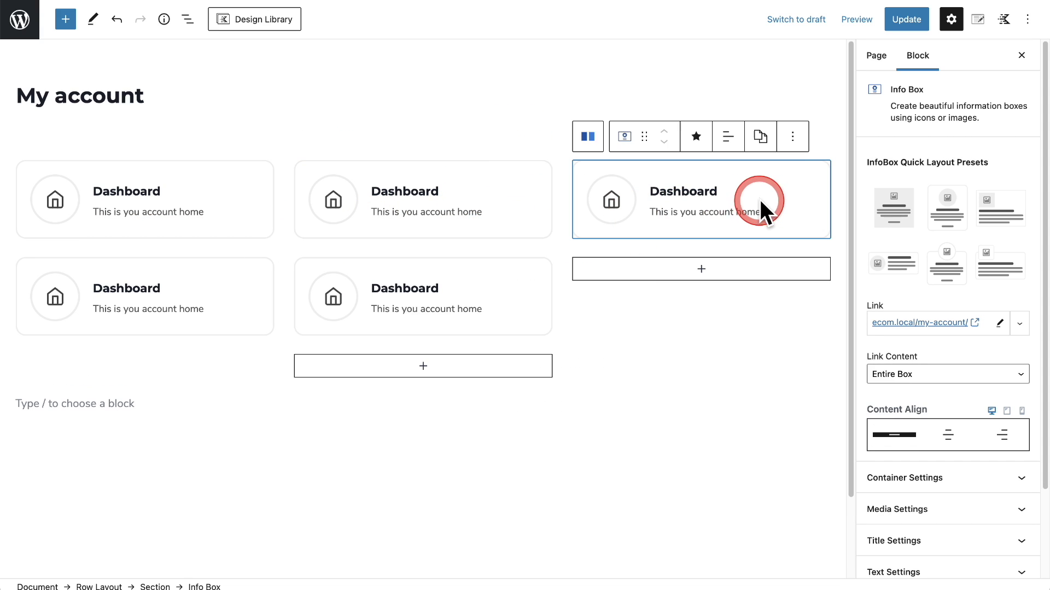
click(792, 136)
click(821, 230)
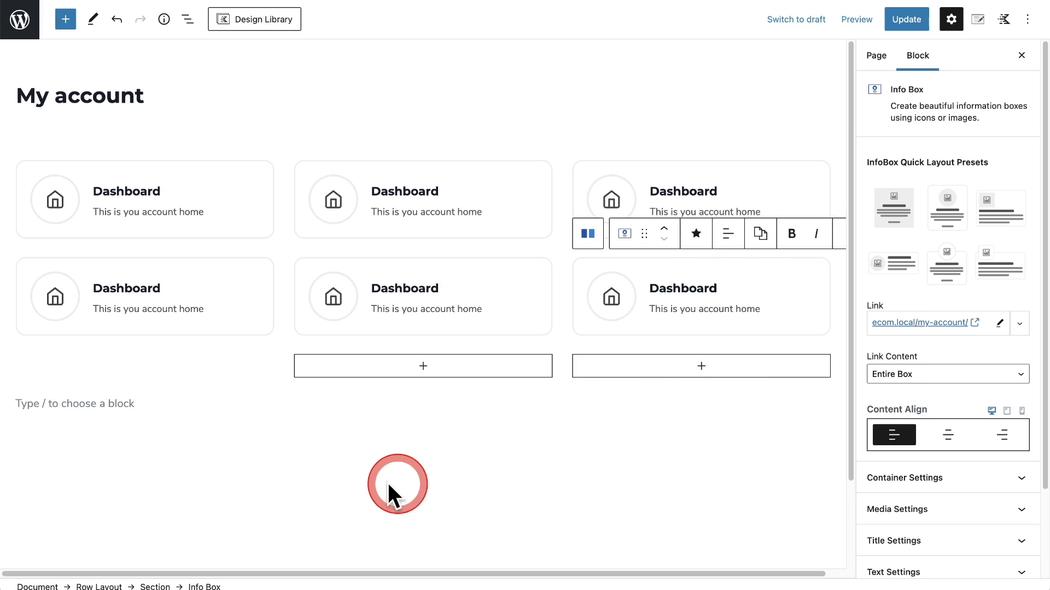
click(484, 196)
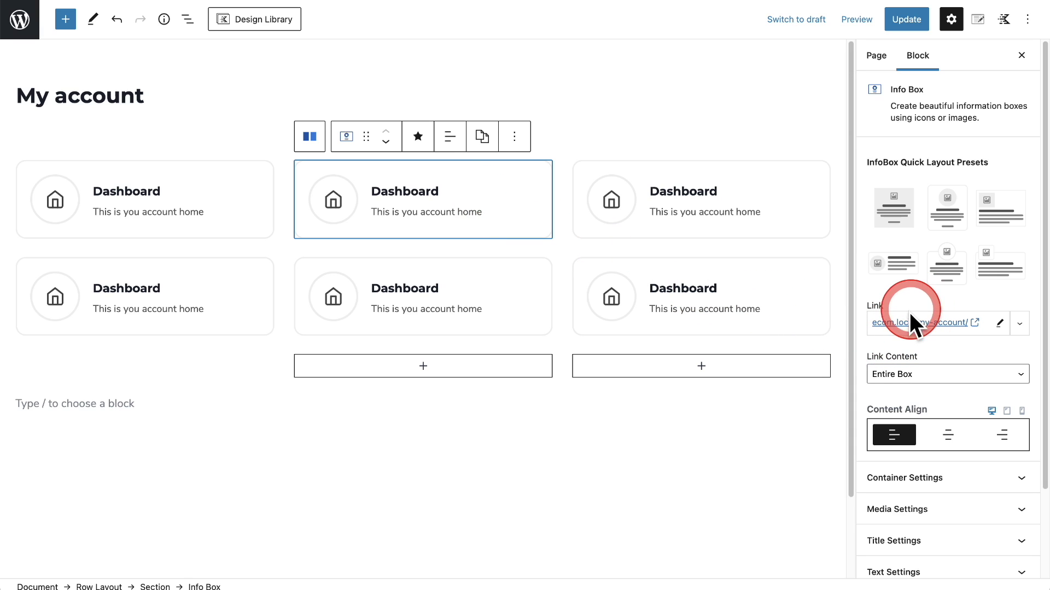
click(428, 200)
click(221, 212)
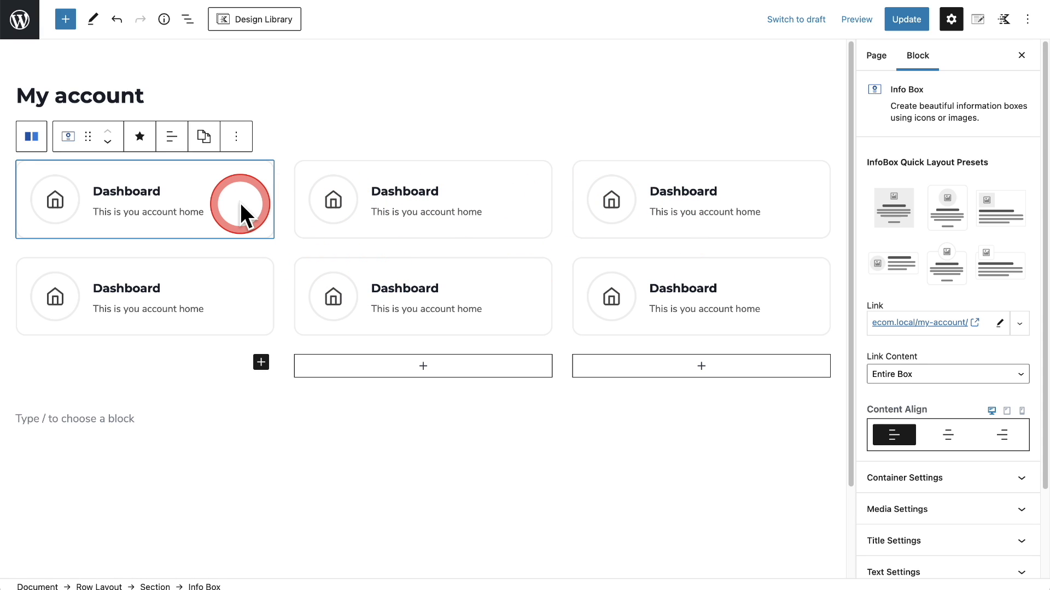
click(304, 166)
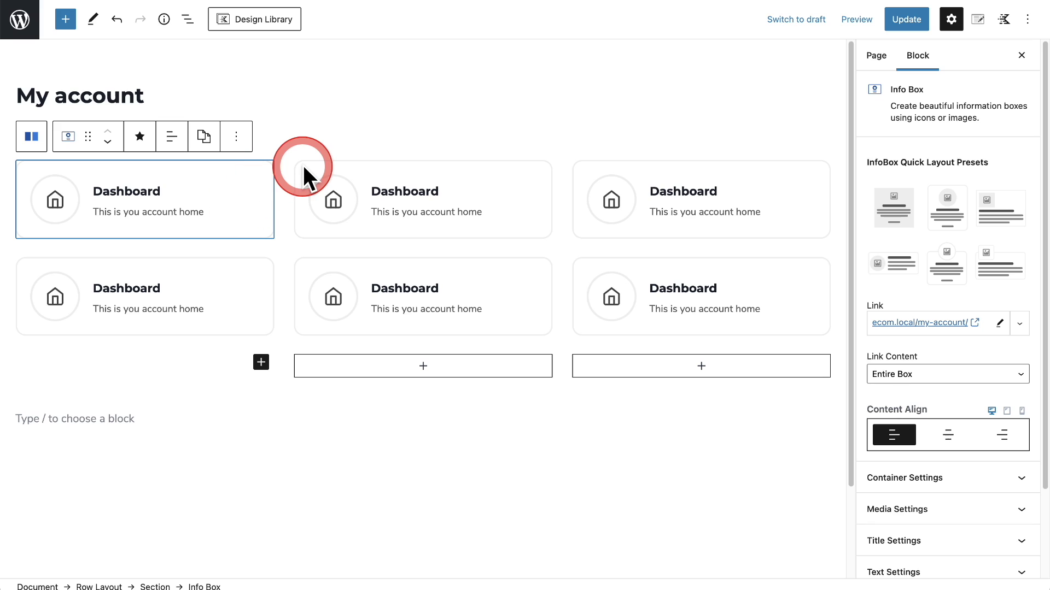
Set the container border colour of the first column's upper info box to the palette blue 2B6CB0
click(236, 194)
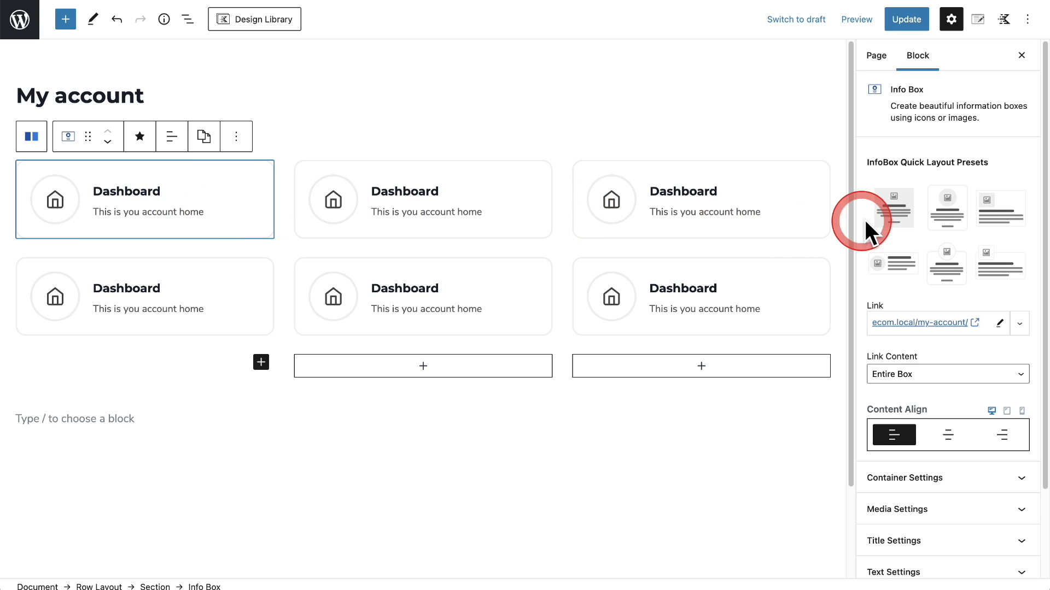
scroll(933, 230, down, 4)
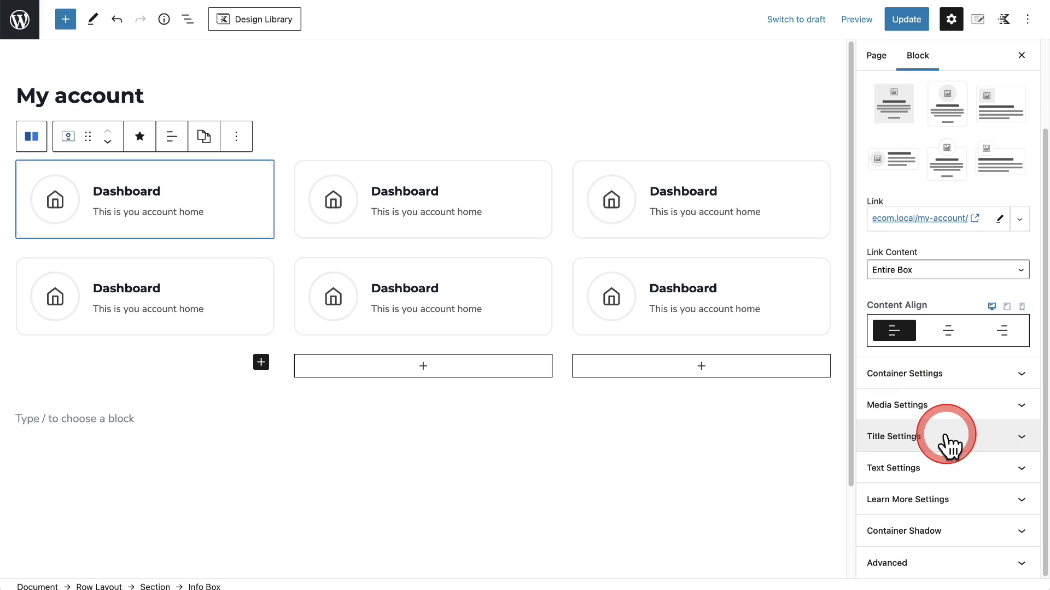
click(941, 374)
scroll(936, 372, down, 4)
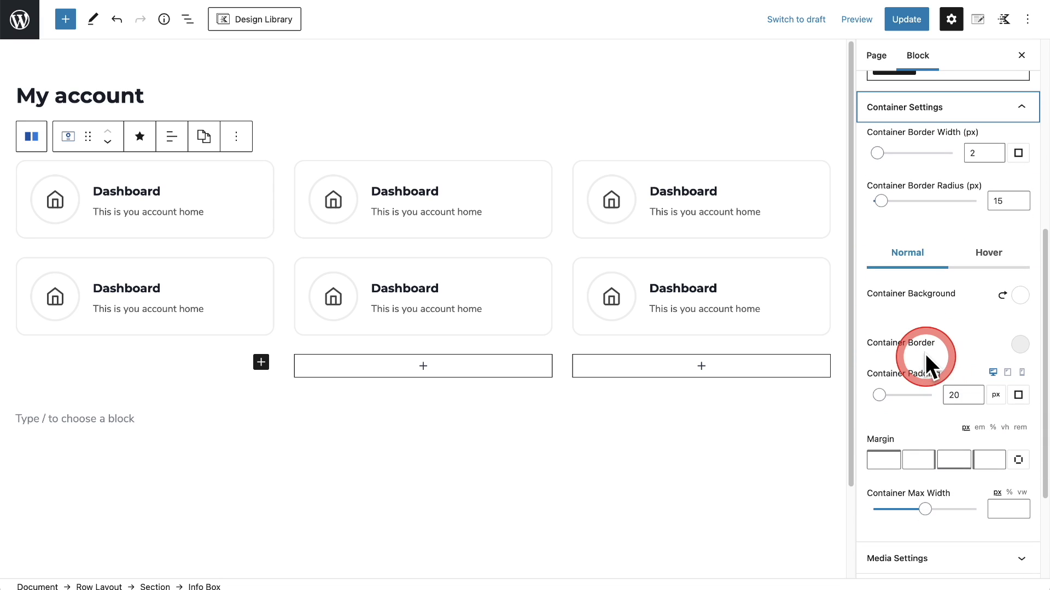
click(1019, 344)
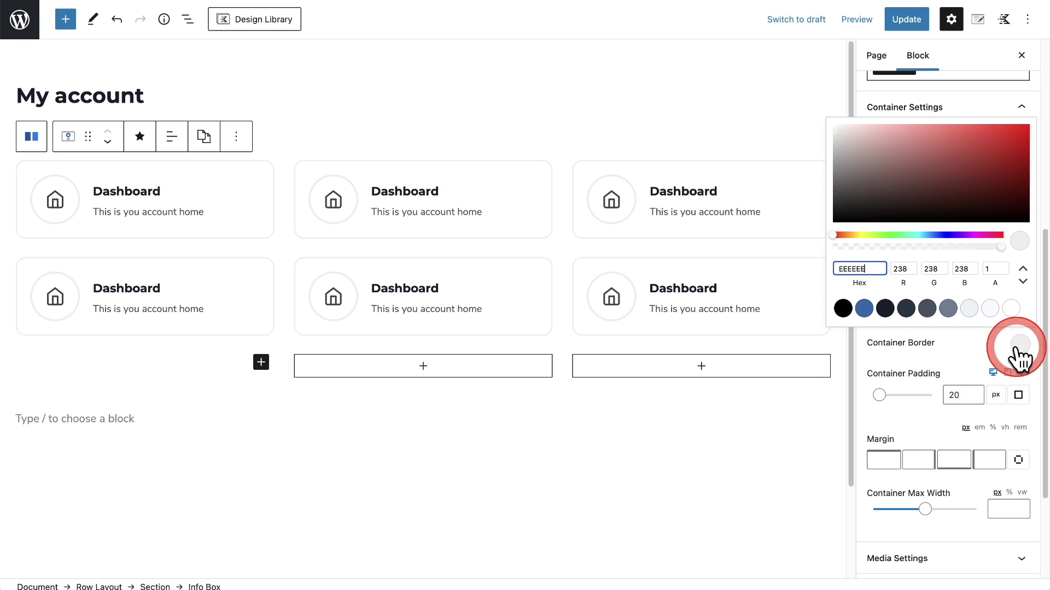
click(863, 308)
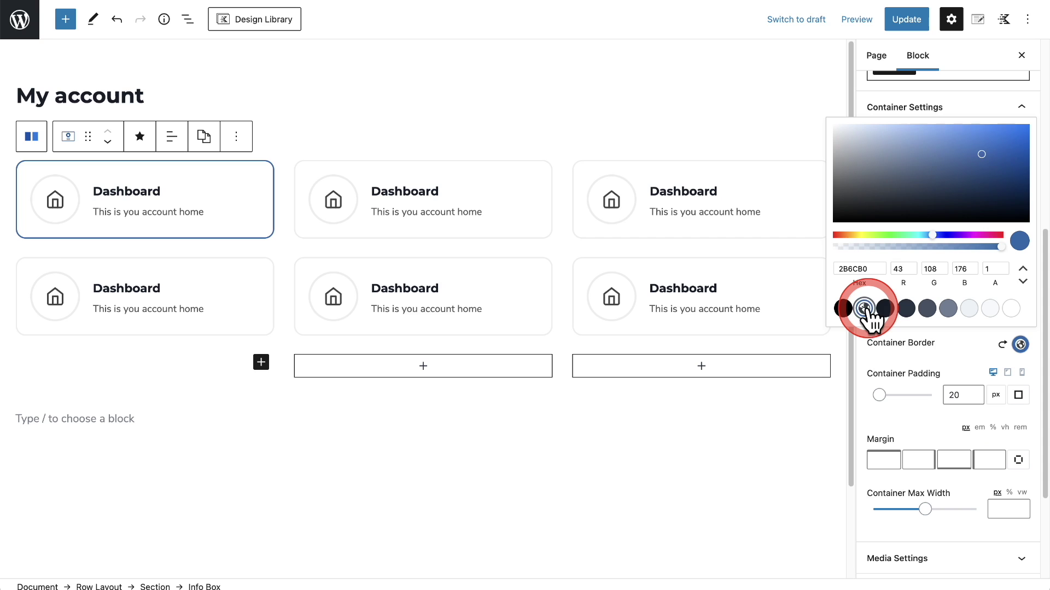
click(462, 448)
click(483, 117)
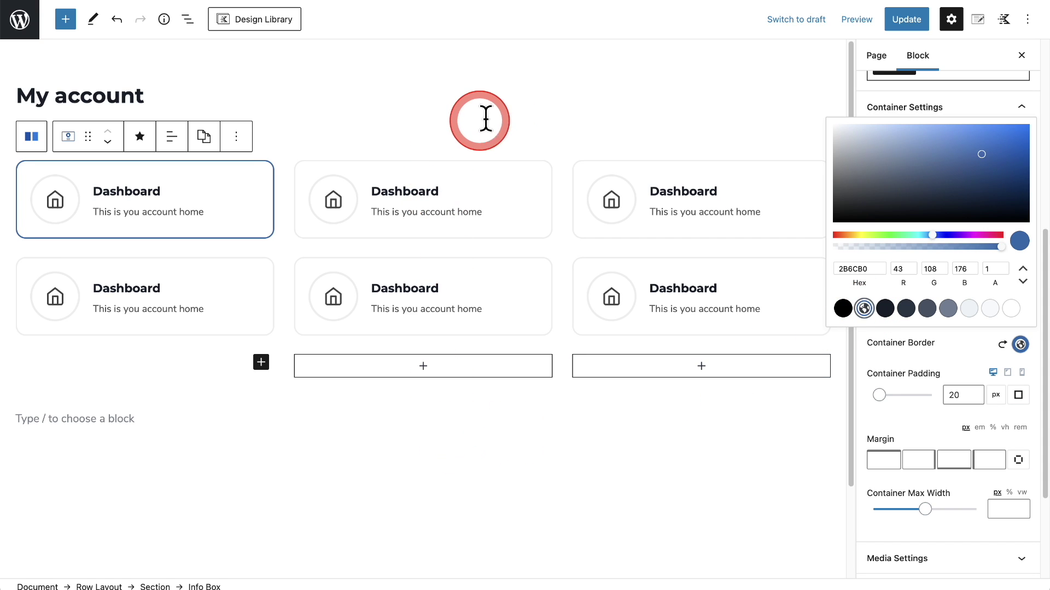
Copy the blue-bordered info box's styles and paste them onto the upper info boxes in the second and third columns
click(263, 160)
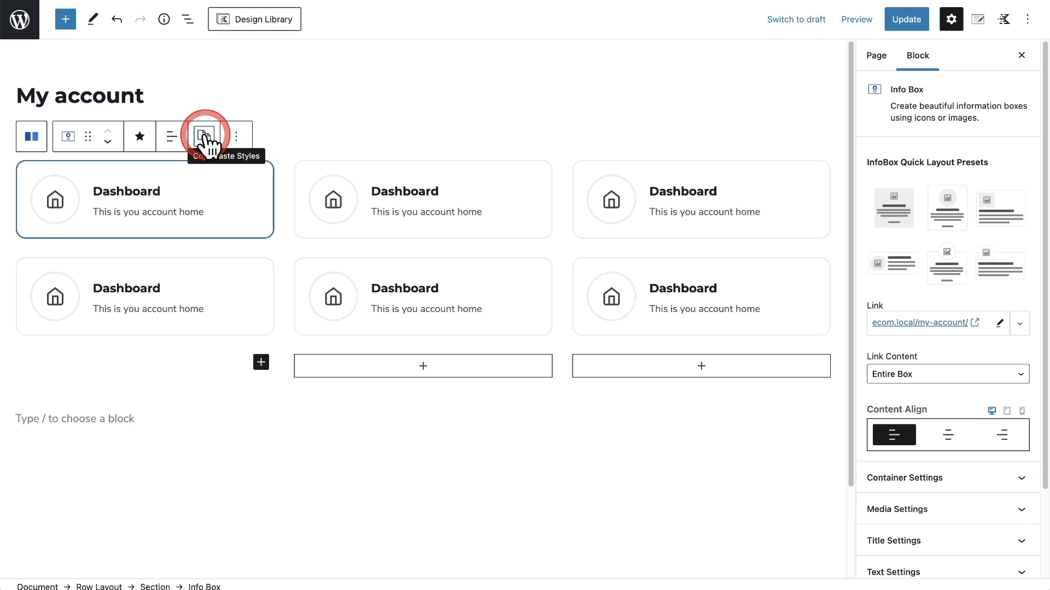
click(205, 139)
click(227, 184)
click(511, 183)
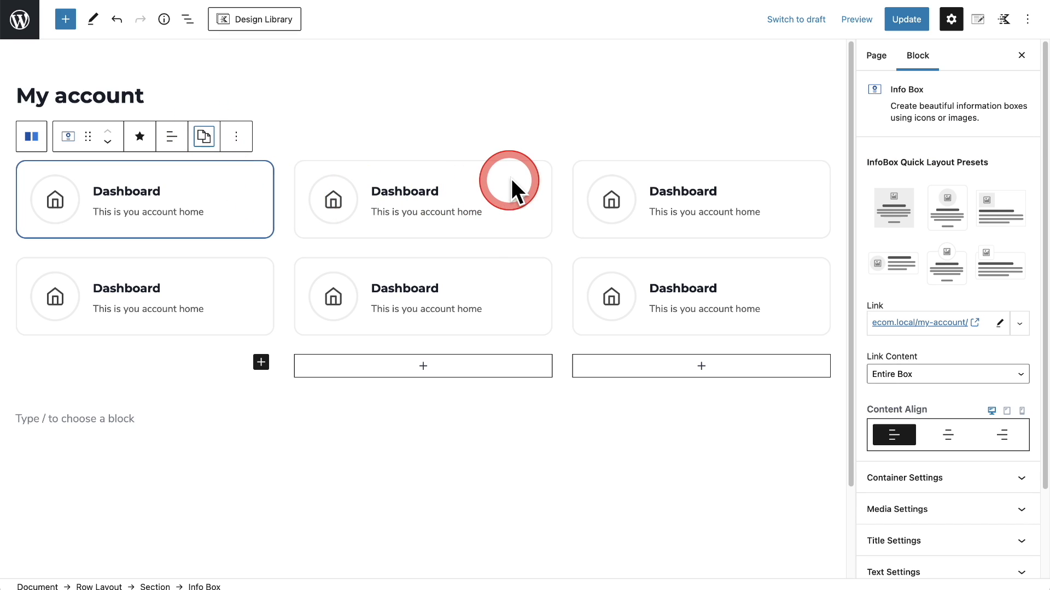
click(481, 138)
click(498, 203)
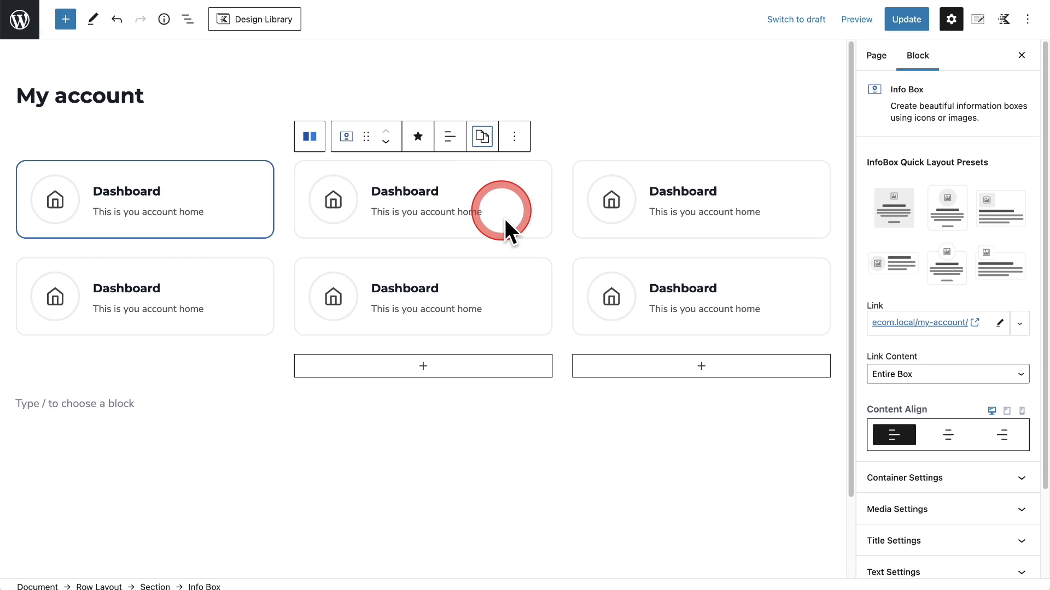
click(731, 195)
click(764, 140)
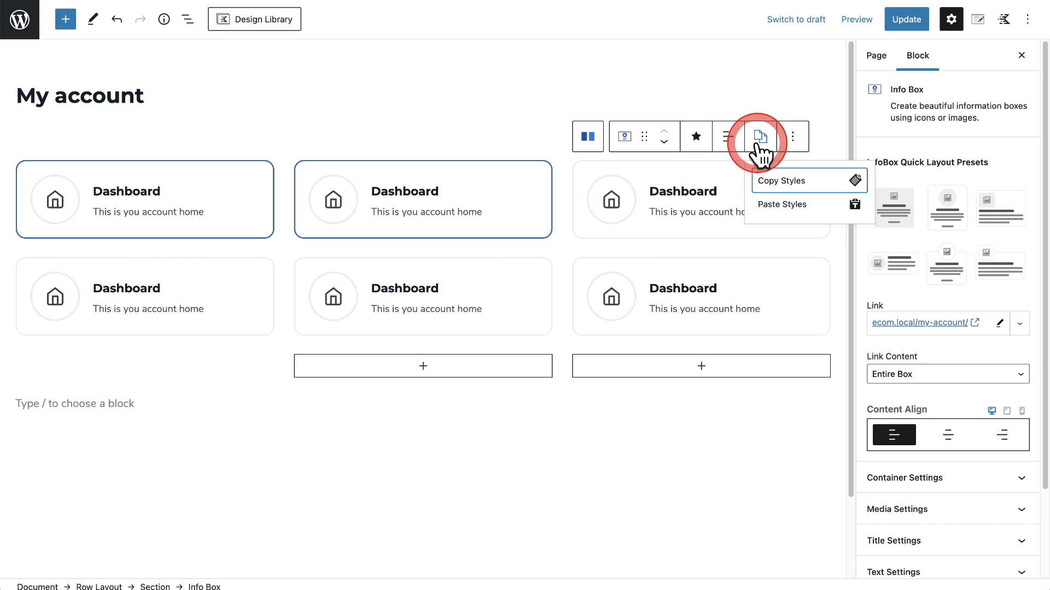
click(779, 207)
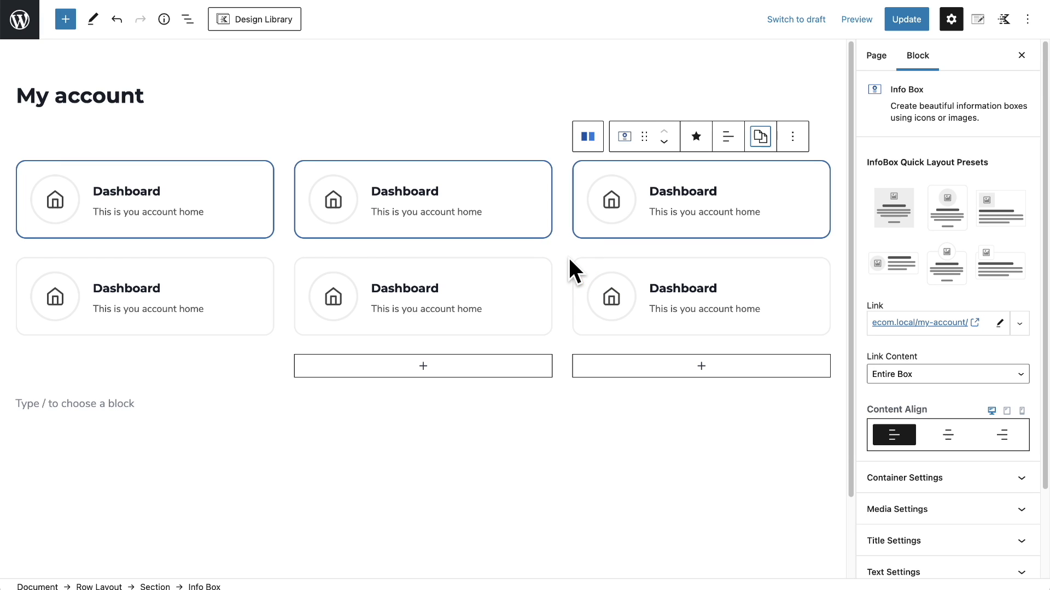
drag(568, 256, 499, 269)
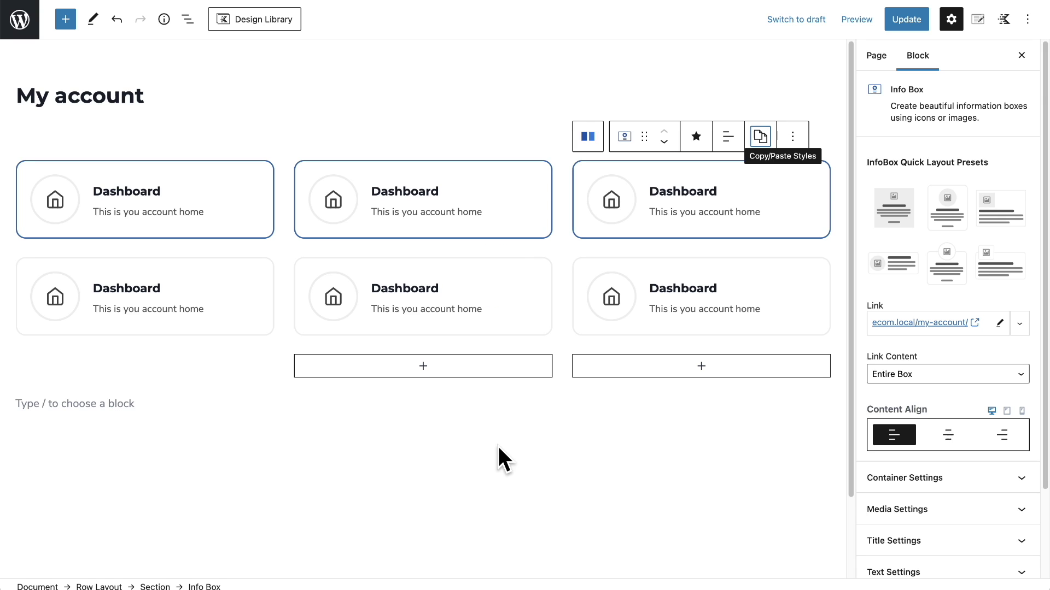
Add a single-column Row Layout block in the empty paragraph below the info boxes
click(428, 425)
click(410, 405)
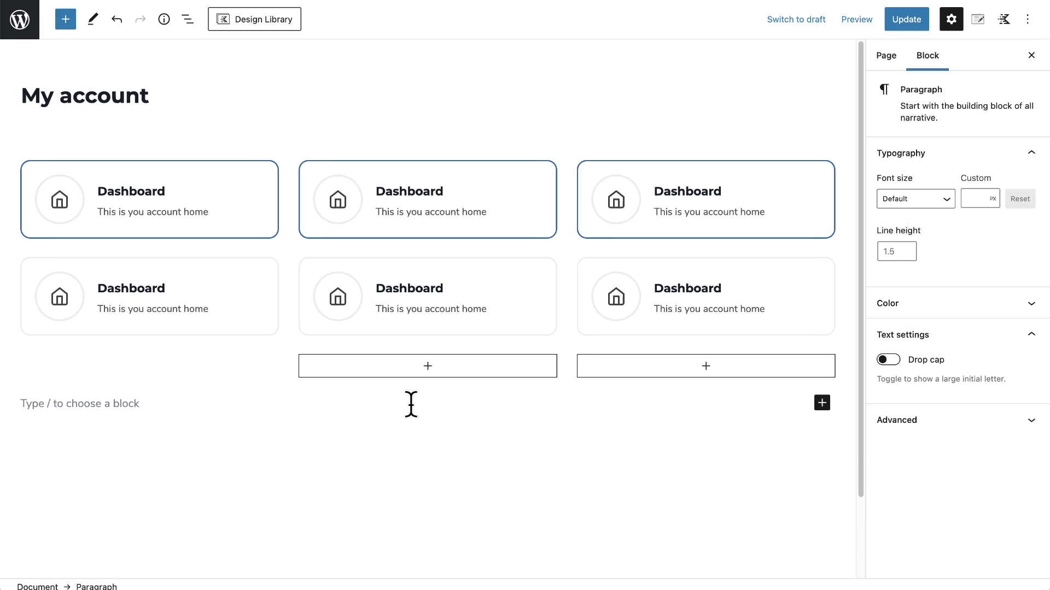
text(/ro)
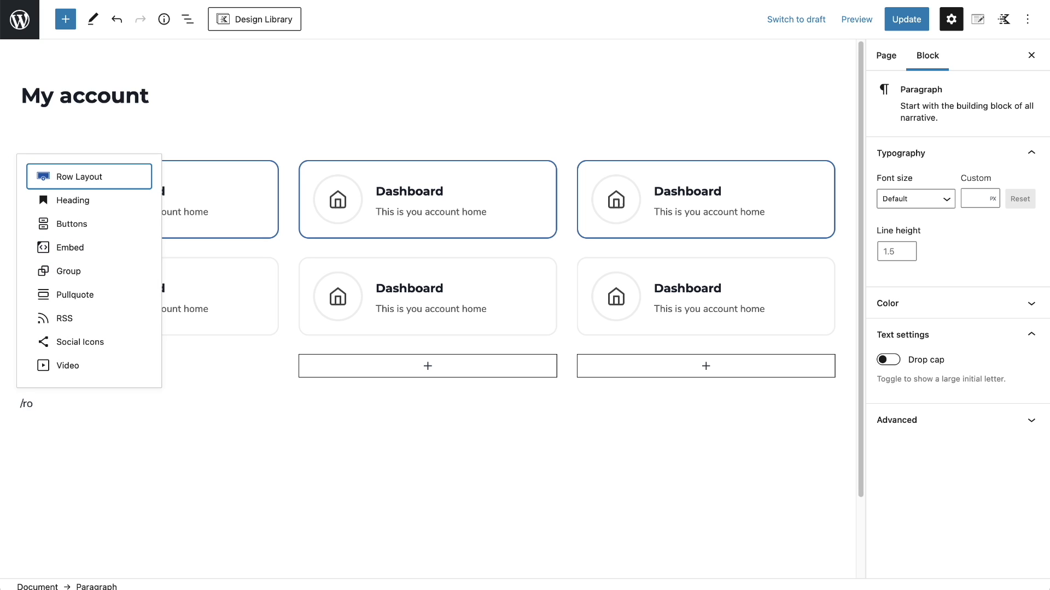
key(Return)
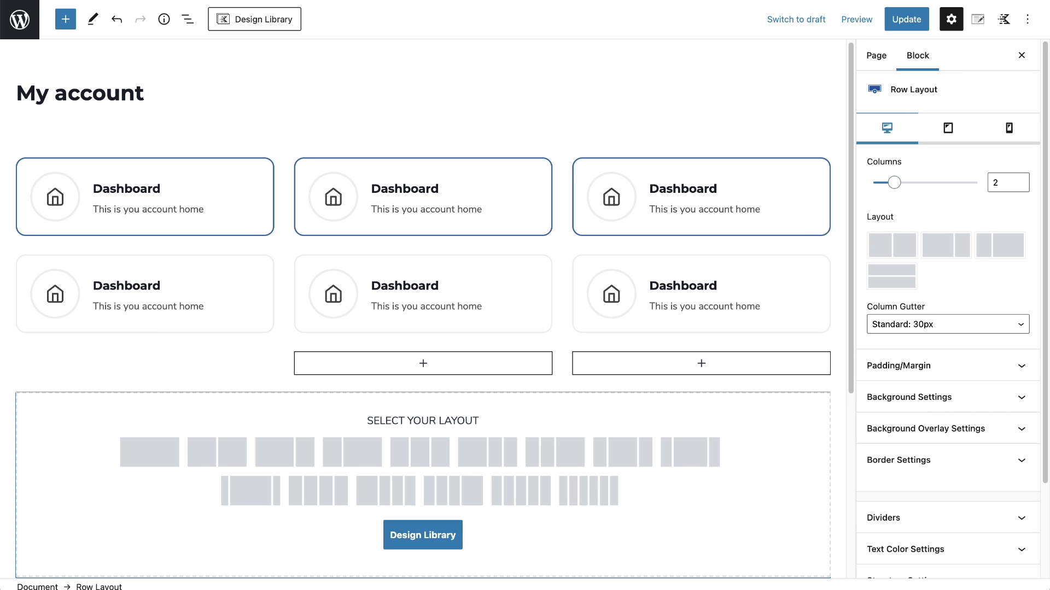
click(153, 458)
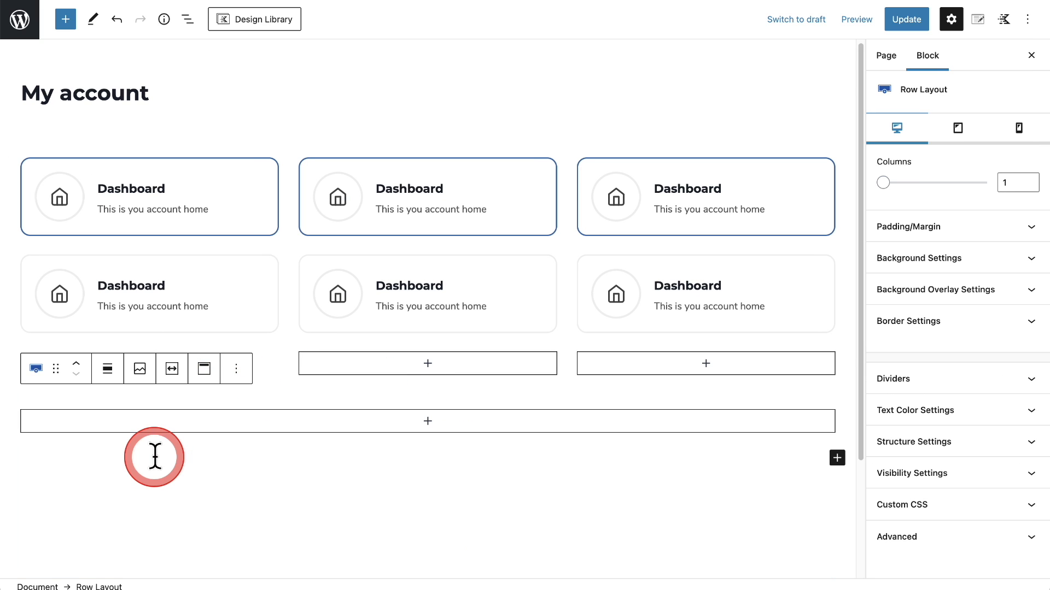
Insert a Shortcode block in the new row's section and paste [woocommerce_my_account] into it
click(428, 421)
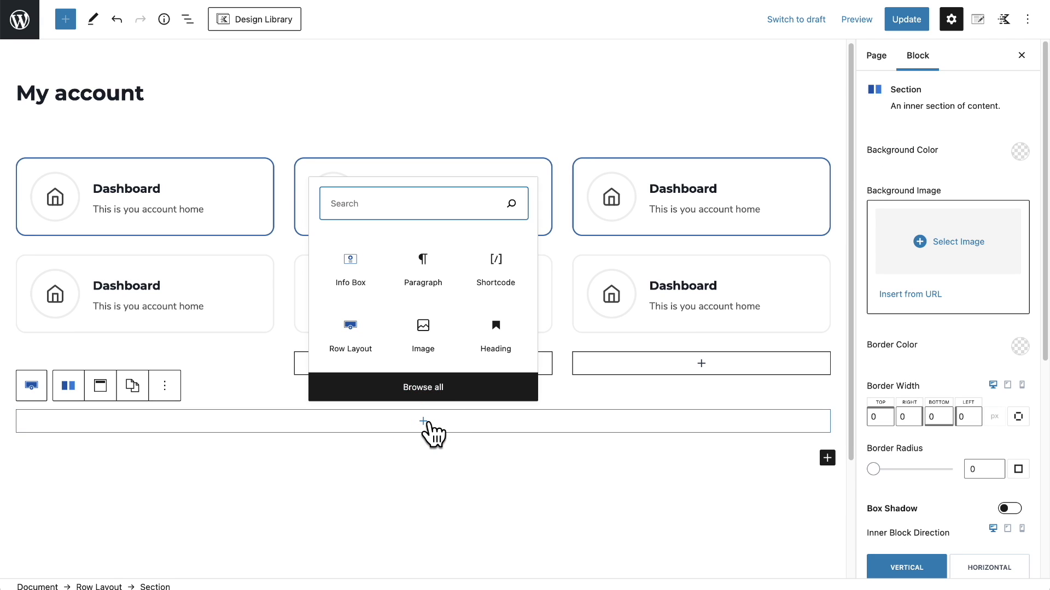
click(492, 285)
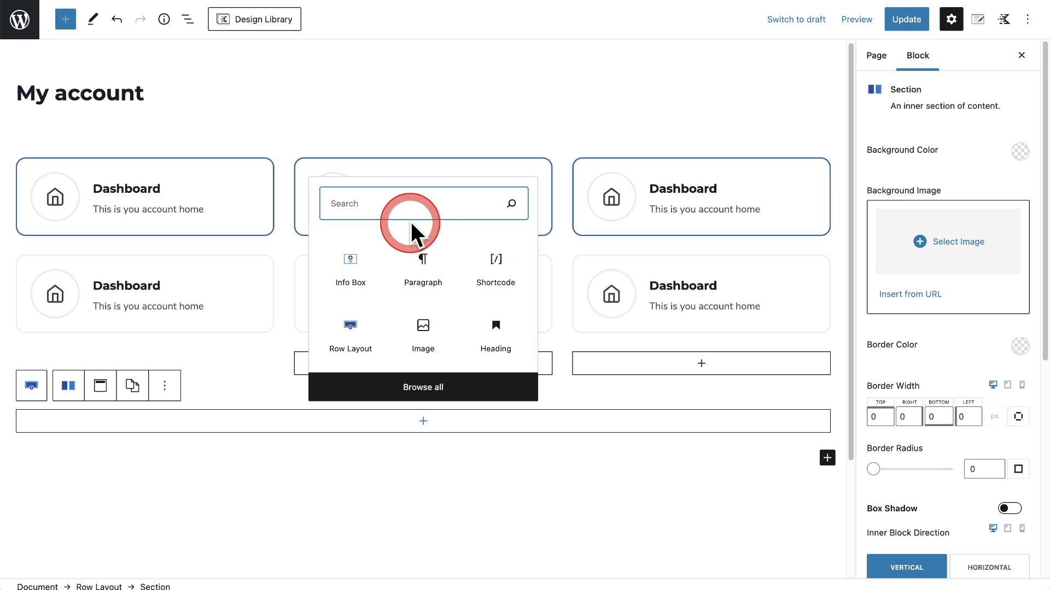
text(sh)
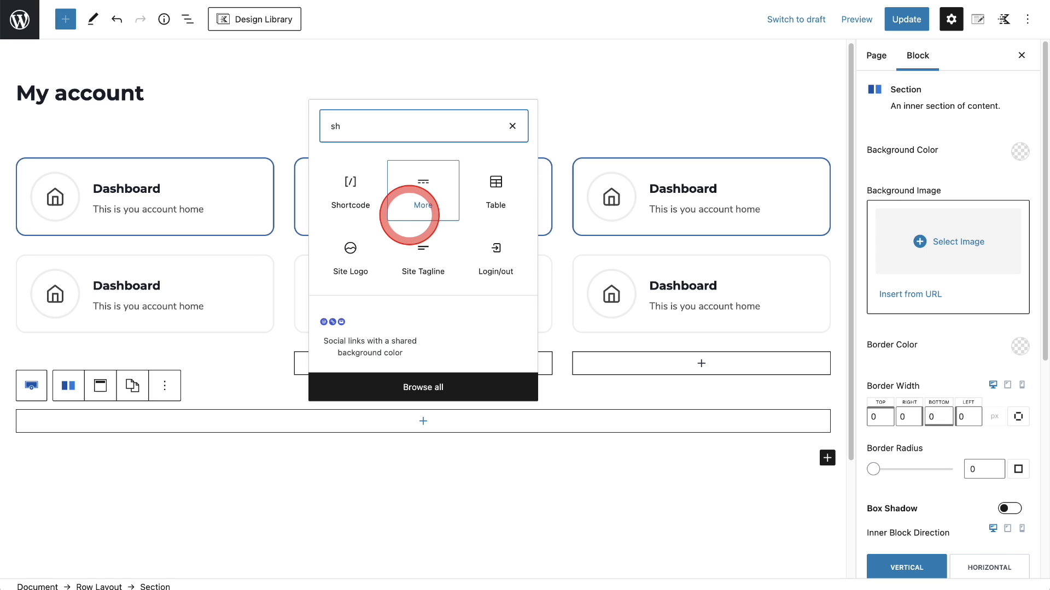
click(367, 203)
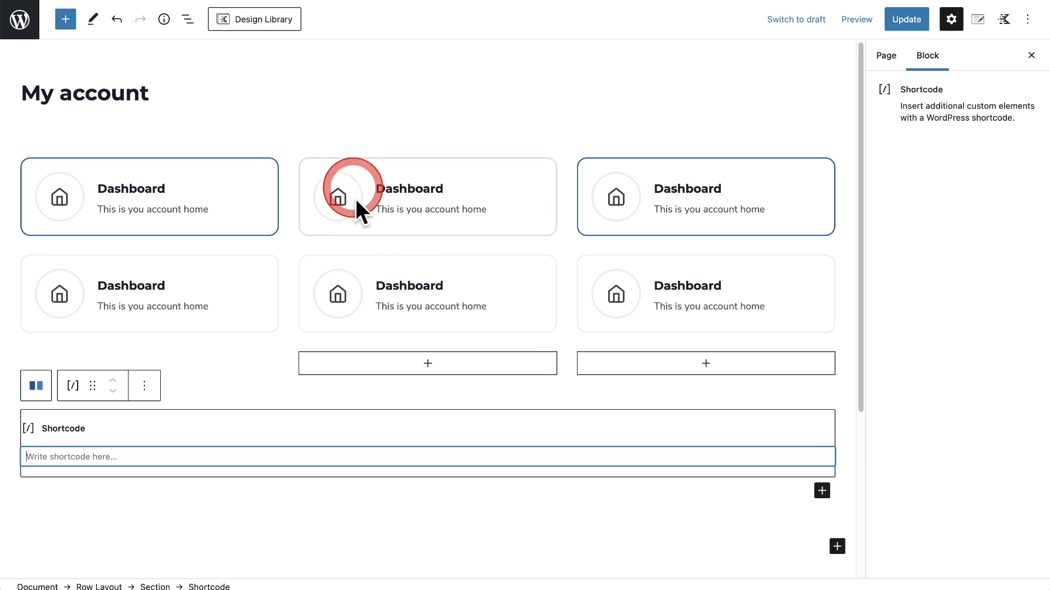
click(350, 454)
key(ctrl+v)
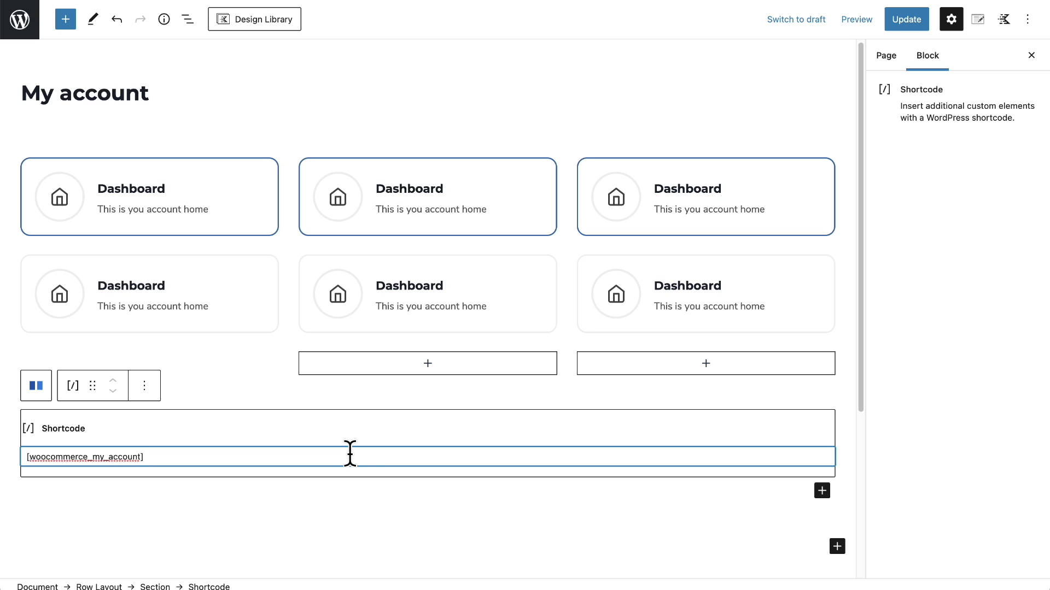
drag(350, 455, 225, 435)
click(228, 414)
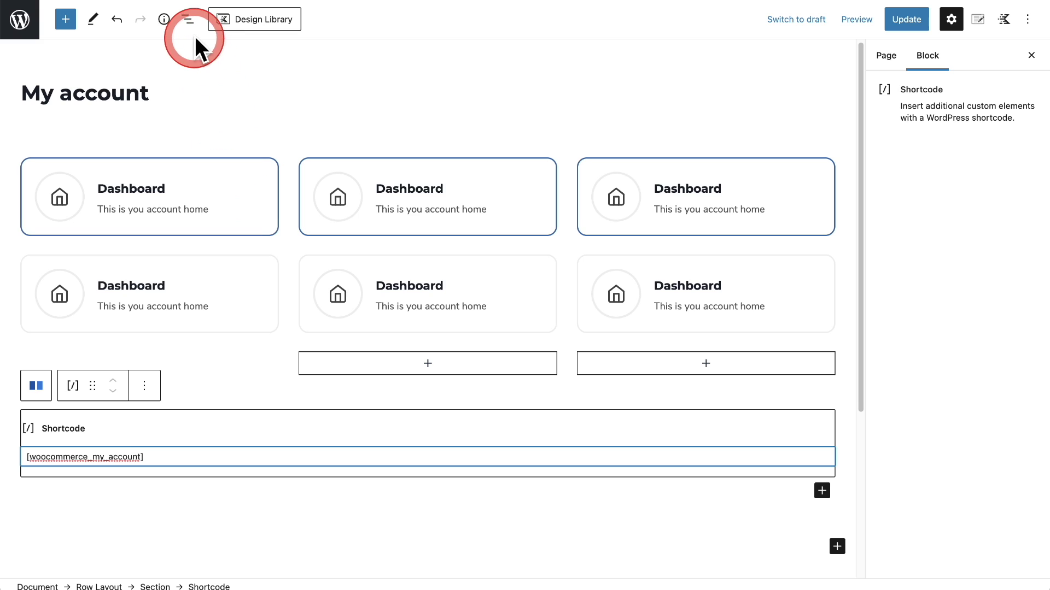
Set the custom content max width of the shortcode's row layout to 800 px in its structure settings
click(187, 20)
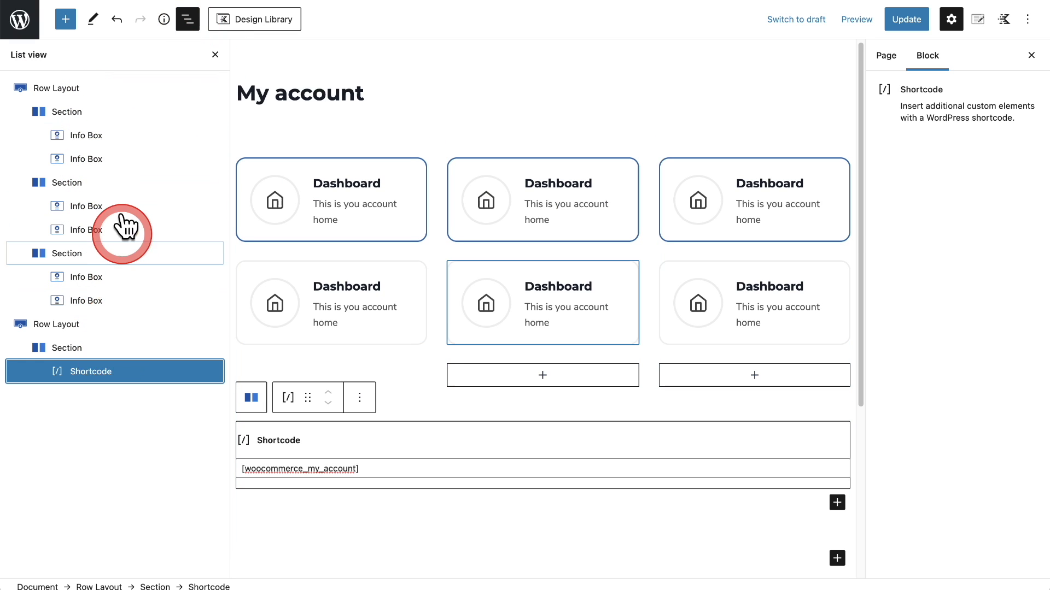
click(117, 327)
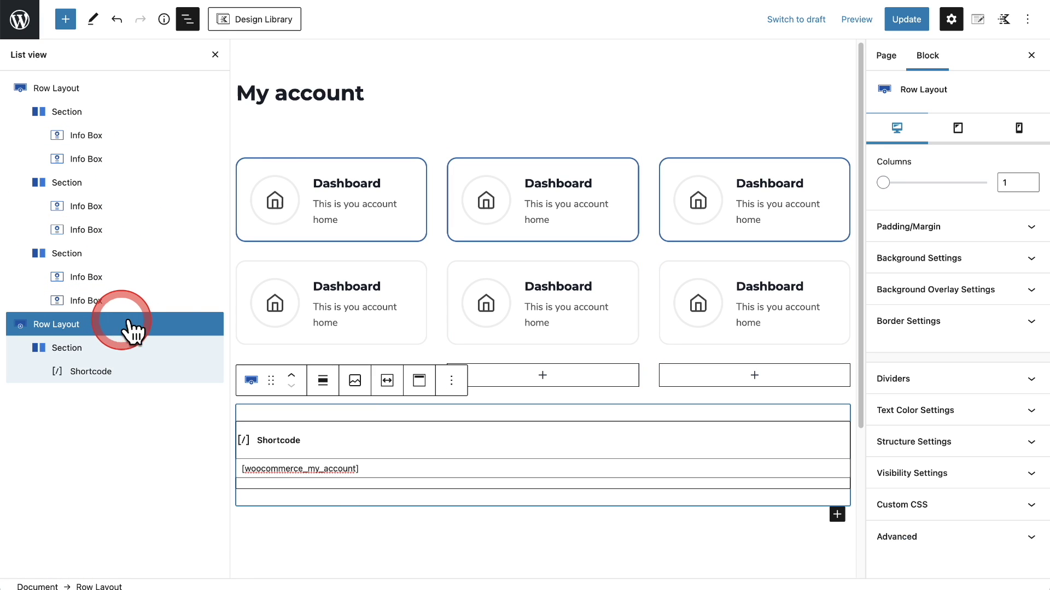
click(938, 444)
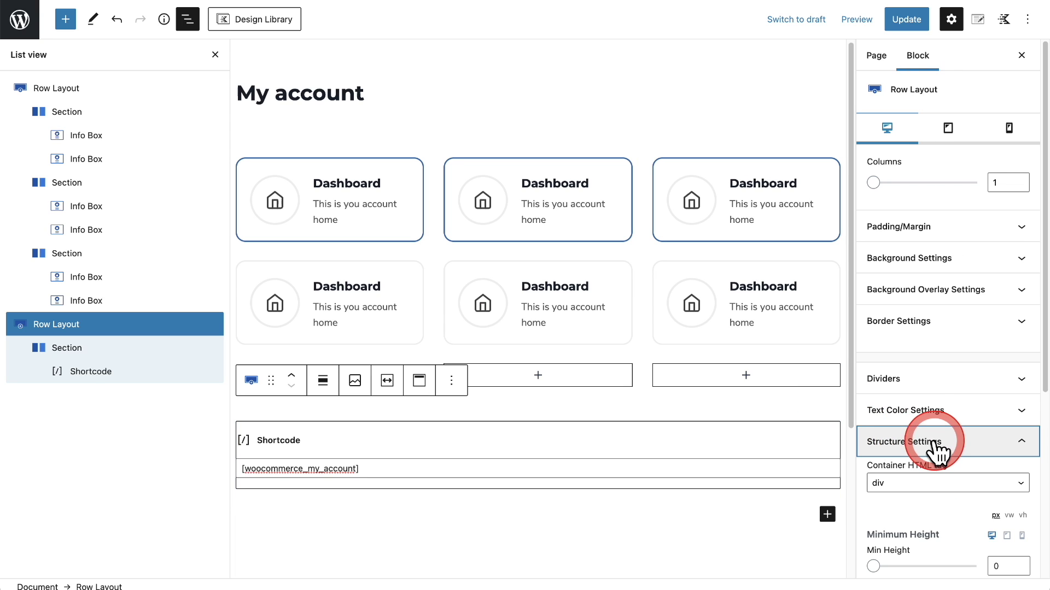
scroll(926, 386, down, 5)
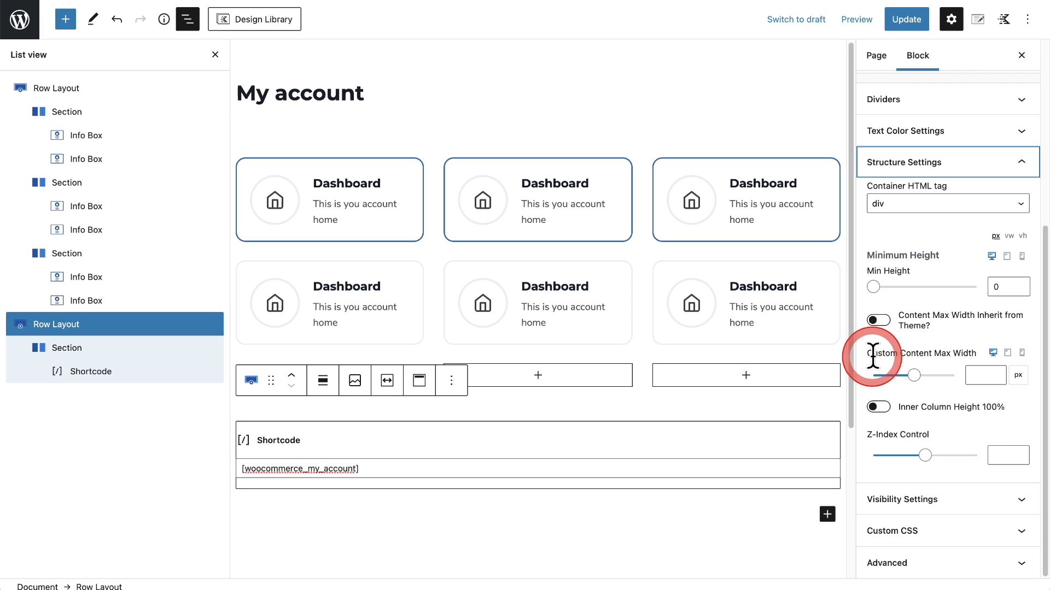
click(980, 377)
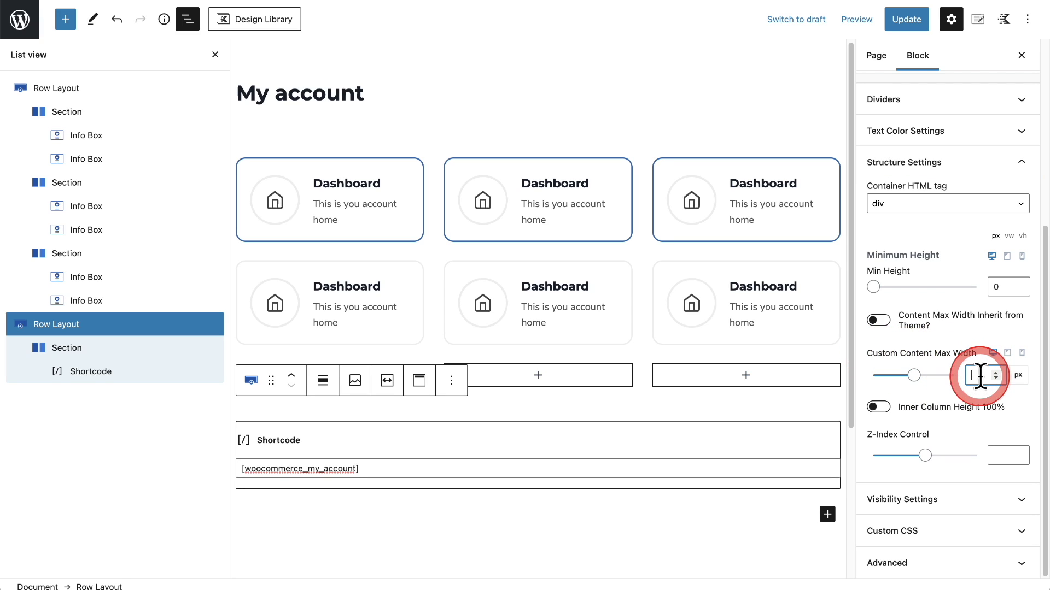
text(800)
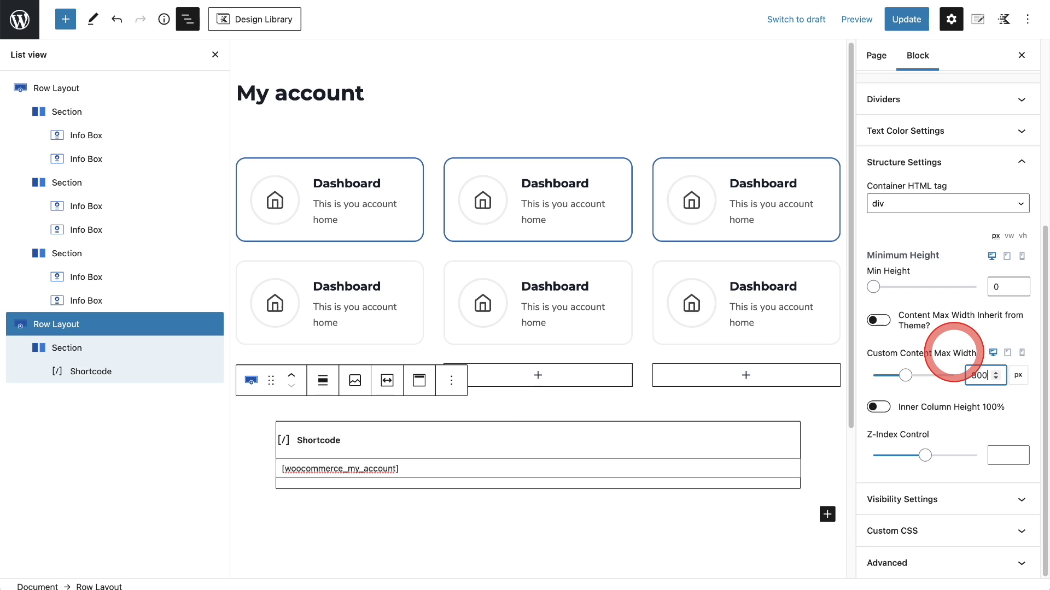
click(188, 20)
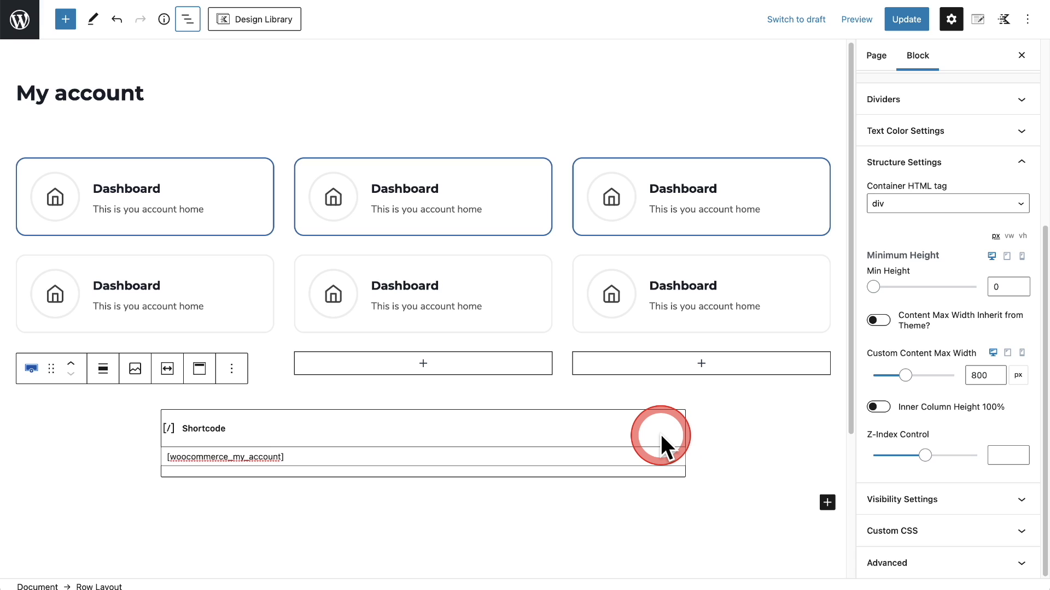
Update the My account page and open its published view to check the layout
click(909, 20)
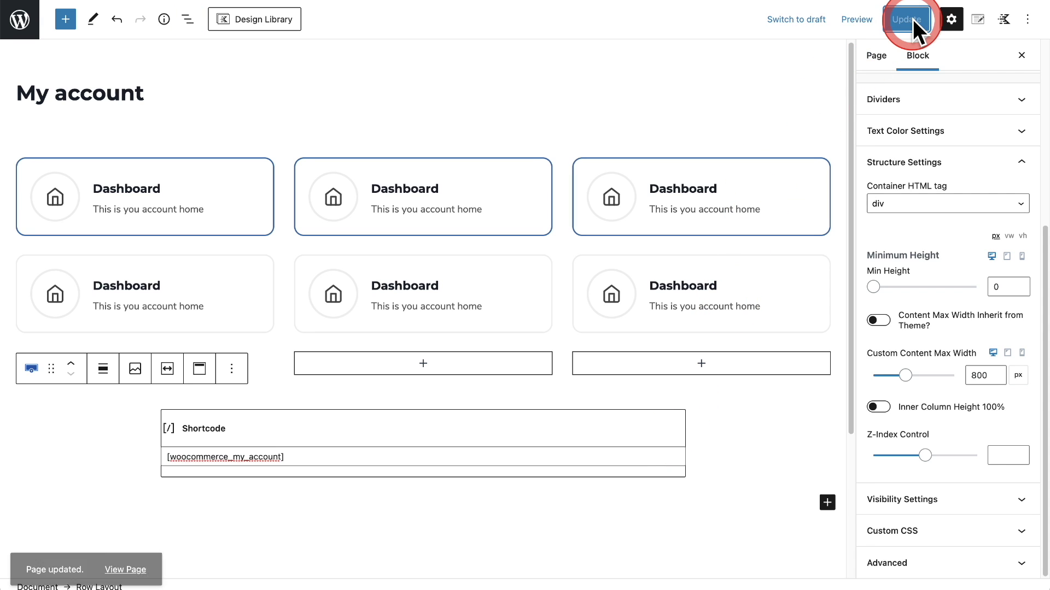
click(117, 554)
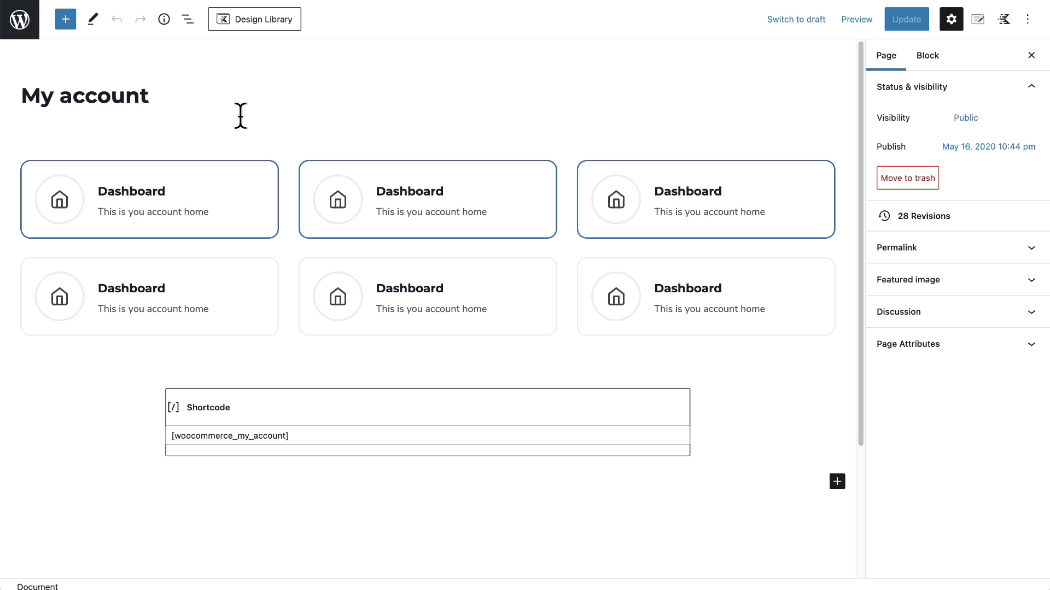
click(241, 116)
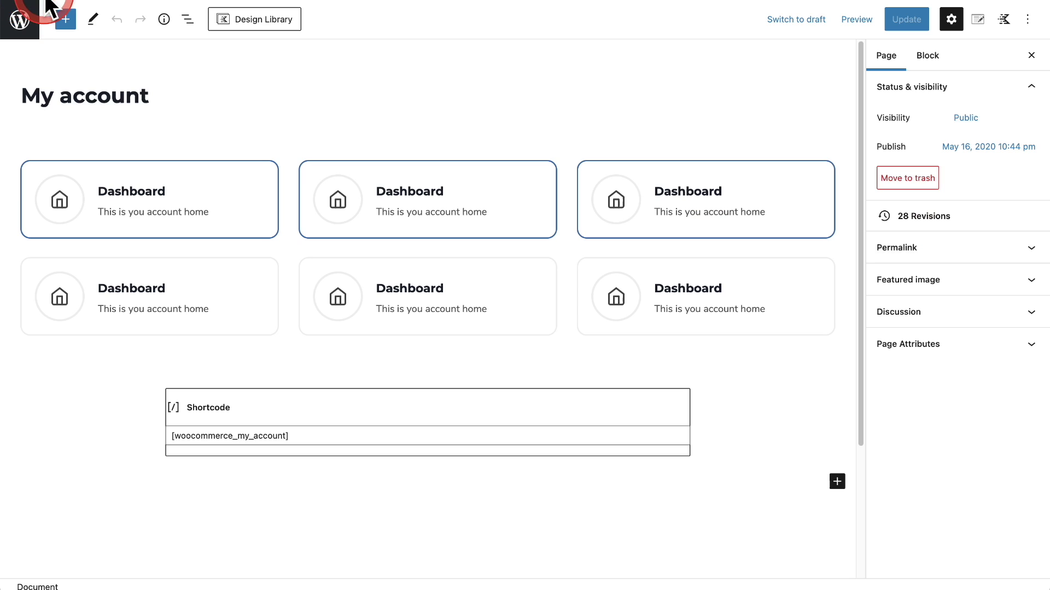
click(210, 138)
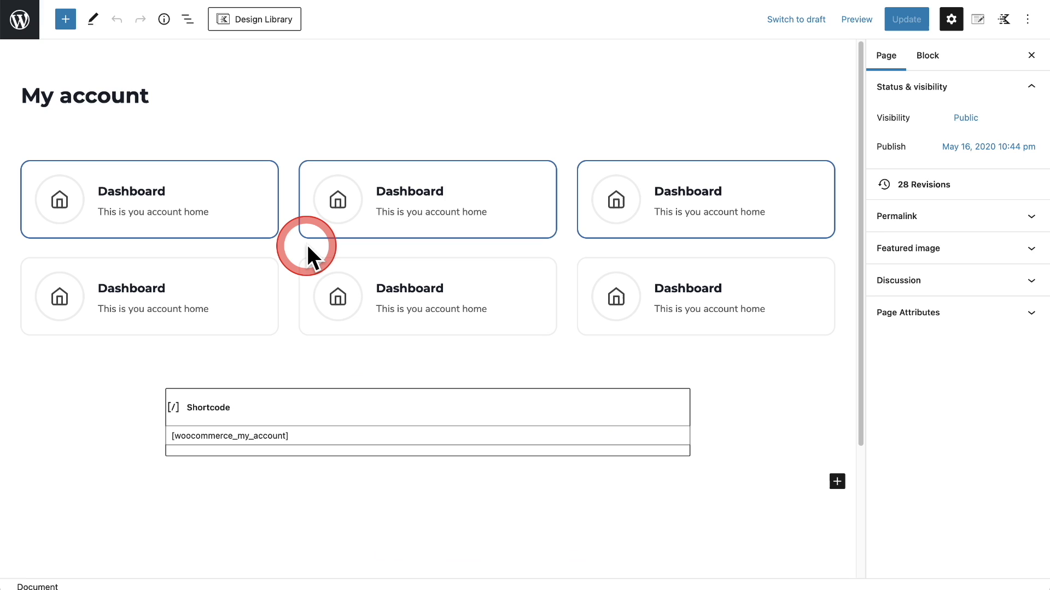
Copy the tutorial post's CSS snippet that hides .woocommerce-MyAccount-navigation and sets the .woocommerce-MyAccount-content width to 100%
click(628, 104)
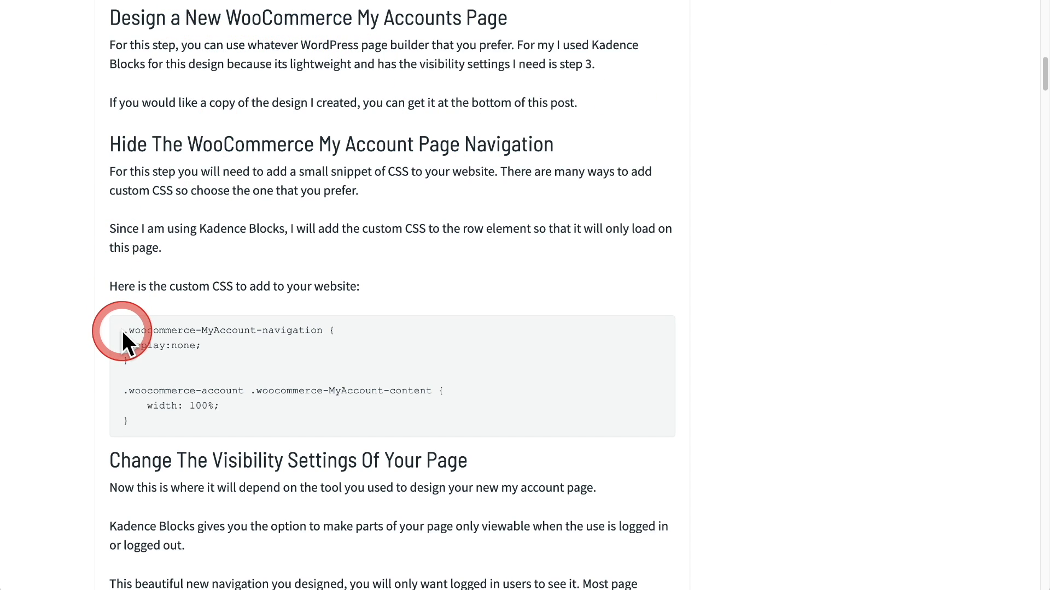
drag(122, 330, 140, 418)
key(ctrl+c)
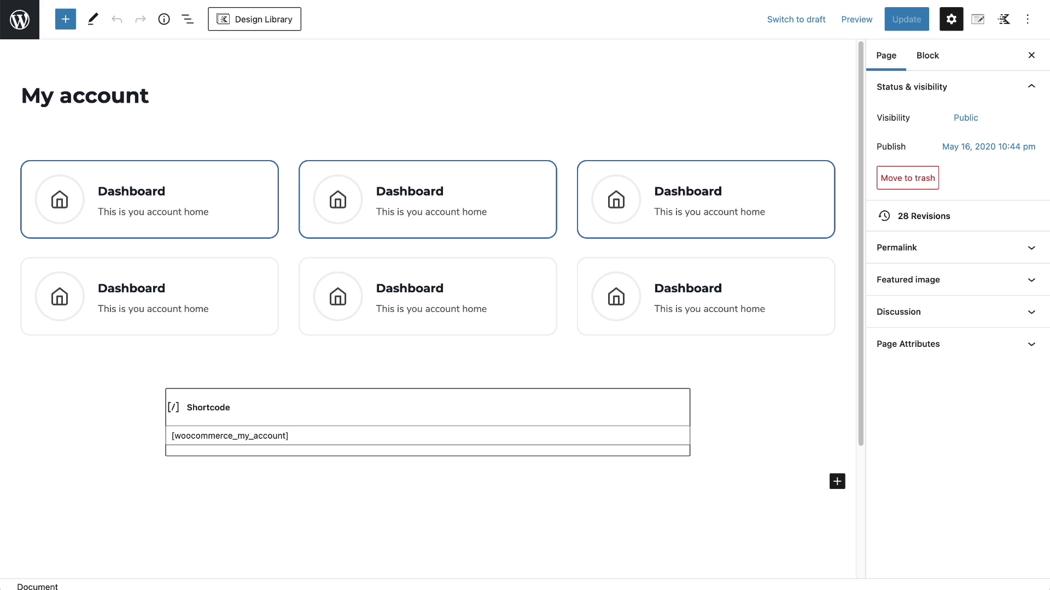
Replace the default custom CSS of the shortcode's row layout with the copied WooCommerce account snippet
click(569, 102)
click(565, 101)
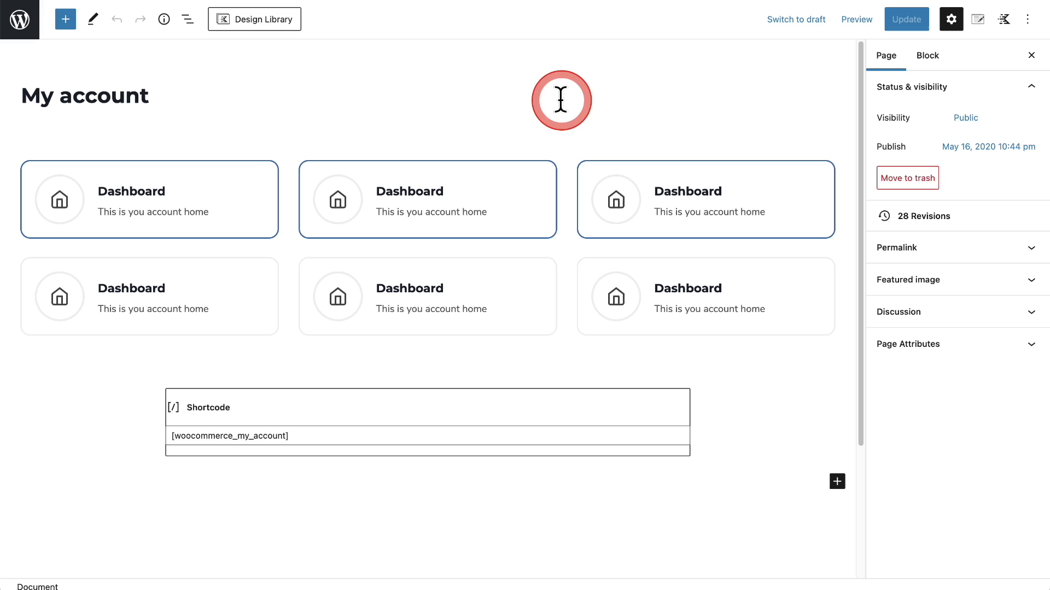
click(320, 353)
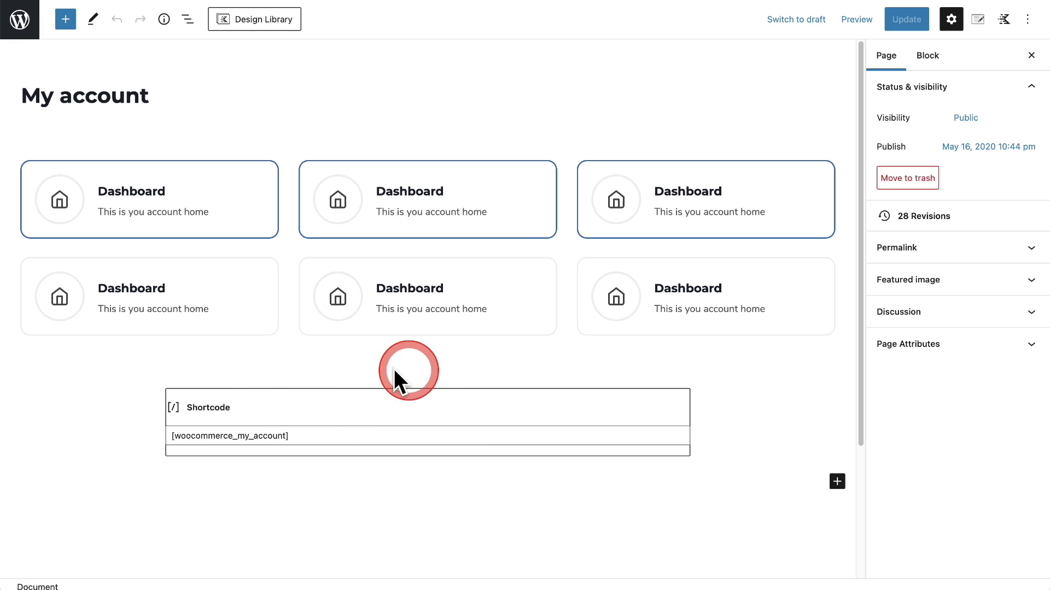
click(187, 20)
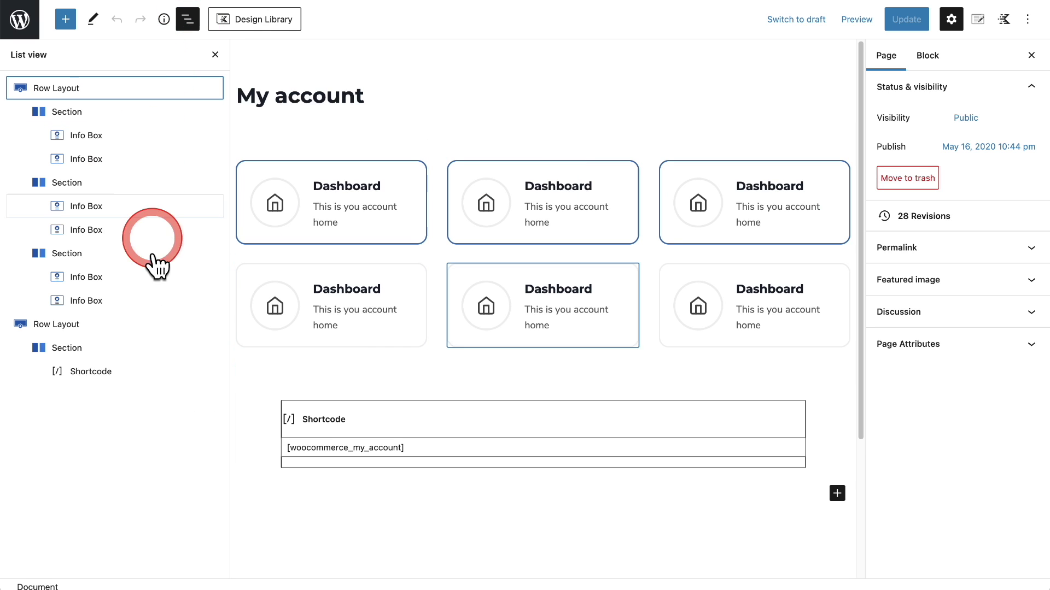
click(126, 326)
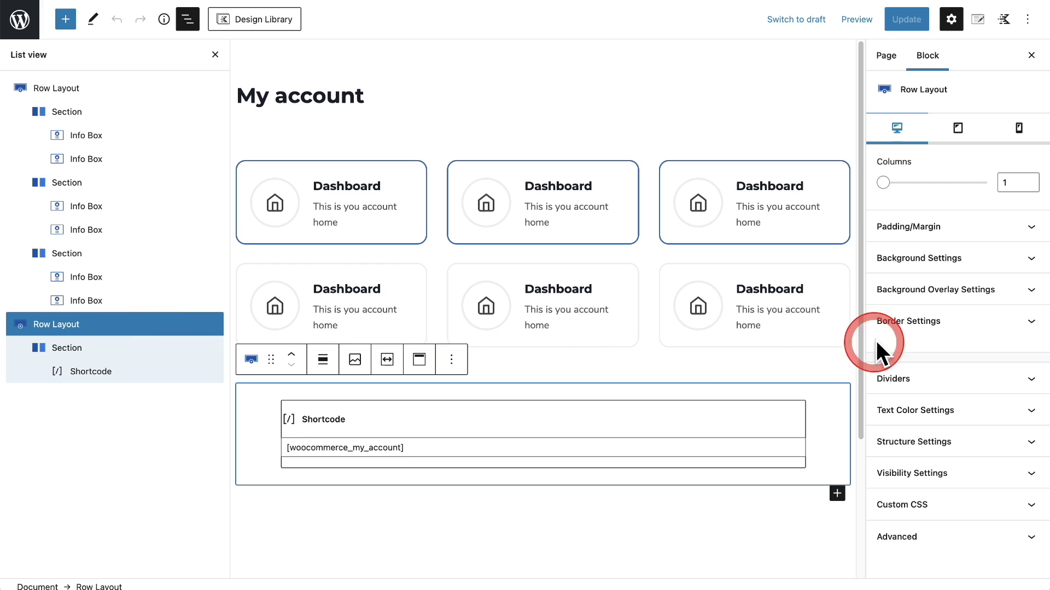
click(912, 520)
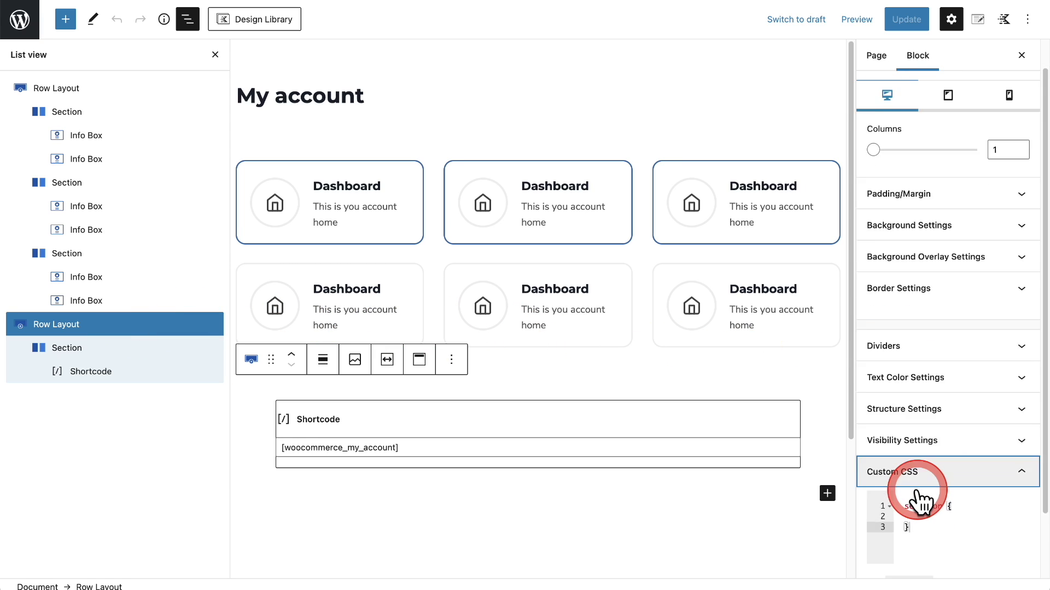
drag(928, 468, 886, 417)
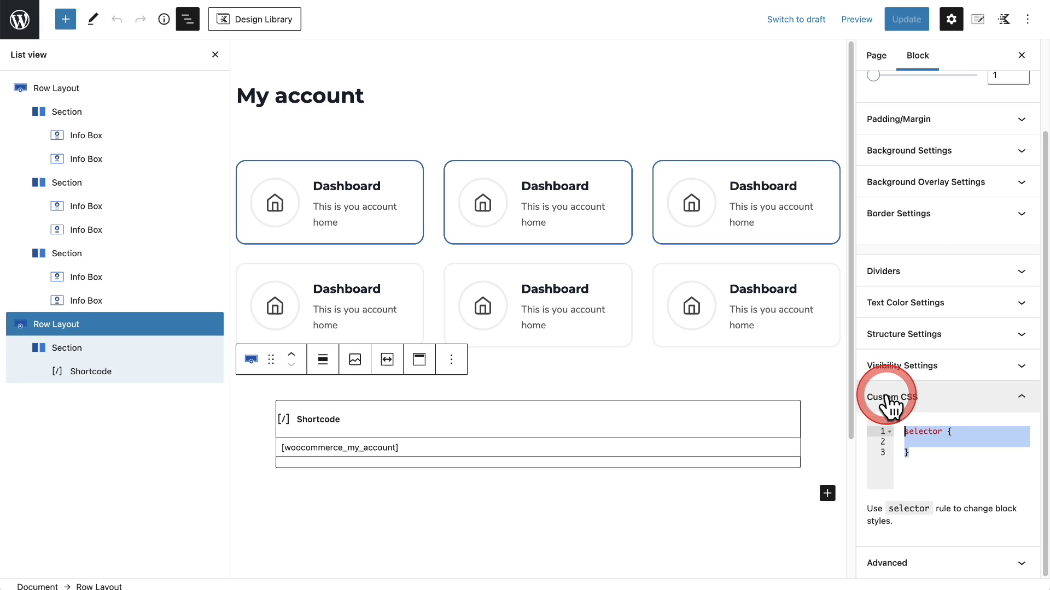
key(ctrl+v)
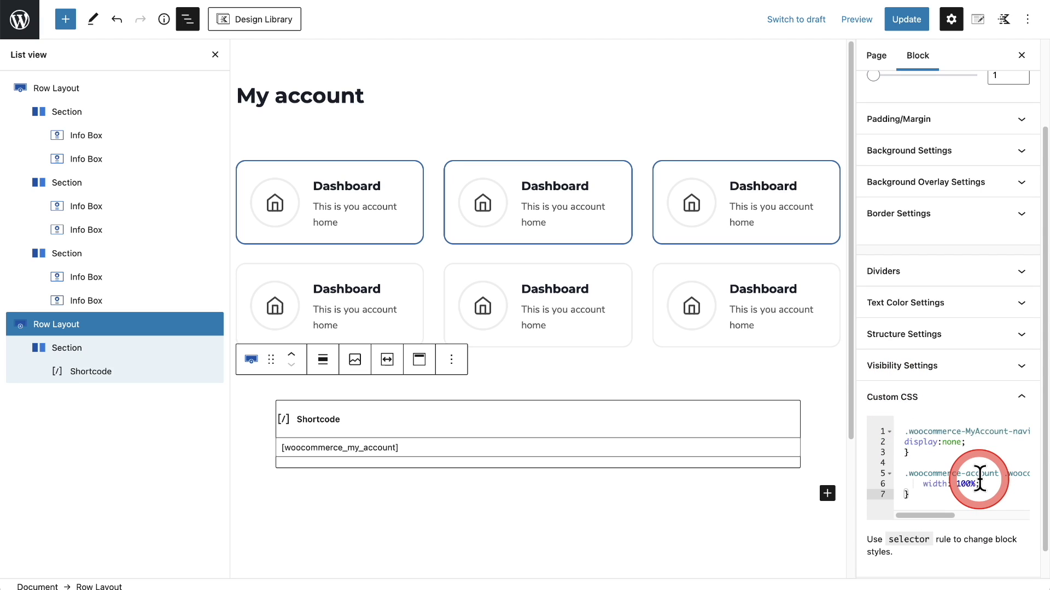
Update the page and examine the info boxes and login form on the published page
click(905, 19)
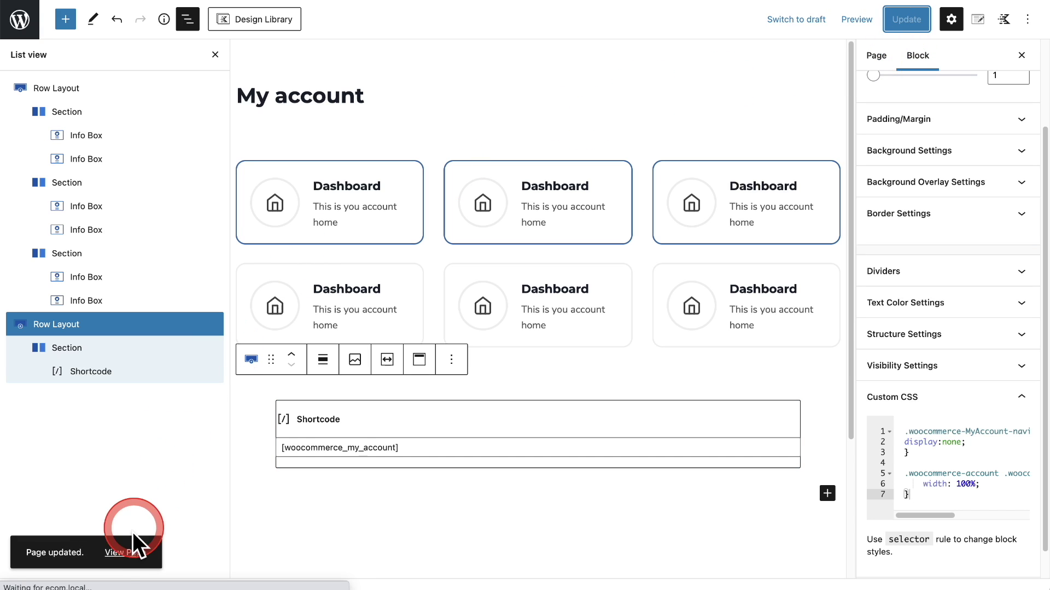
click(125, 553)
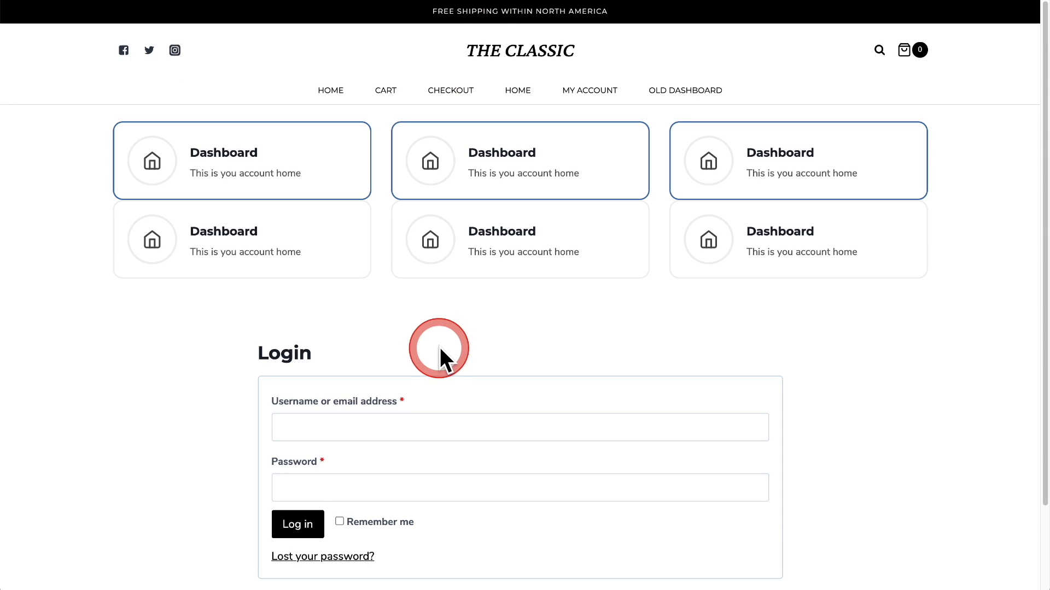
scroll(440, 347, down, 3)
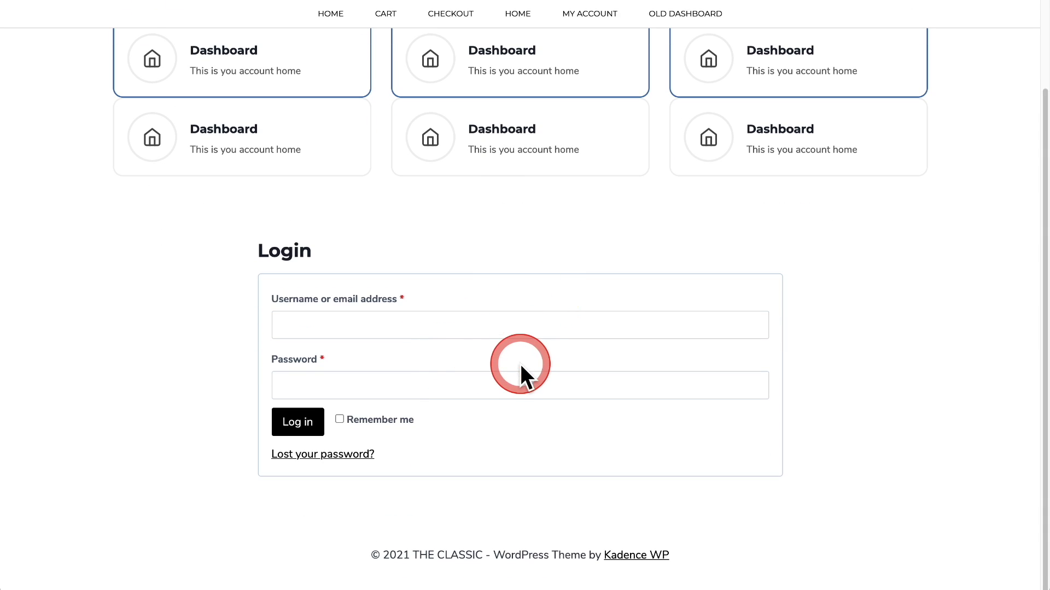
scroll(521, 365, up, 3)
scroll(522, 372, down, 3)
scroll(516, 350, up, 3)
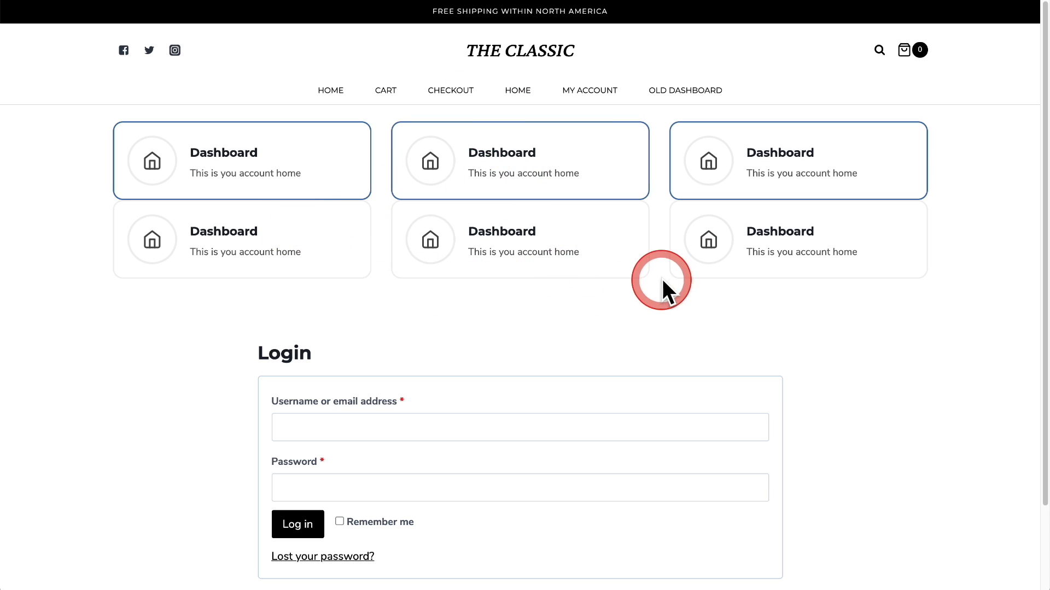
scroll(523, 350, down, 1)
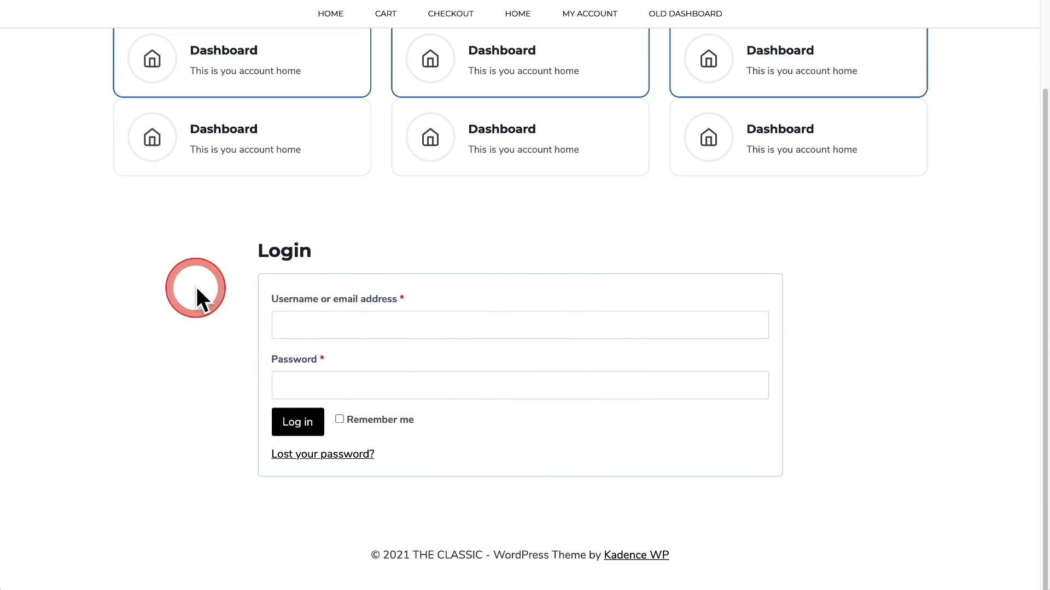
click(32, 32)
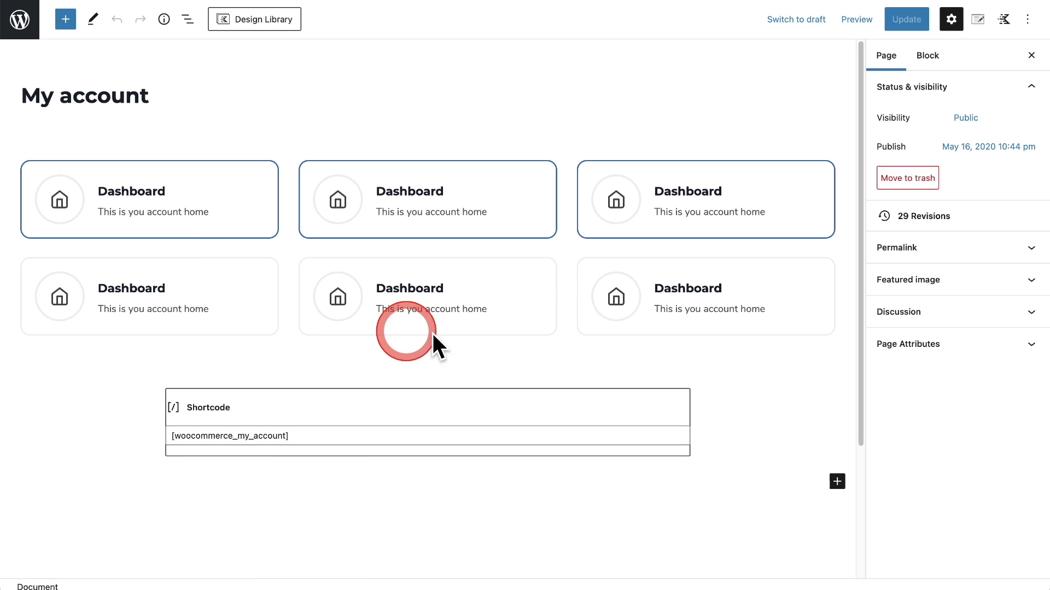
Hide the info boxes' row layout from logged-out users in its visibility settings and update the page
click(188, 19)
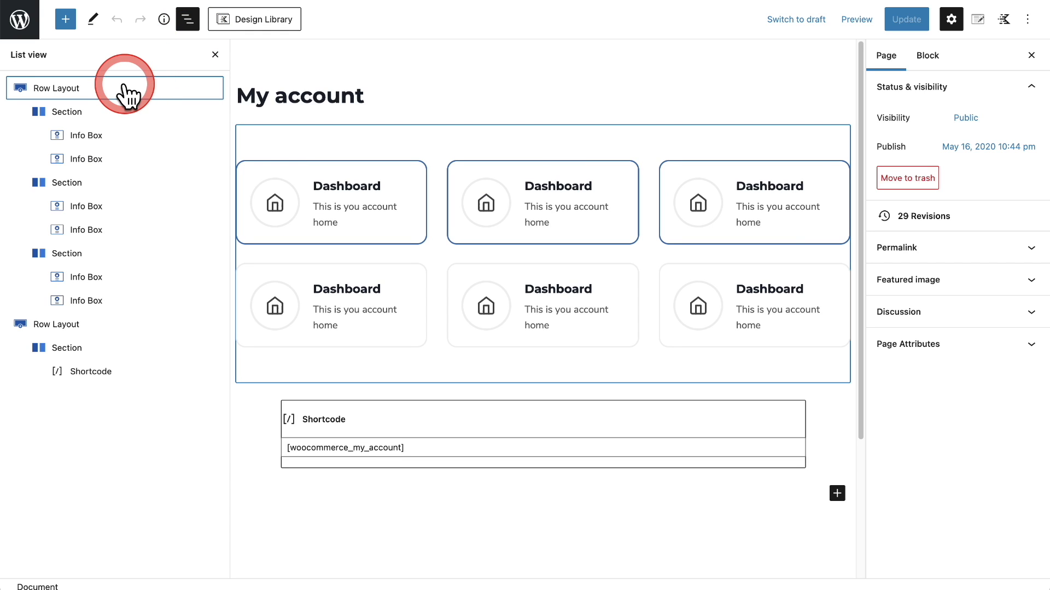
click(52, 88)
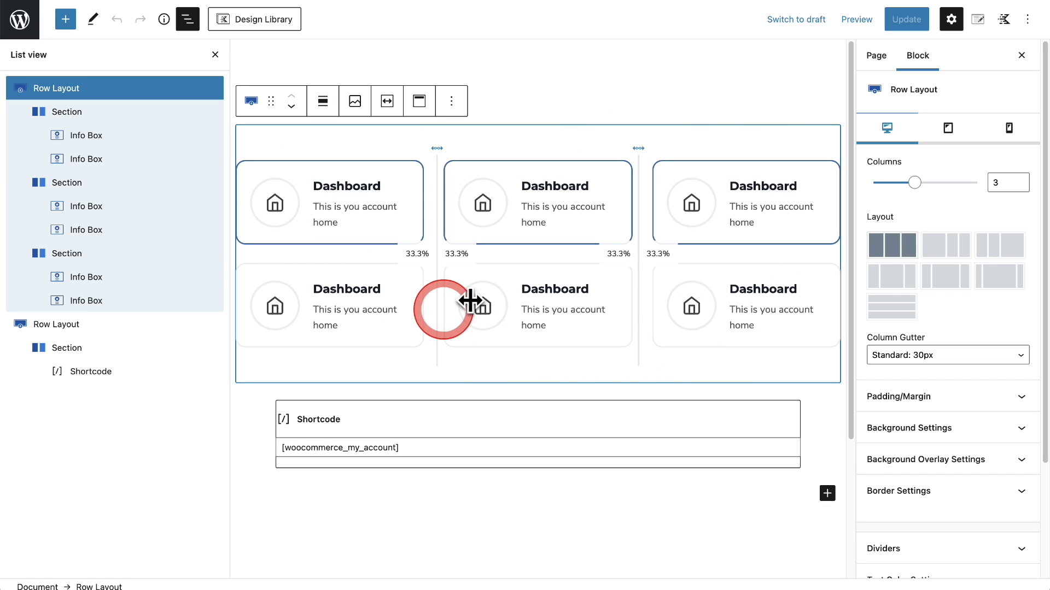
scroll(957, 230, down, 5)
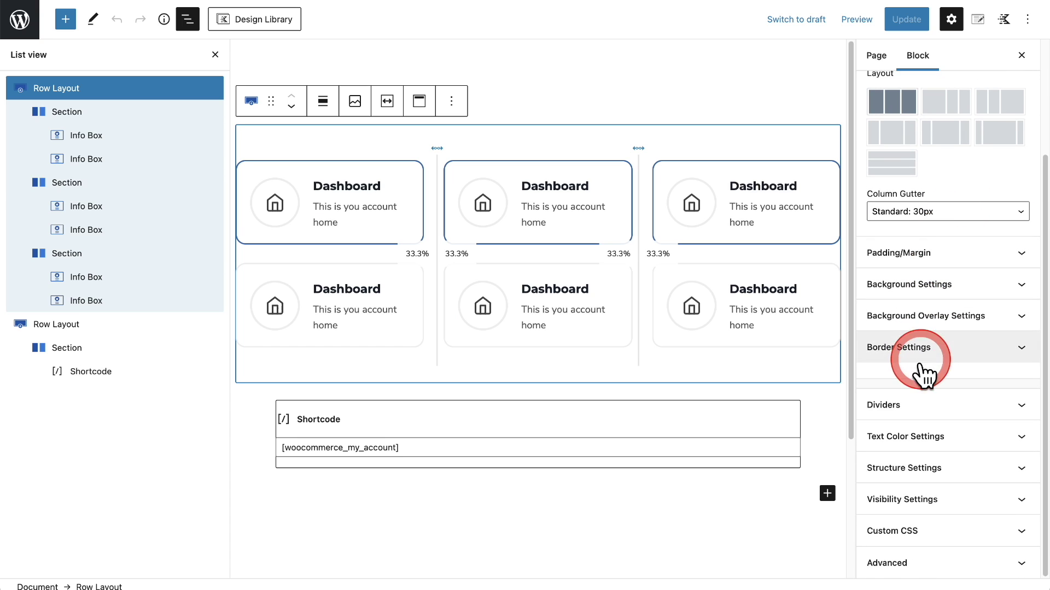
click(892, 499)
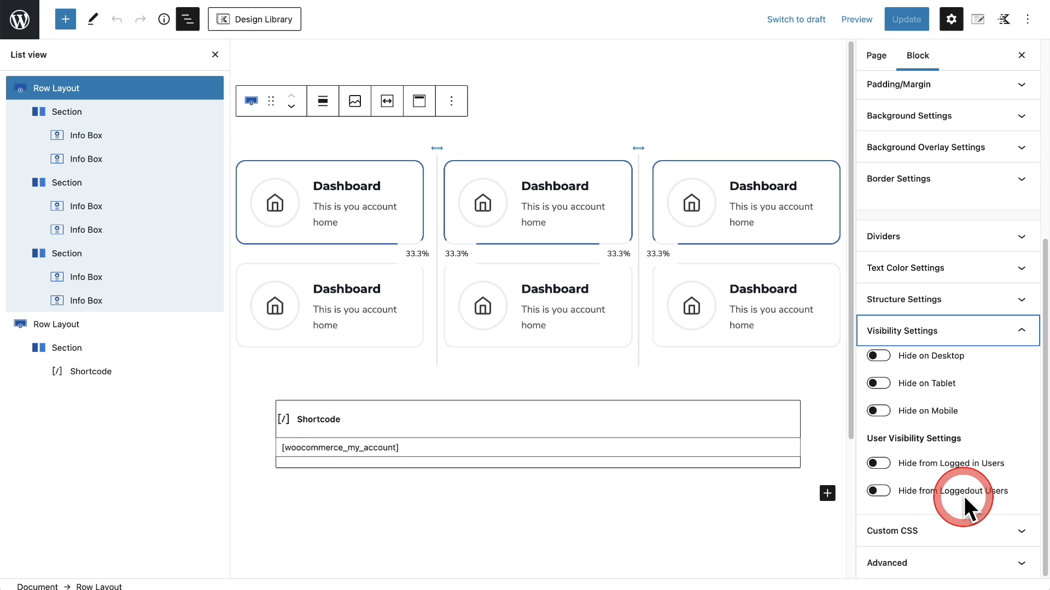
click(877, 491)
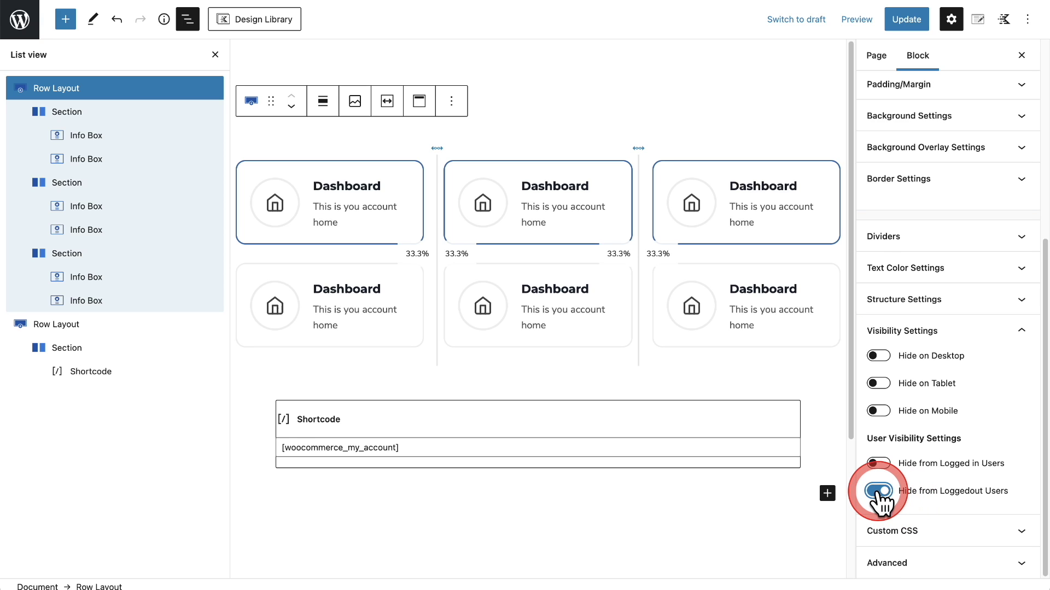
click(902, 22)
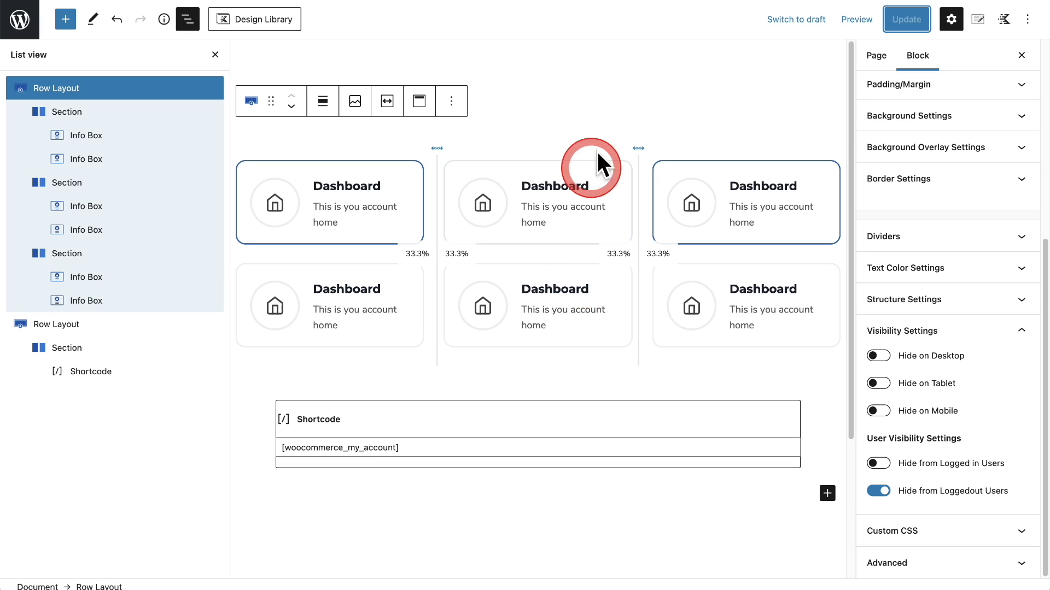
Open the My account page's permalink settings to get at its published URL
drag(598, 156, 617, 105)
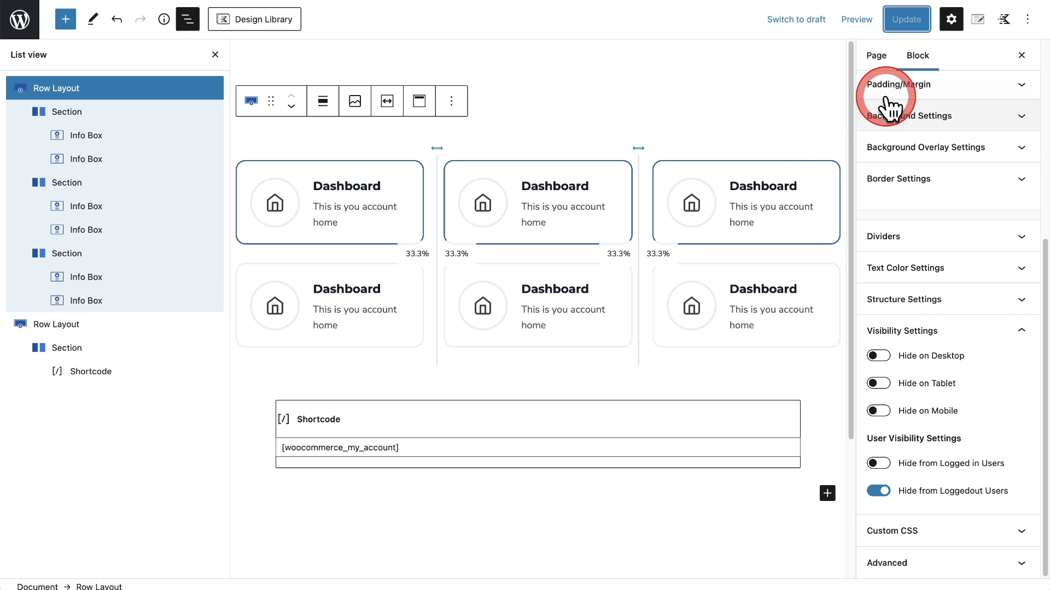
click(882, 56)
click(915, 249)
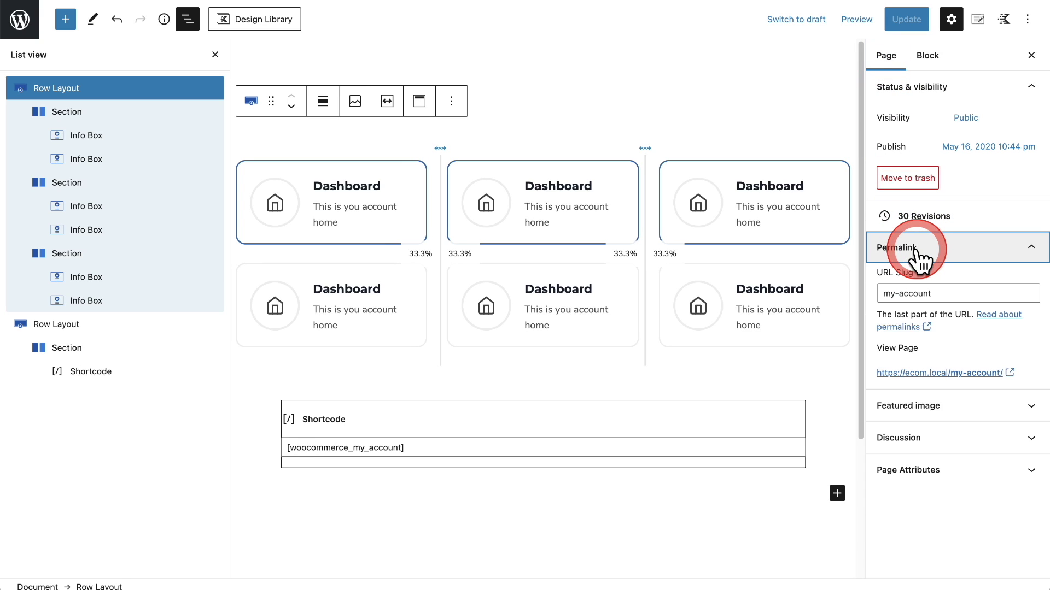